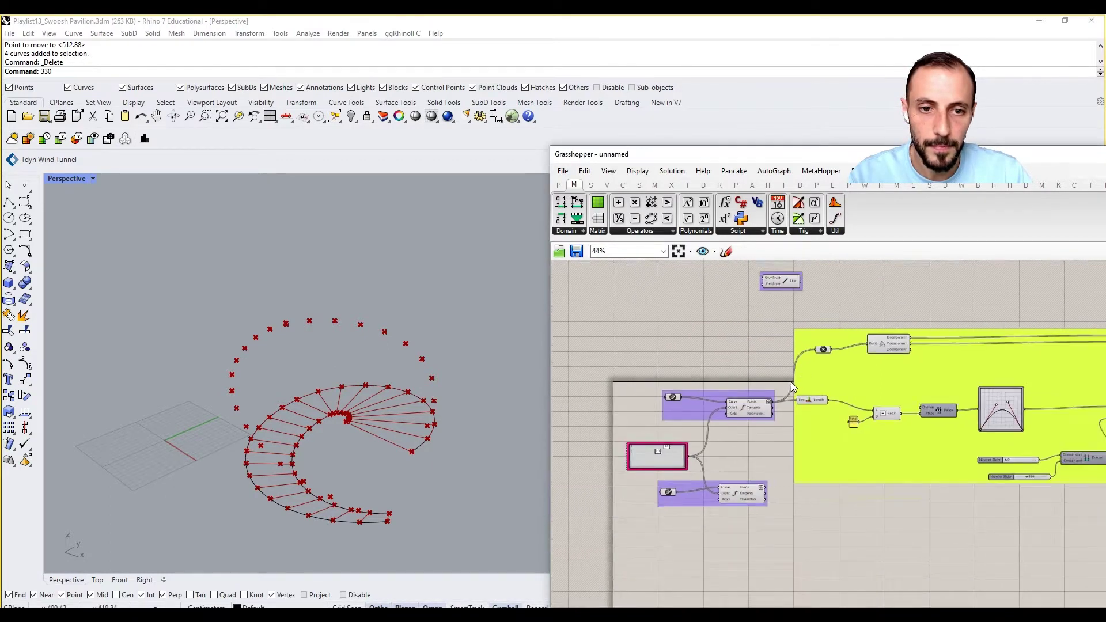
Step: Add a removeDuplicatePts component beside the upper curve division
{"action": "left_click_drag", "start_coordinate": [785, 368], "coordinate": [628, 531]}
{"action": "left_click_drag", "start_coordinate": [747, 479], "coordinate": [647, 484]}
{"action": "left_click", "coordinate": [668, 428]}
{"action": "scroll", "coordinate": [668, 427], "scroll_direction": "up", "scroll_amount": 3}
{"action": "double_click", "coordinate": [749, 460]}
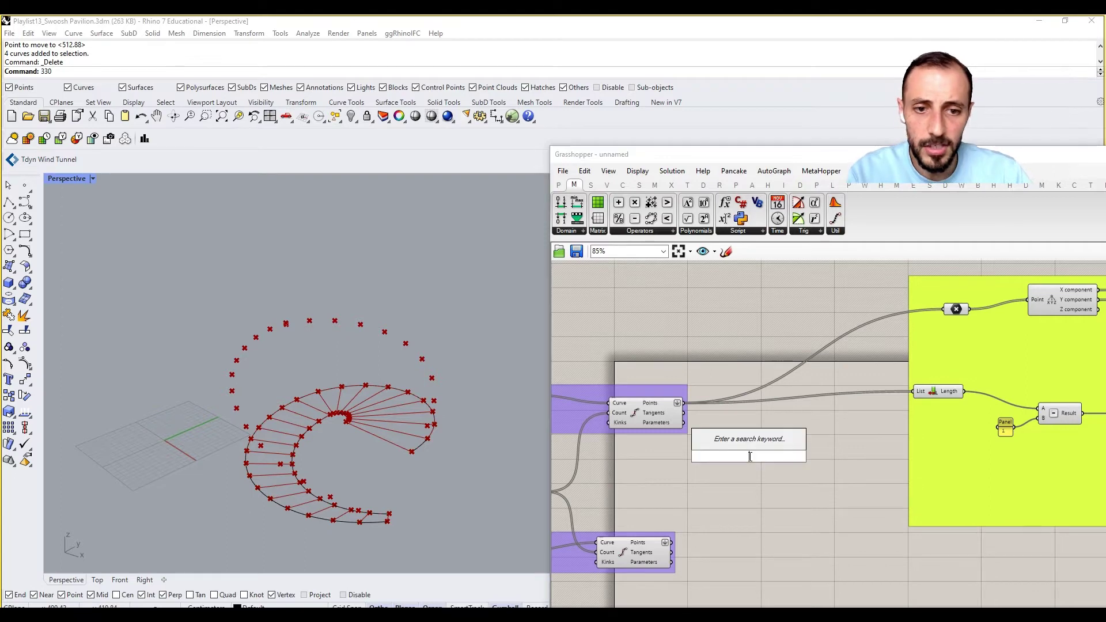
{"action": "type", "text": "remove"}
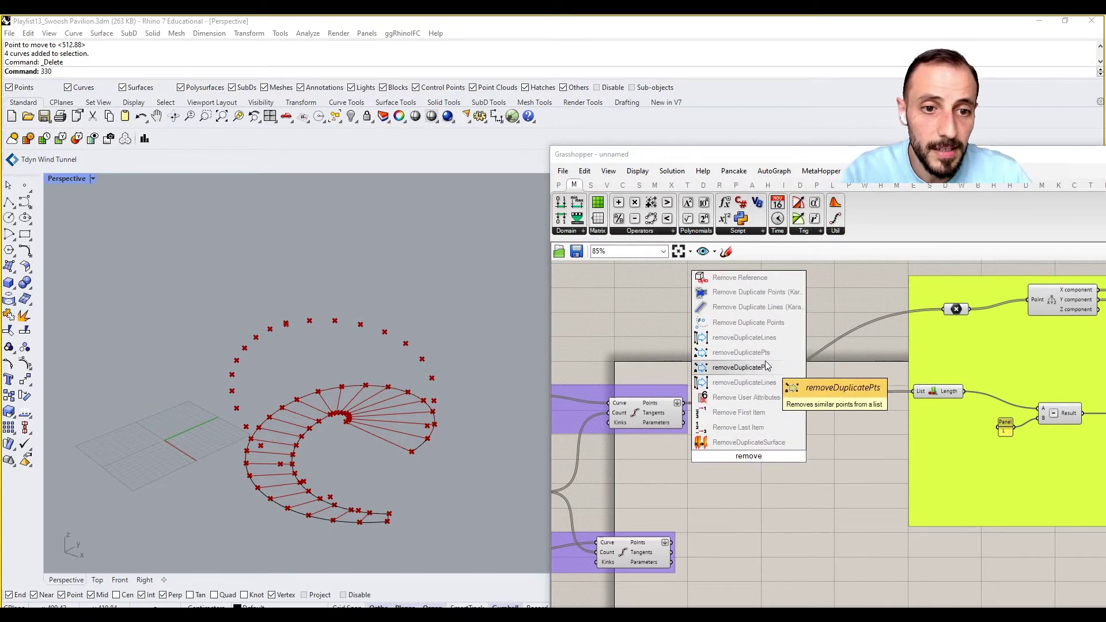
{"action": "left_click", "coordinate": [743, 352]}
{"action": "scroll", "coordinate": [741, 433], "scroll_direction": "up", "scroll_amount": 2}
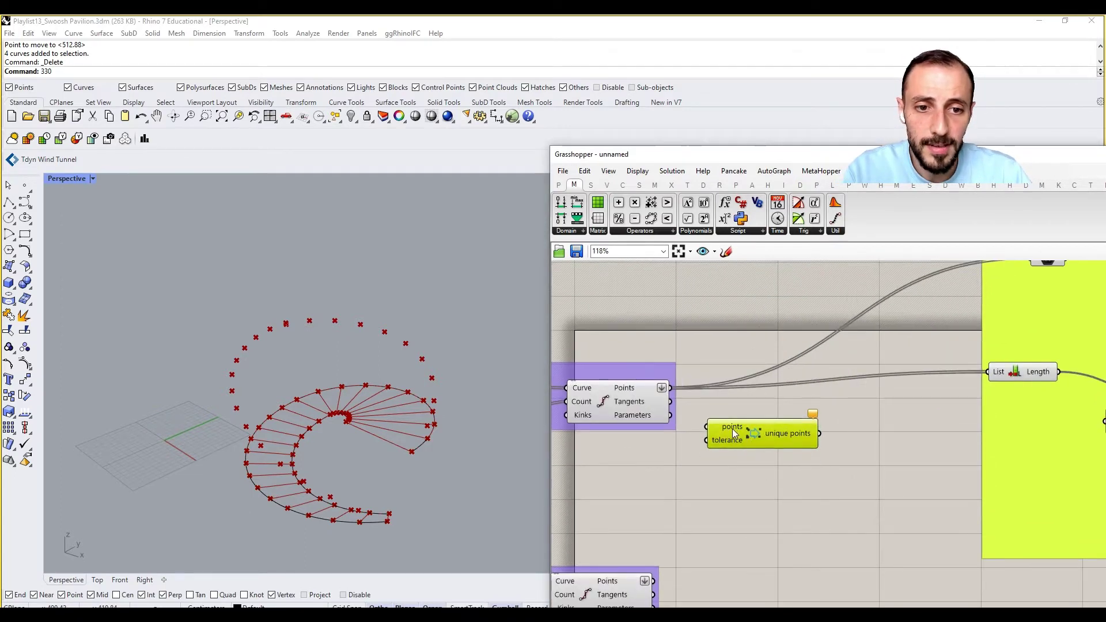
{"action": "mouse_move", "coordinate": [731, 428]}
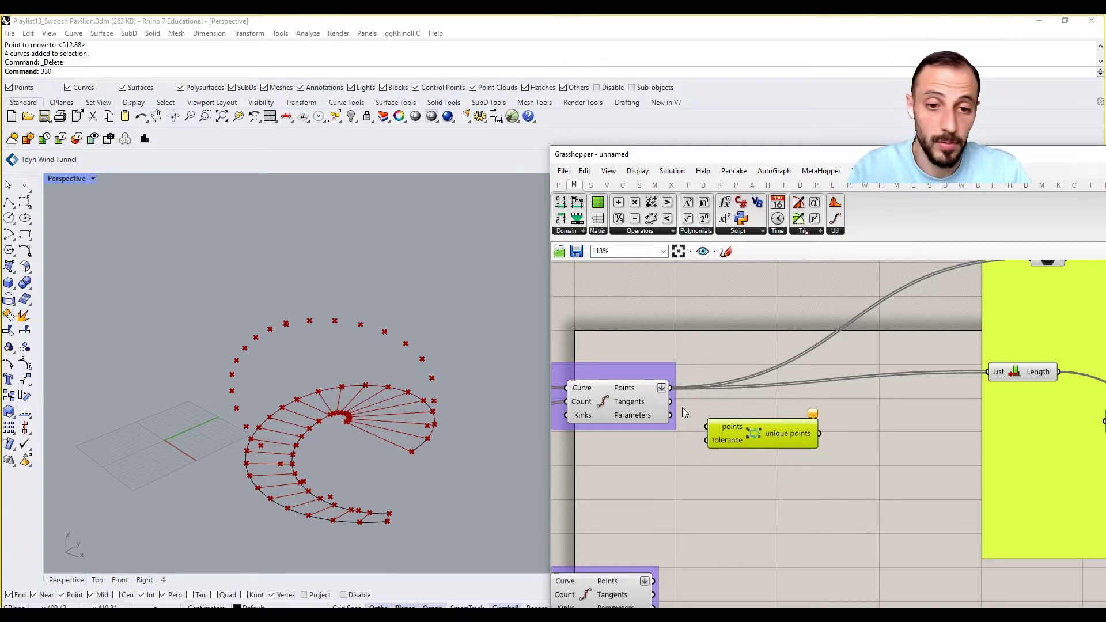
Step: Route the upper division's Points through removeDuplicatePts to the existing downstream connections and add the component to the purple group
{"action": "left_click_drag", "start_coordinate": [669, 387], "coordinate": [760, 404], "text": "ctrl+shift"}
{"action": "left_click_drag", "start_coordinate": [670, 387], "coordinate": [677, 387]}
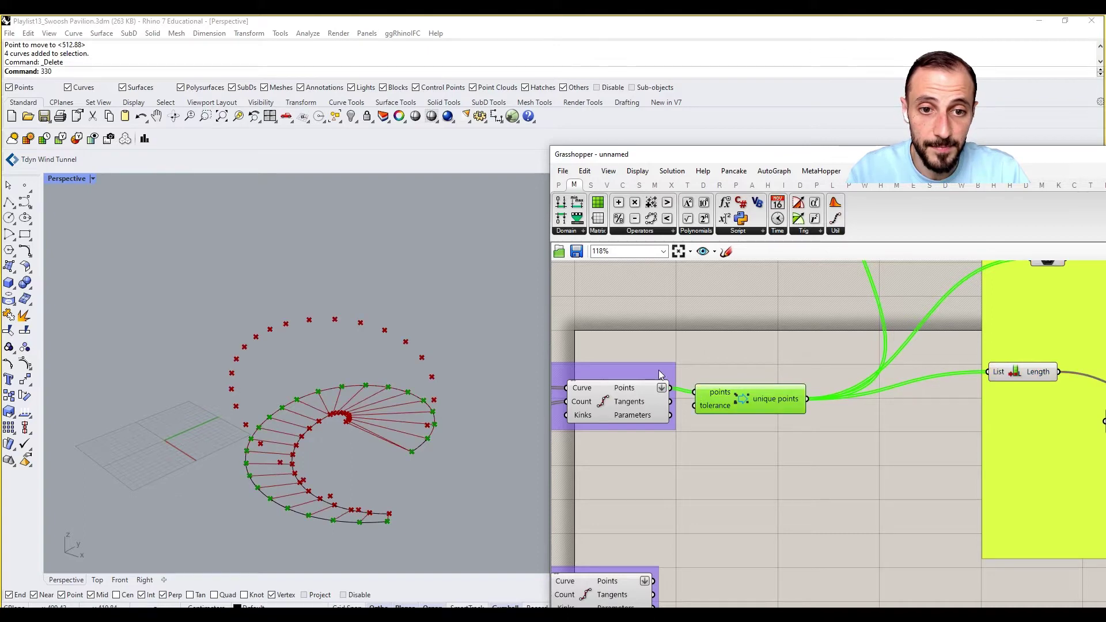
{"action": "right_click", "coordinate": [659, 371]}
{"action": "left_click", "coordinate": [726, 465]}
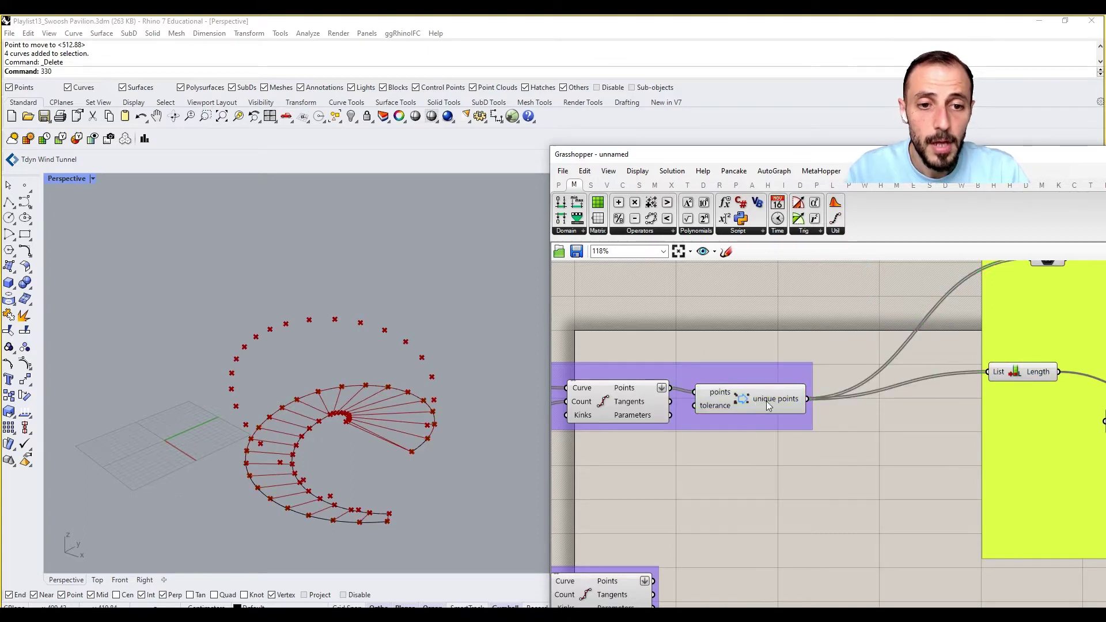
Step: Compare the upper division's points with the unique points in the viewport
{"action": "left_click", "coordinate": [769, 399]}
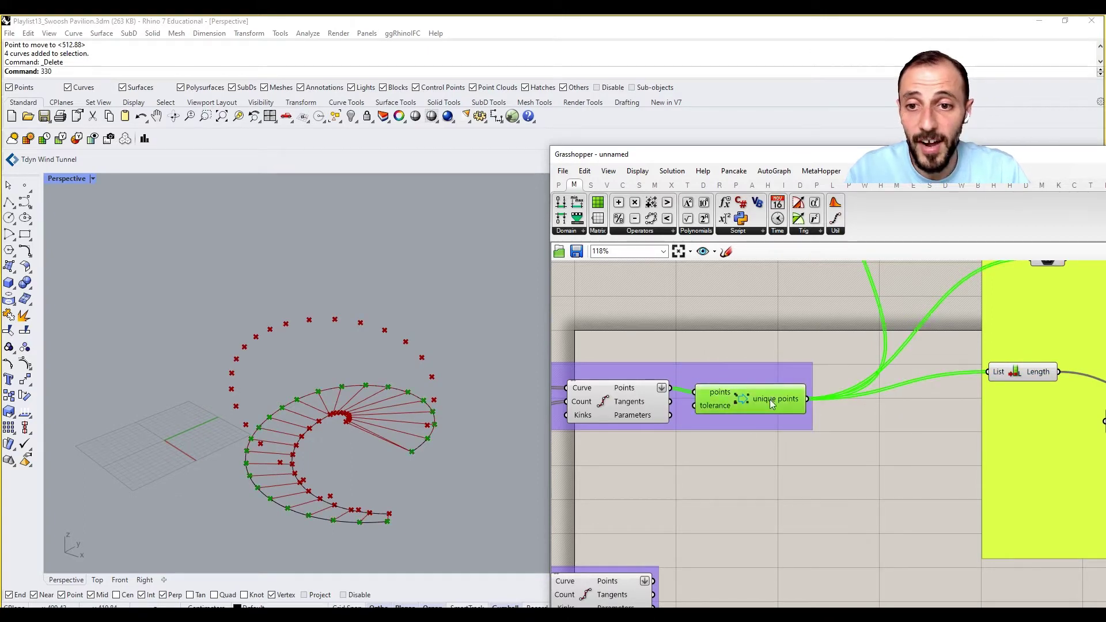
{"action": "left_click", "coordinate": [610, 401]}
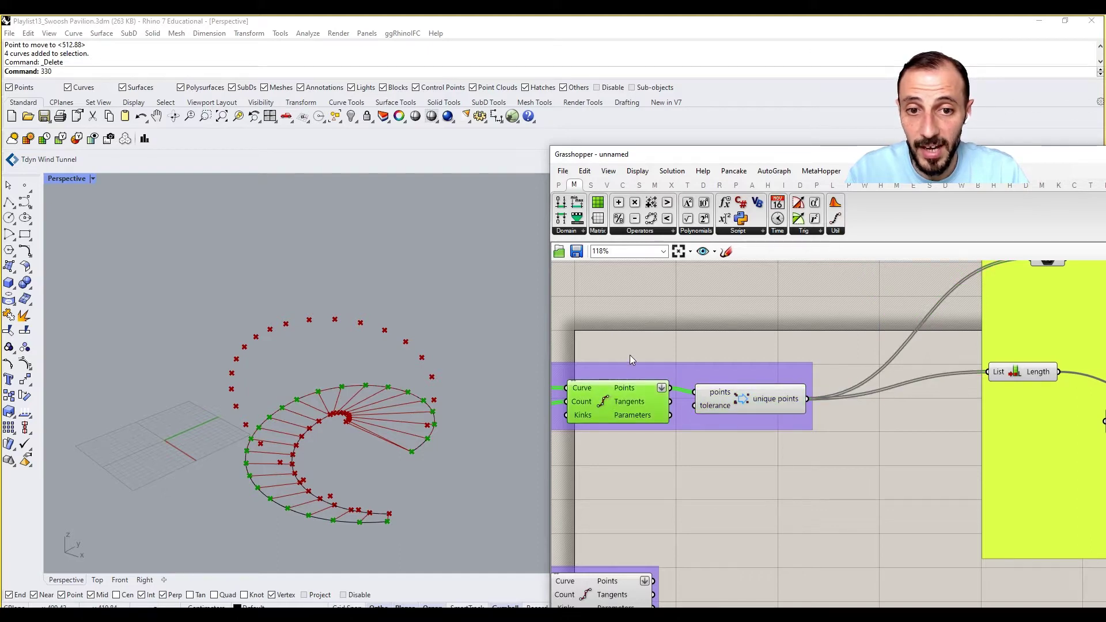
{"action": "left_click", "coordinate": [752, 400]}
{"action": "right_click_drag", "start_coordinate": [752, 400], "coordinate": [707, 410]}
{"action": "scroll", "coordinate": [707, 386], "scroll_direction": "down", "scroll_amount": 4}
{"action": "right_click_drag", "start_coordinate": [918, 413], "coordinate": [770, 405]}
{"action": "scroll", "coordinate": [1000, 328], "scroll_direction": "up", "scroll_amount": 3}
Step: Examine the raised points from the final Construct Point component up close in the viewport
{"action": "left_click", "coordinate": [999, 326]}
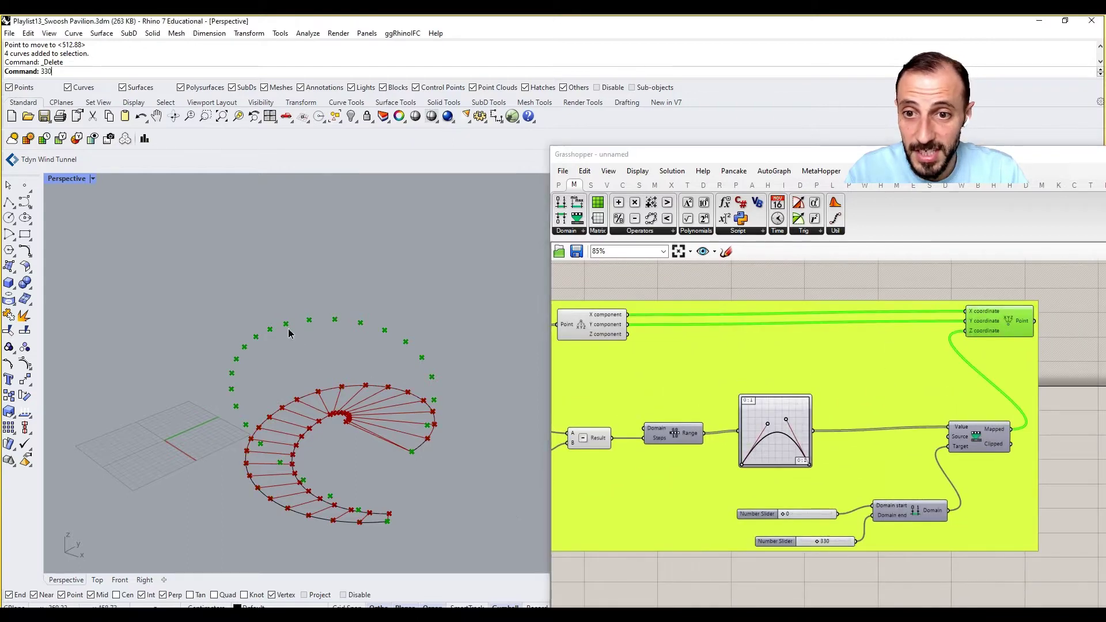
{"action": "scroll", "coordinate": [284, 306], "scroll_direction": "up", "scroll_amount": 3}
{"action": "right_click_drag", "start_coordinate": [785, 460], "coordinate": [934, 452]}
{"action": "scroll", "coordinate": [934, 452], "scroll_direction": "down", "scroll_amount": 2}
{"action": "scroll", "coordinate": [925, 455], "scroll_direction": "up", "scroll_amount": 5}
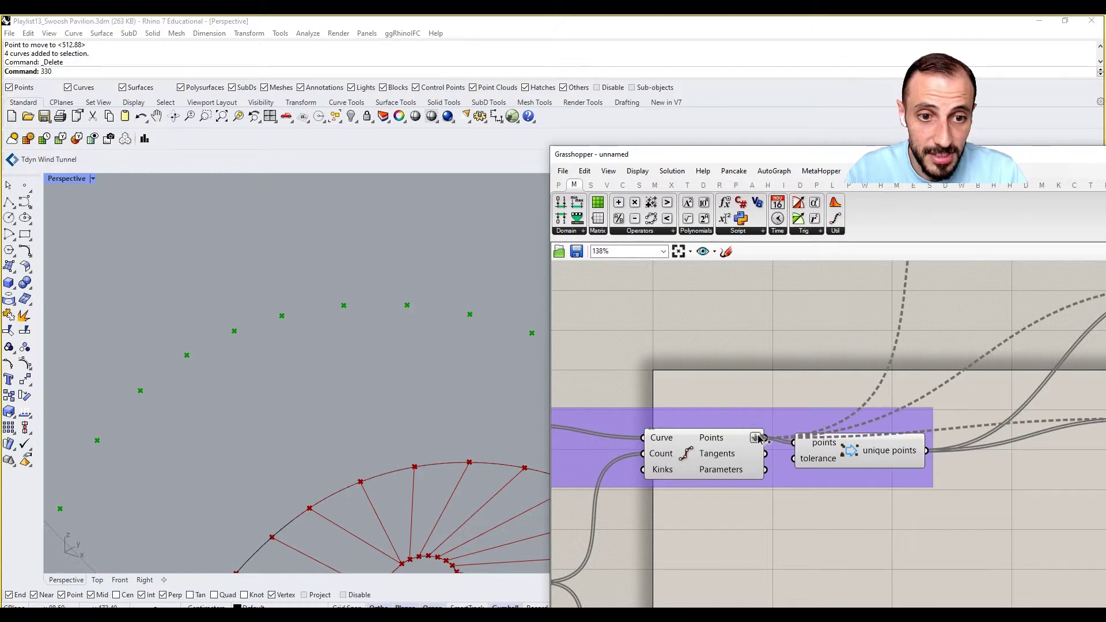
{"action": "left_click", "coordinate": [353, 397]}
{"action": "scroll", "coordinate": [339, 393], "scroll_direction": "down", "scroll_amount": 3}
{"action": "scroll", "coordinate": [320, 368], "scroll_direction": "up", "scroll_amount": 7}
{"action": "scroll", "coordinate": [840, 479], "scroll_direction": "down", "scroll_amount": 1}
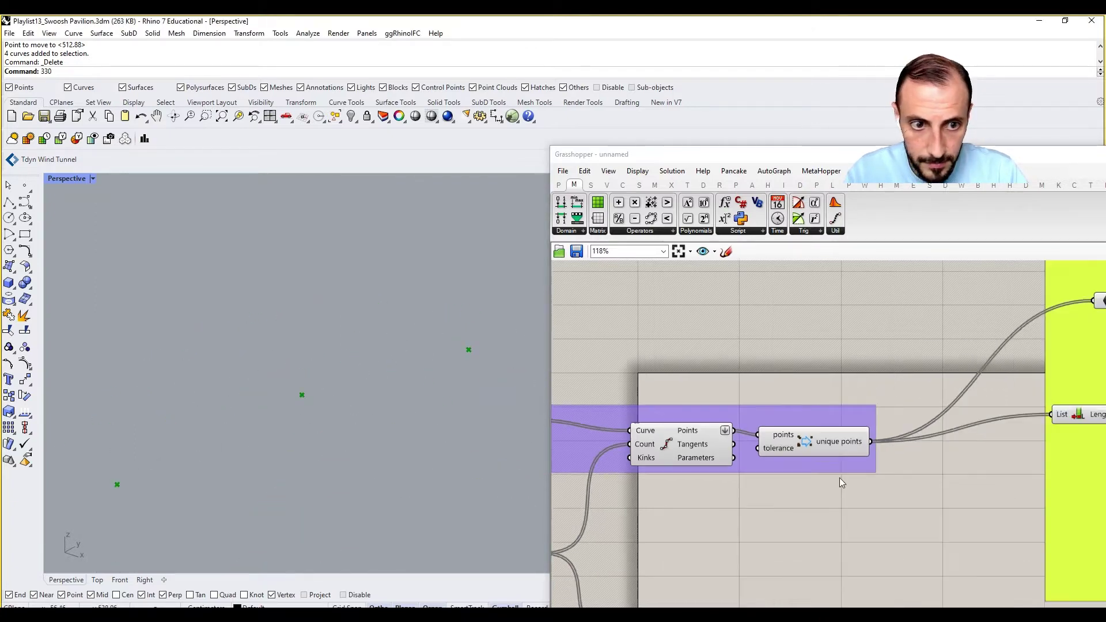
Step: Try bypassing the upper removeDuplicatePts component, and reconnect the division's Points to its points input
{"action": "left_click", "coordinate": [820, 445]}
{"action": "mouse_move", "coordinate": [876, 447]}
{"action": "left_mouse_down", "text": "ctrl+shift"}
{"action": "mouse_move", "coordinate": [734, 430]}
{"action": "mouse_move", "coordinate": [832, 426]}
{"action": "mouse_move", "coordinate": [874, 444]}
{"action": "left_mouse_up", "text": "ctrl+shift"}
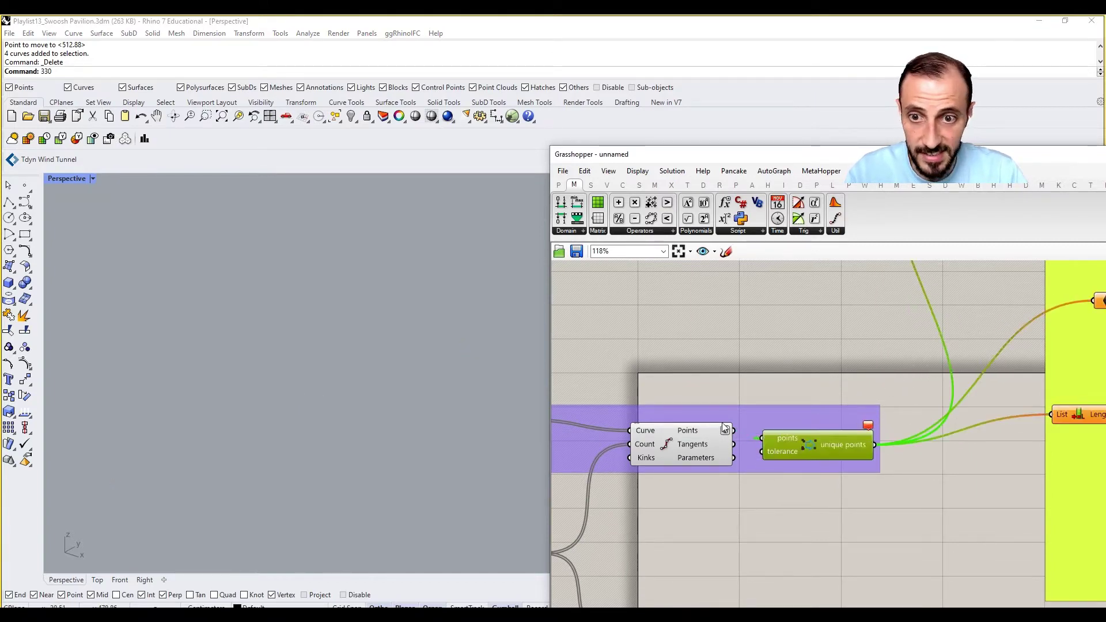
{"action": "left_click_drag", "start_coordinate": [734, 433], "coordinate": [767, 438]}
Step: Copy removeDuplicatePts beside the lower curve division, connect that division's Points to it and add the copy to the lower purple group
{"action": "scroll", "coordinate": [404, 464], "scroll_direction": "down", "scroll_amount": 3}
{"action": "scroll", "coordinate": [889, 447], "scroll_direction": "down", "scroll_amount": 3}
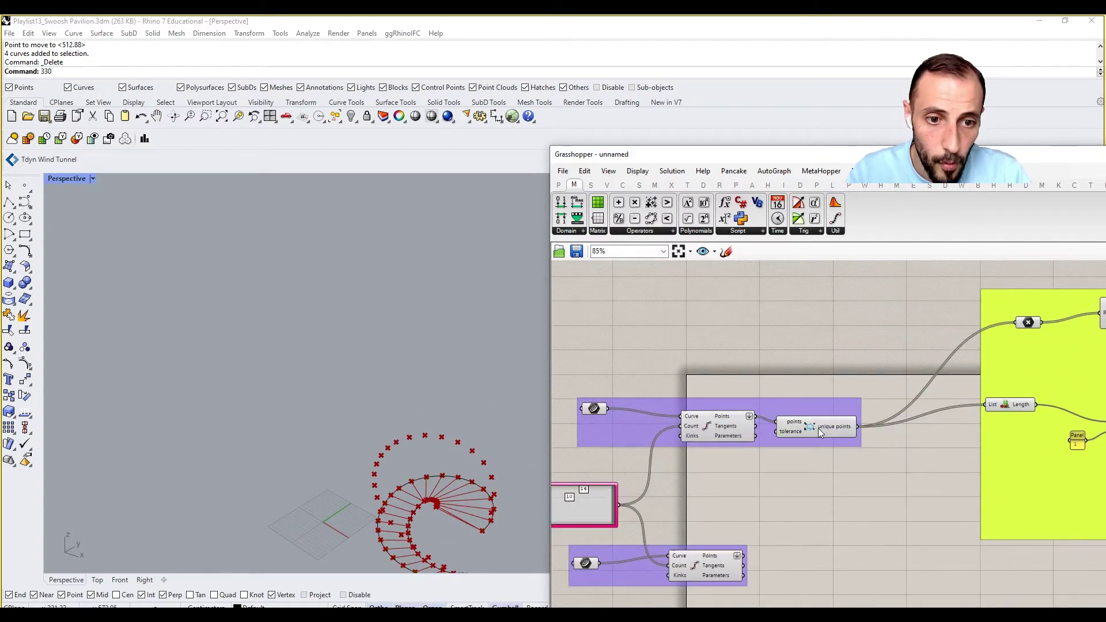
{"action": "left_click_drag", "start_coordinate": [818, 427], "coordinate": [807, 544], "text": "alt"}
{"action": "left_click_drag", "start_coordinate": [743, 555], "coordinate": [768, 538], "text": "shift"}
{"action": "left_click_drag", "start_coordinate": [805, 547], "coordinate": [805, 568]}
{"action": "right_click", "coordinate": [636, 576]}
{"action": "left_click", "coordinate": [688, 564]}
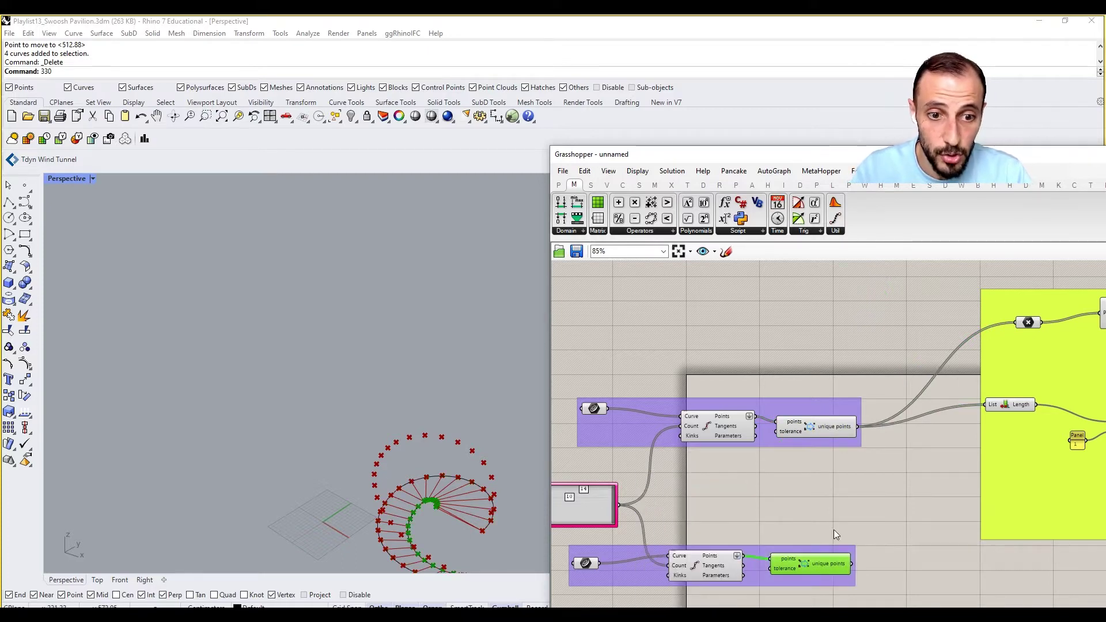
Step: Examine the connecting lines near the inner end of the two spiral curves in the viewport
{"action": "scroll", "coordinate": [838, 527], "scroll_direction": "down", "scroll_amount": 5}
{"action": "left_click_drag", "start_coordinate": [777, 482], "coordinate": [774, 483]}
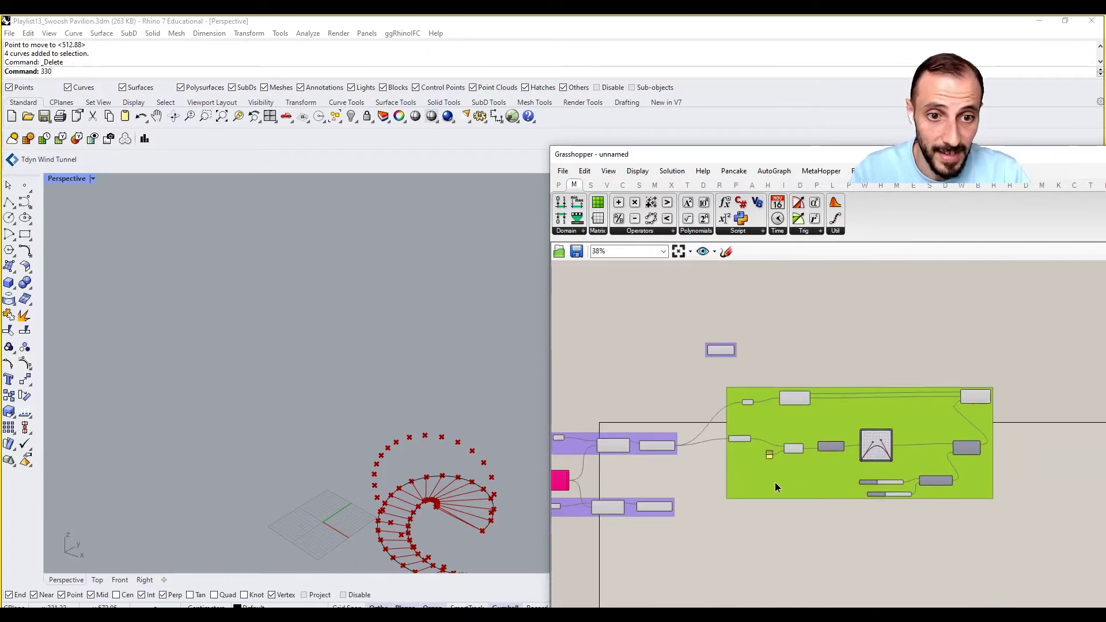
{"action": "scroll", "coordinate": [460, 455], "scroll_direction": "up", "scroll_amount": 5}
{"action": "scroll", "coordinate": [435, 455], "scroll_direction": "up", "scroll_amount": 3}
{"action": "scroll", "coordinate": [655, 501], "scroll_direction": "up", "scroll_amount": 4}
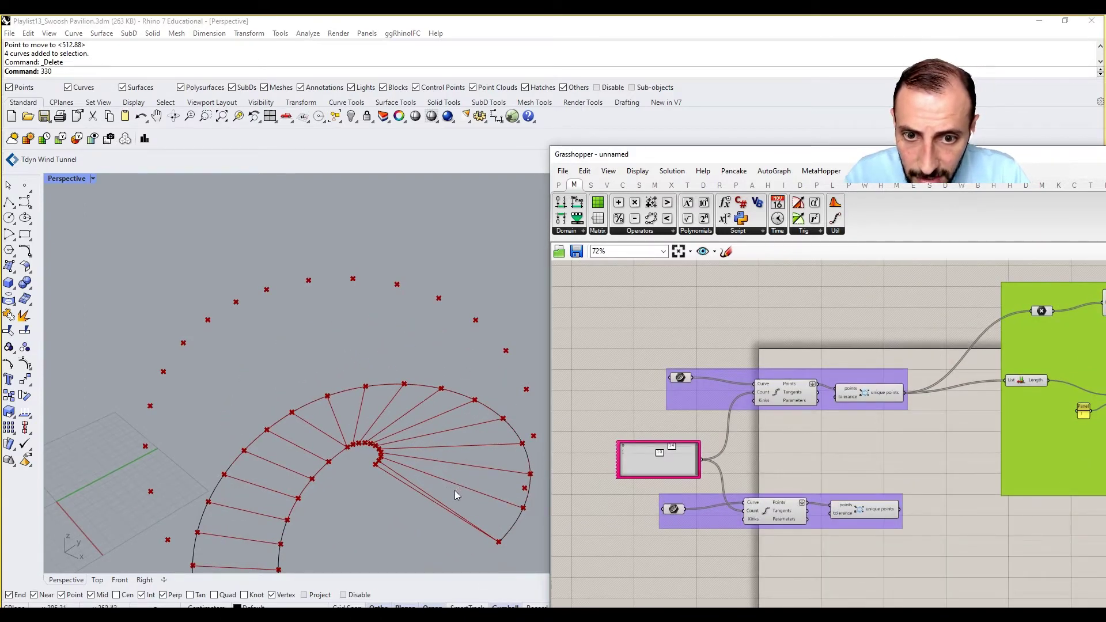
{"action": "right_click_drag", "start_coordinate": [454, 494], "coordinate": [355, 468]}
{"action": "scroll", "coordinate": [333, 375], "scroll_direction": "up", "scroll_amount": 2}
{"action": "scroll", "coordinate": [334, 374], "scroll_direction": "up", "scroll_amount": 2}
{"action": "scroll", "coordinate": [337, 381], "scroll_direction": "up", "scroll_amount": 3}
{"action": "scroll", "coordinate": [358, 400], "scroll_direction": "down", "scroll_amount": 4}
Step: Set the two gene pool values feeding the curve divisions to 13 and 9
{"action": "right_click_drag", "start_coordinate": [781, 490], "coordinate": [872, 476]}
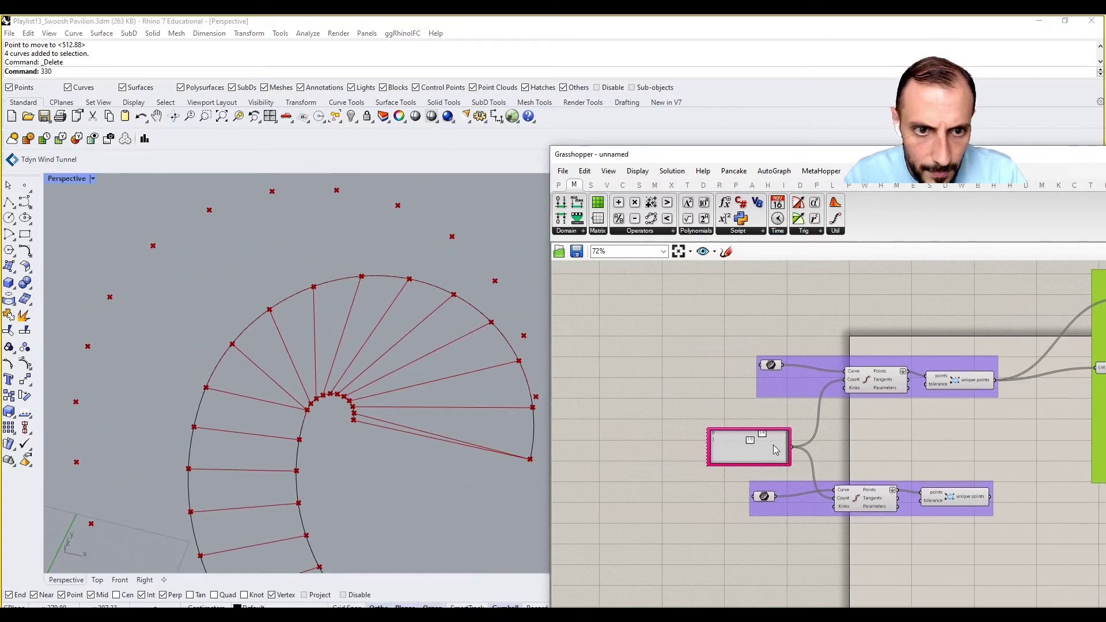
{"action": "scroll", "coordinate": [763, 449], "scroll_direction": "up", "scroll_amount": 3}
{"action": "mouse_move", "coordinate": [746, 439]}
{"action": "left_mouse_down"}
{"action": "mouse_move", "coordinate": [737, 438]}
{"action": "mouse_move", "coordinate": [766, 434]}
{"action": "left_mouse_up"}
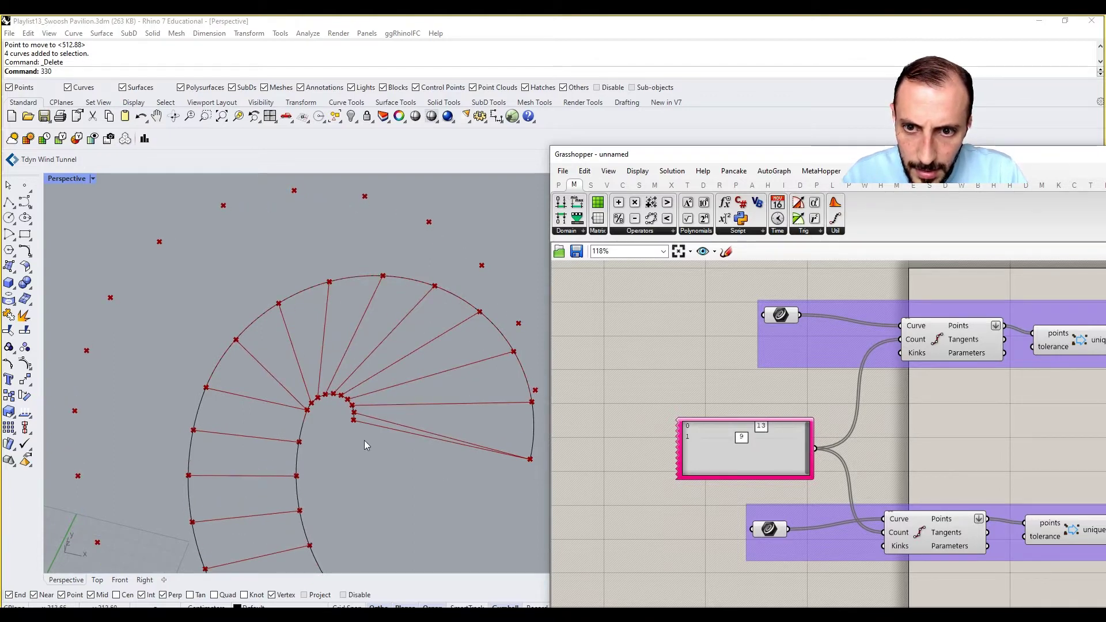
Step: Inspect the definition from the constructed points and list length back to the upper curve division
{"action": "scroll", "coordinate": [1000, 448], "scroll_direction": "down", "scroll_amount": 5}
{"action": "right_click_drag", "start_coordinate": [1000, 448], "coordinate": [678, 444]}
{"action": "scroll", "coordinate": [967, 392], "scroll_direction": "up", "scroll_amount": 4}
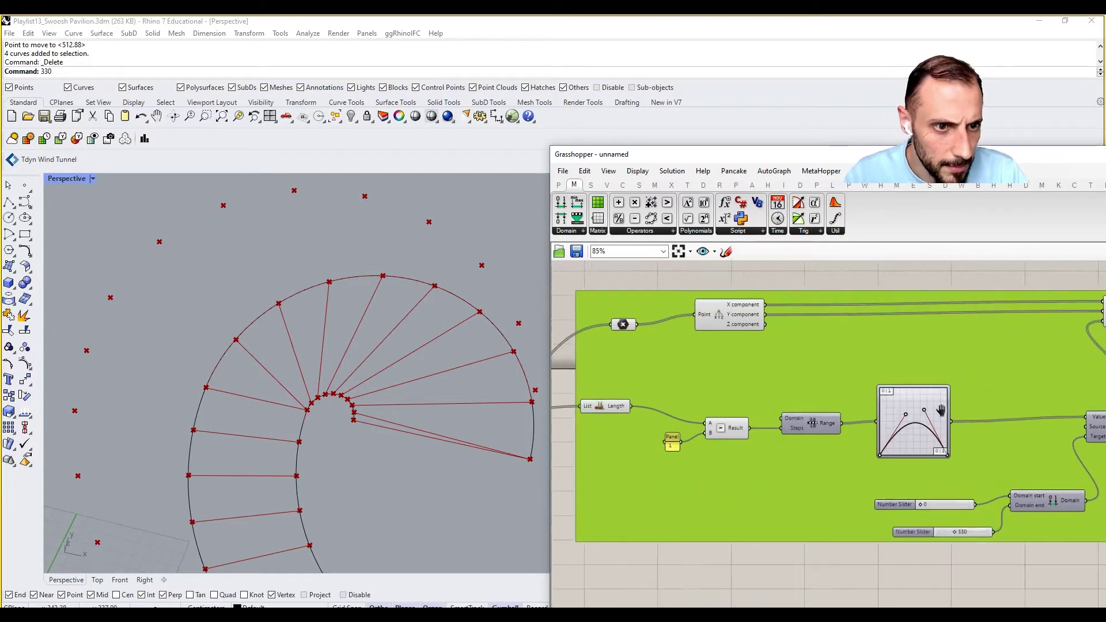
{"action": "right_click_drag", "start_coordinate": [885, 387], "coordinate": [855, 387]}
{"action": "right_click_drag", "start_coordinate": [962, 382], "coordinate": [917, 385]}
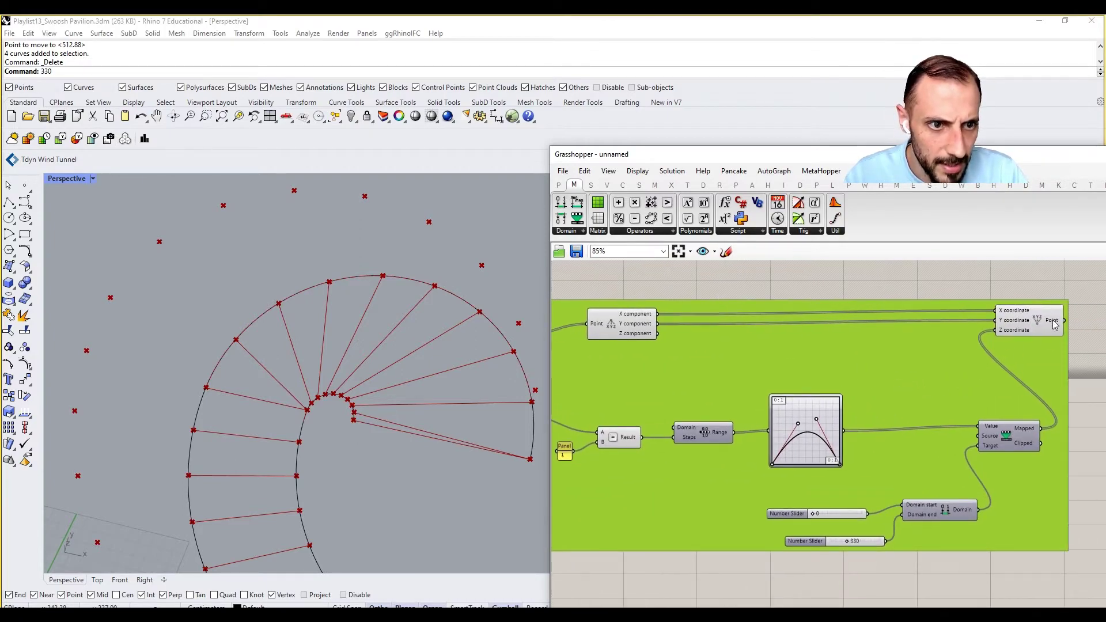
{"action": "mouse_move", "coordinate": [1054, 325]}
{"action": "right_click_drag", "start_coordinate": [779, 376], "coordinate": [945, 377]}
{"action": "right_click_drag", "start_coordinate": [703, 408], "coordinate": [827, 410]}
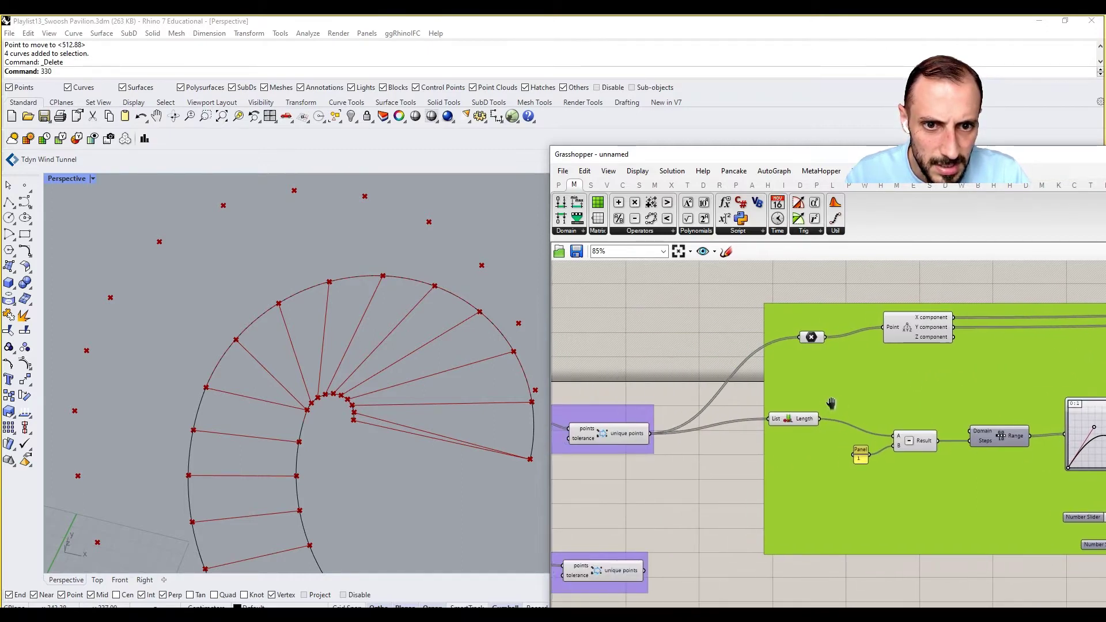
{"action": "mouse_move", "coordinate": [807, 418]}
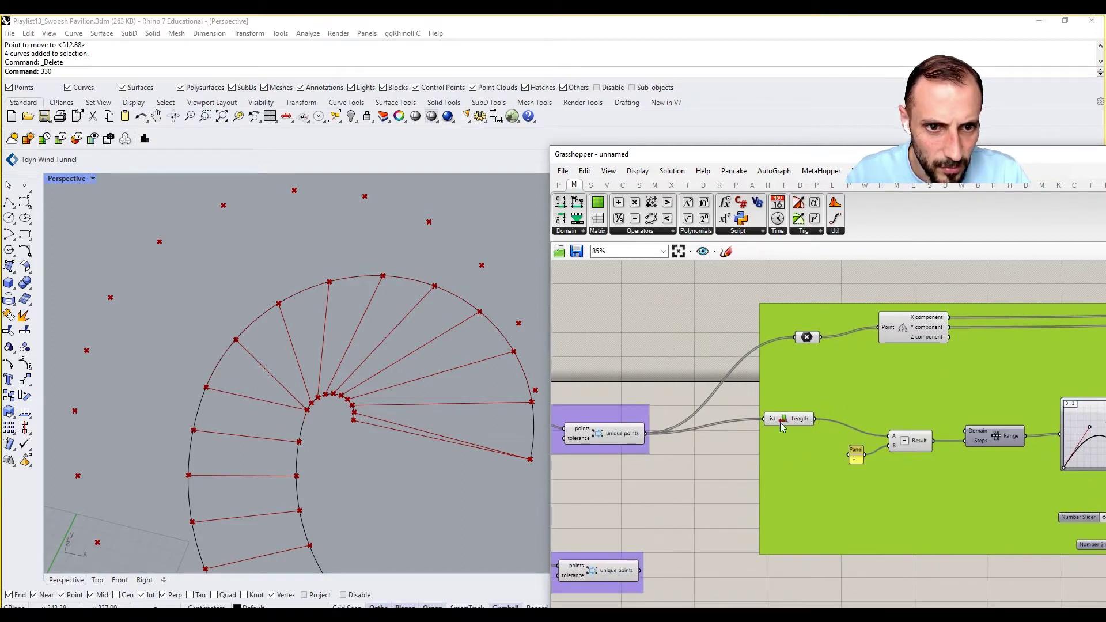
{"action": "right_click_drag", "start_coordinate": [602, 439], "coordinate": [796, 456]}
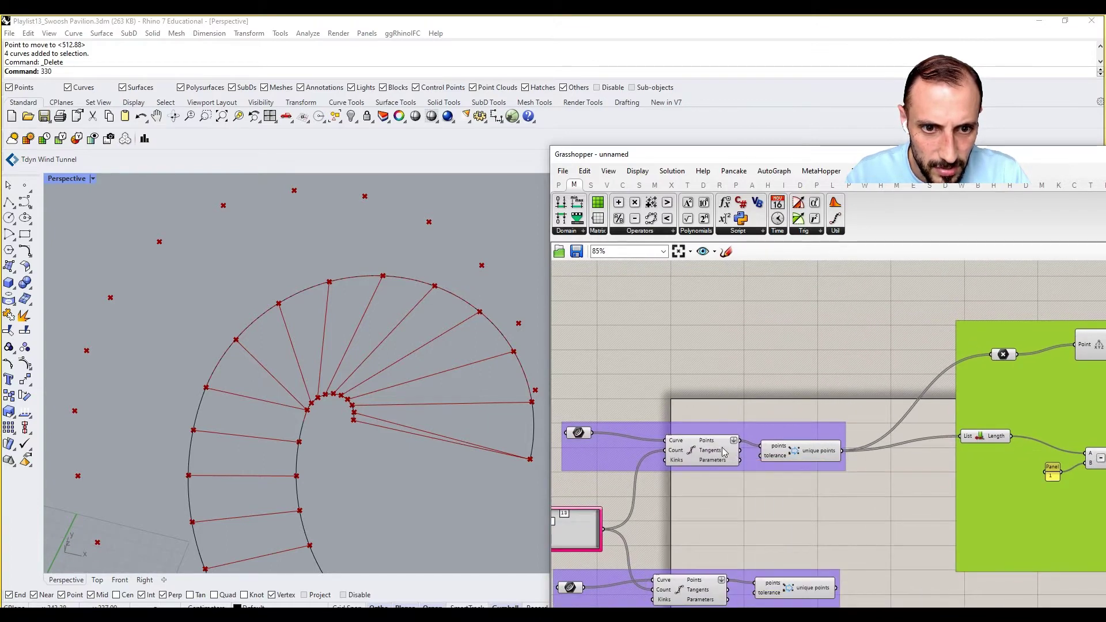
{"action": "left_click", "coordinate": [710, 449]}
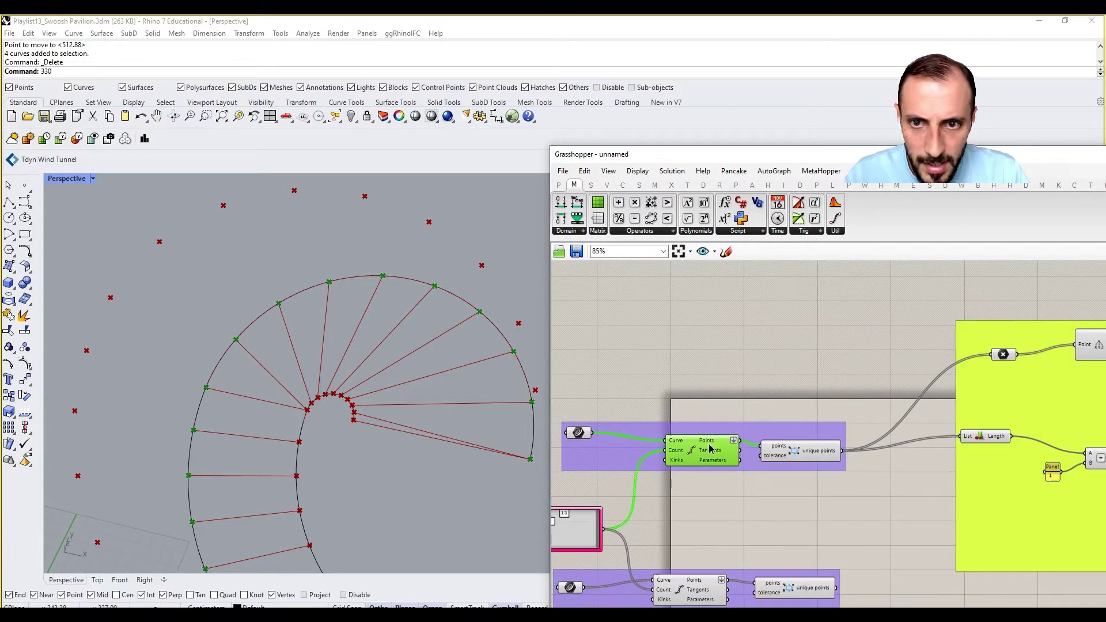
Step: Raise the end point of the graph mapper's curve slightly above the baseline
{"action": "scroll", "coordinate": [814, 399], "scroll_direction": "down", "scroll_amount": 5}
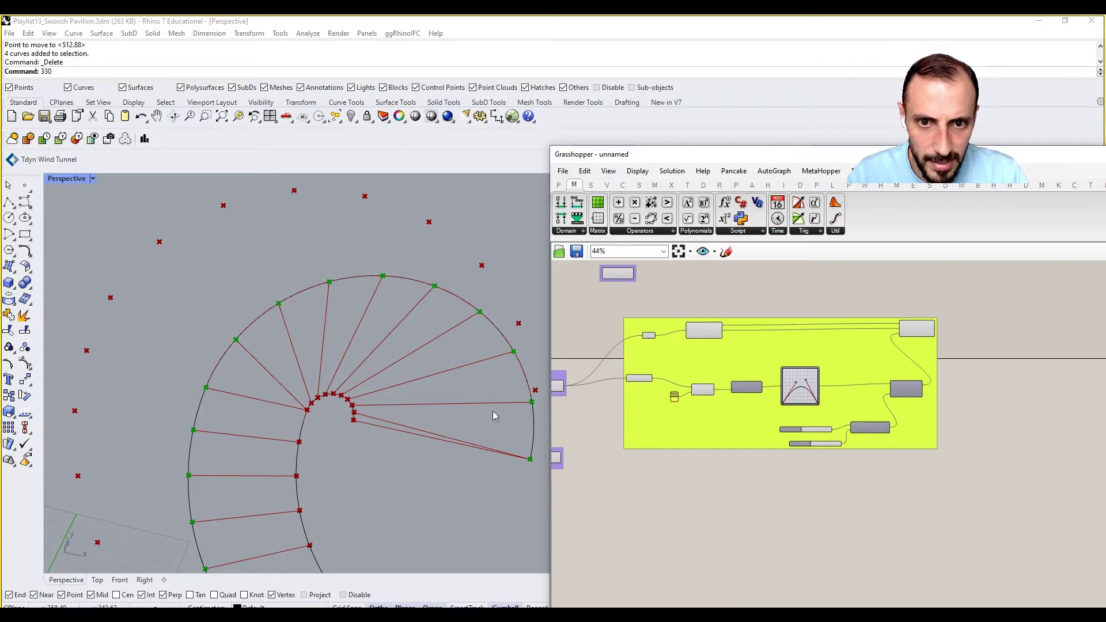
{"action": "right_click_drag", "start_coordinate": [459, 417], "coordinate": [452, 389], "text": "shift"}
{"action": "scroll", "coordinate": [811, 392], "scroll_direction": "up", "scroll_amount": 5}
{"action": "scroll", "coordinate": [812, 396], "scroll_direction": "up", "scroll_amount": 4}
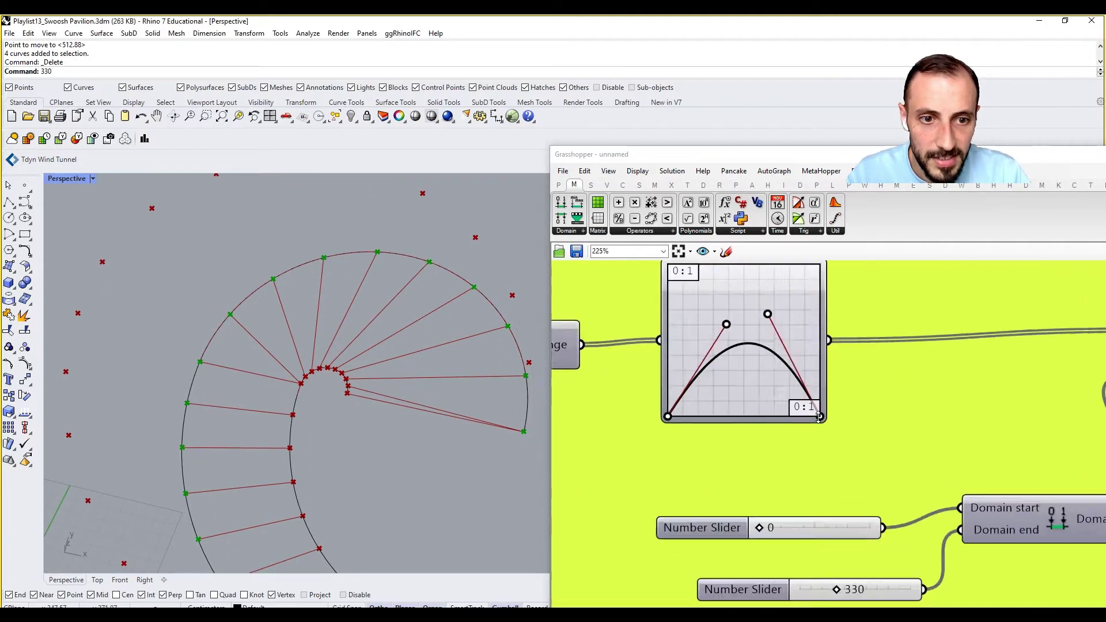
{"action": "left_click_drag", "start_coordinate": [820, 414], "coordinate": [820, 391]}
Step: Connect the lower removeDuplicatePts component's unique points to the Line component's End Point, replacing the direct division input
{"action": "right_click_drag", "start_coordinate": [809, 414], "coordinate": [892, 423]}
{"action": "scroll", "coordinate": [893, 424], "scroll_direction": "down", "scroll_amount": 4}
{"action": "right_click_drag", "start_coordinate": [602, 460], "coordinate": [852, 415]}
{"action": "scroll", "coordinate": [852, 414], "scroll_direction": "down", "scroll_amount": 4}
{"action": "right_click_drag", "start_coordinate": [747, 320], "coordinate": [755, 363]}
{"action": "scroll", "coordinate": [786, 322], "scroll_direction": "up", "scroll_amount": 4}
{"action": "left_click", "coordinate": [786, 311]}
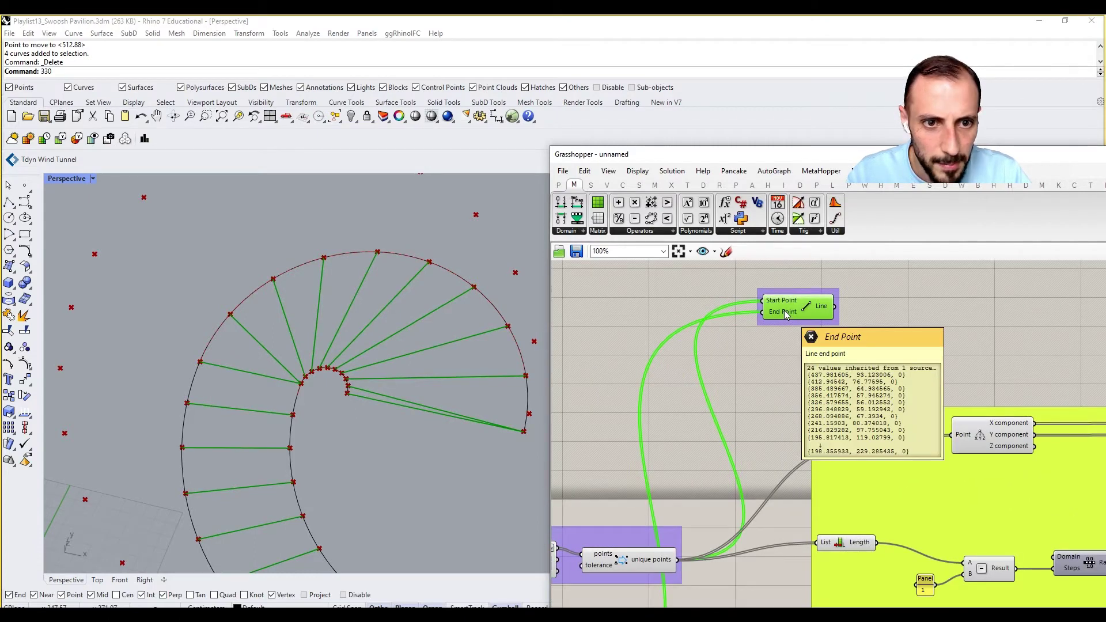
{"action": "scroll", "coordinate": [788, 312], "scroll_direction": "down", "scroll_amount": 4}
{"action": "scroll", "coordinate": [716, 521], "scroll_direction": "up", "scroll_amount": 2}
{"action": "scroll", "coordinate": [749, 486], "scroll_direction": "down", "scroll_amount": 2}
{"action": "left_click_drag", "start_coordinate": [731, 531], "coordinate": [779, 328]}
{"action": "scroll", "coordinate": [780, 330], "scroll_direction": "up", "scroll_amount": 2}
{"action": "scroll", "coordinate": [799, 340], "scroll_direction": "down", "scroll_amount": 3}
{"action": "right_click_drag", "start_coordinate": [691, 334], "coordinate": [646, 327]}
{"action": "left_click", "coordinate": [642, 329]}
Step: Review the whole spiral with its connecting lines and the raised points from the Construct Point component
{"action": "scroll", "coordinate": [380, 378], "scroll_direction": "down", "scroll_amount": 7}
{"action": "scroll", "coordinate": [380, 379], "scroll_direction": "down", "scroll_amount": 2}
{"action": "scroll", "coordinate": [385, 368], "scroll_direction": "down", "scroll_amount": 2}
{"action": "right_click_drag", "start_coordinate": [1010, 457], "coordinate": [851, 395]}
{"action": "scroll", "coordinate": [851, 395], "scroll_direction": "up", "scroll_amount": 3}
{"action": "left_click", "coordinate": [807, 360]}
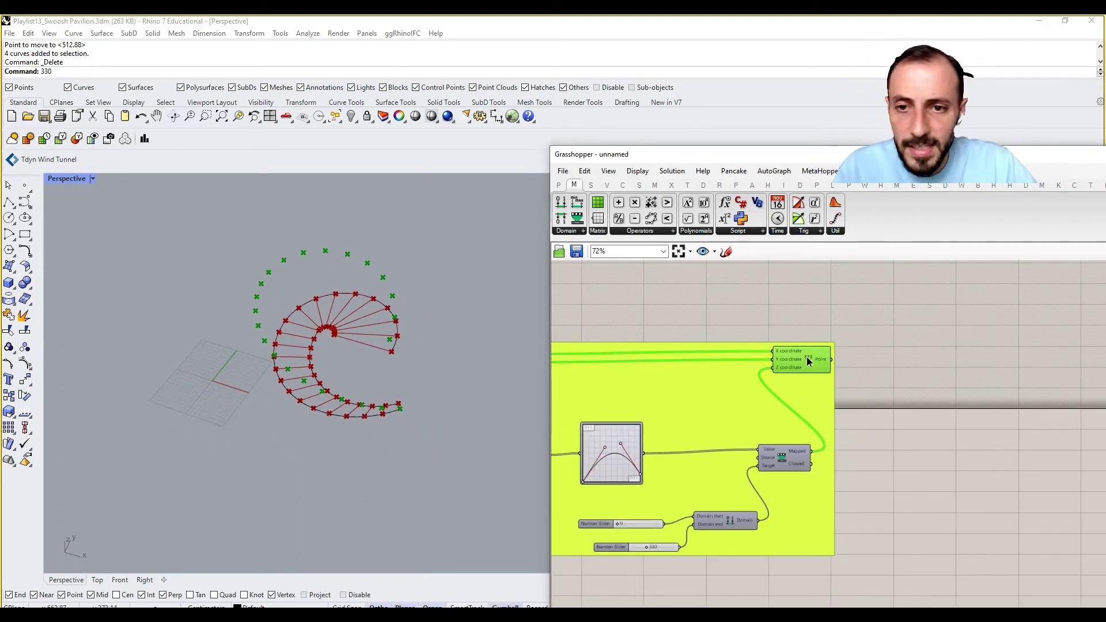
{"action": "left_click", "coordinate": [904, 426]}
{"action": "right_click_drag", "start_coordinate": [904, 426], "coordinate": [960, 375]}
{"action": "scroll", "coordinate": [959, 375], "scroll_direction": "down", "scroll_amount": 4}
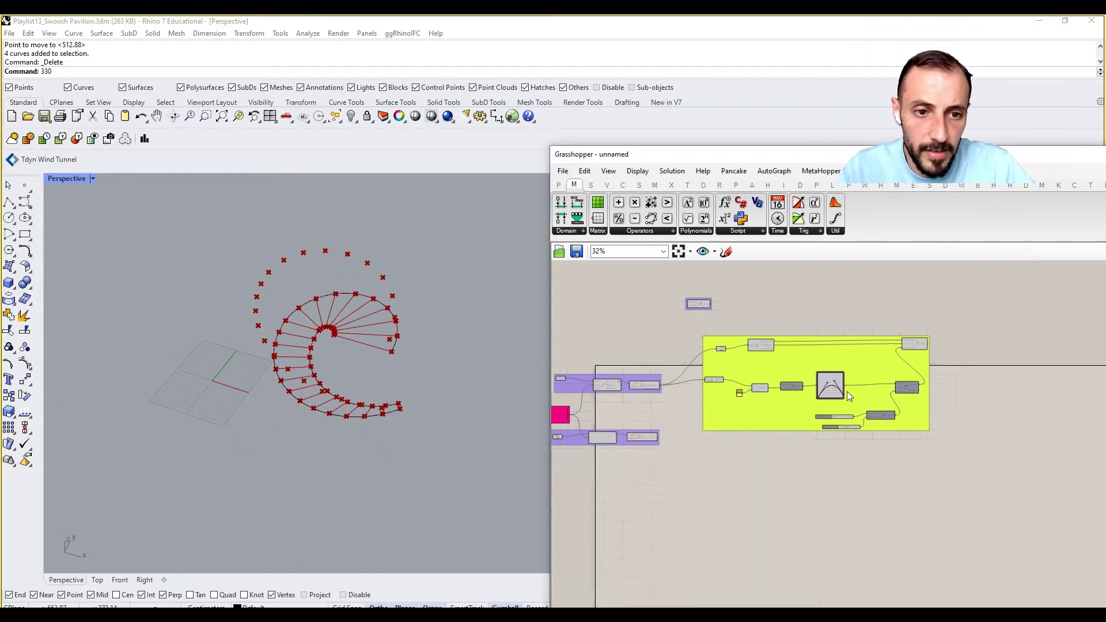
{"action": "scroll", "coordinate": [829, 386], "scroll_direction": "up", "scroll_amount": 2}
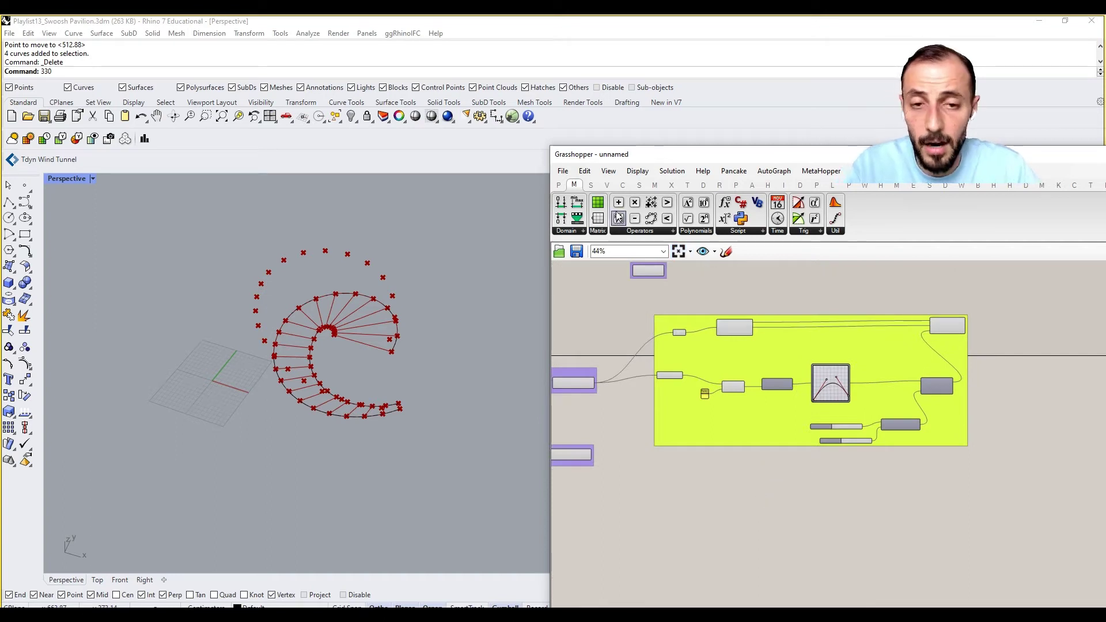
{"action": "right_click_drag", "start_coordinate": [740, 291], "coordinate": [718, 288]}
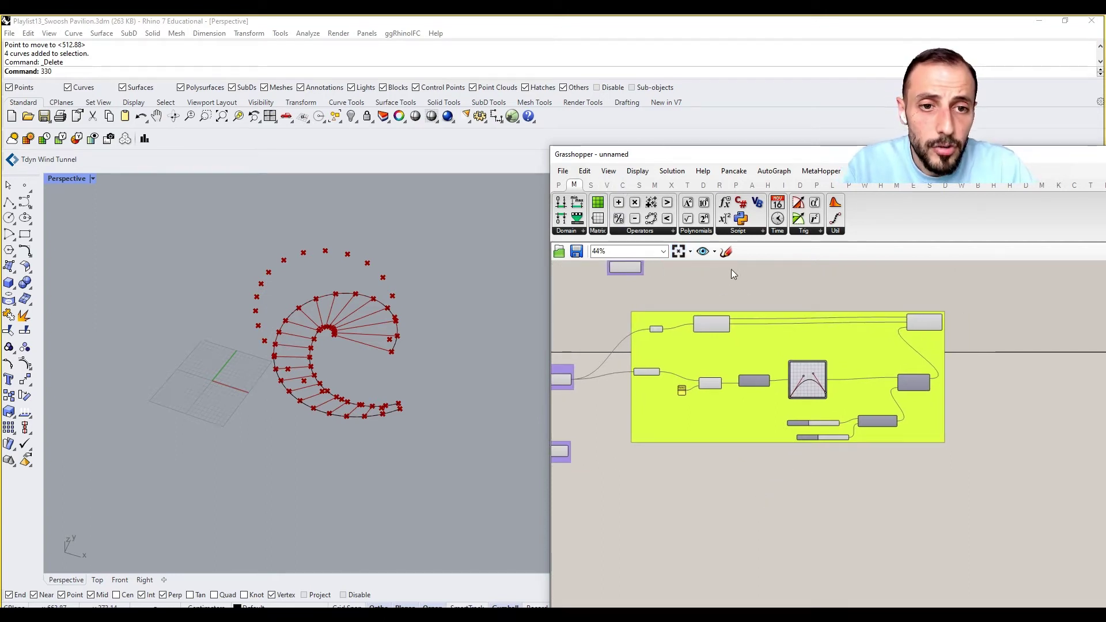
Step: Adjust the start point of the graph mapper's curve to sit slightly above the baseline
{"action": "scroll", "coordinate": [357, 369], "scroll_direction": "up", "scroll_amount": 5}
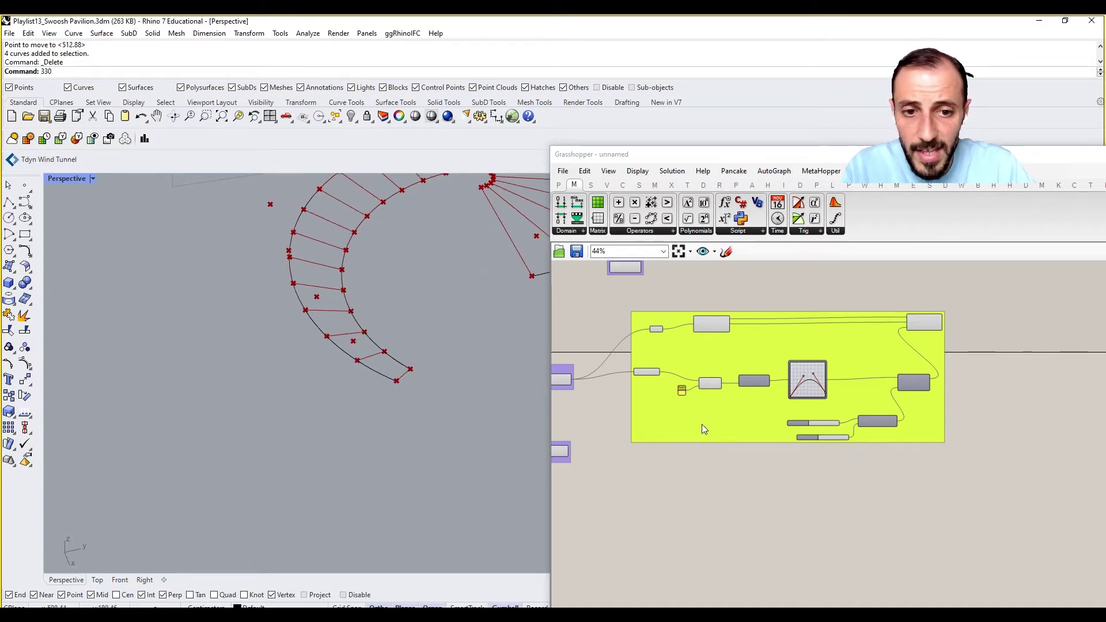
{"action": "scroll", "coordinate": [797, 397], "scroll_direction": "up", "scroll_amount": 5}
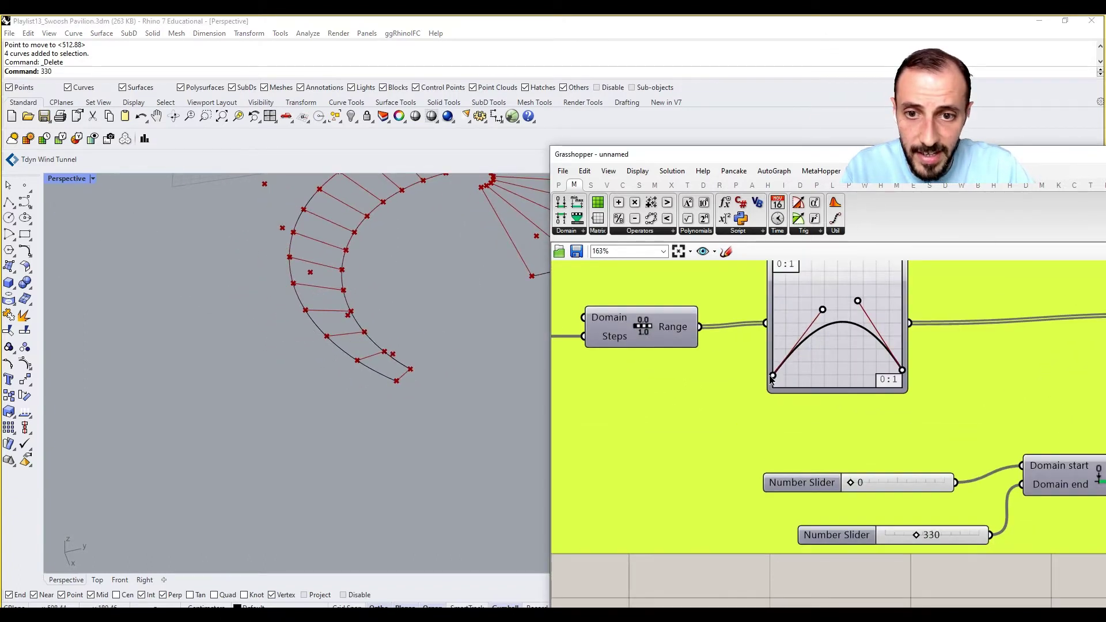
{"action": "left_click_drag", "start_coordinate": [770, 376], "coordinate": [769, 379]}
{"action": "scroll", "coordinate": [858, 440], "scroll_direction": "down", "scroll_amount": 5}
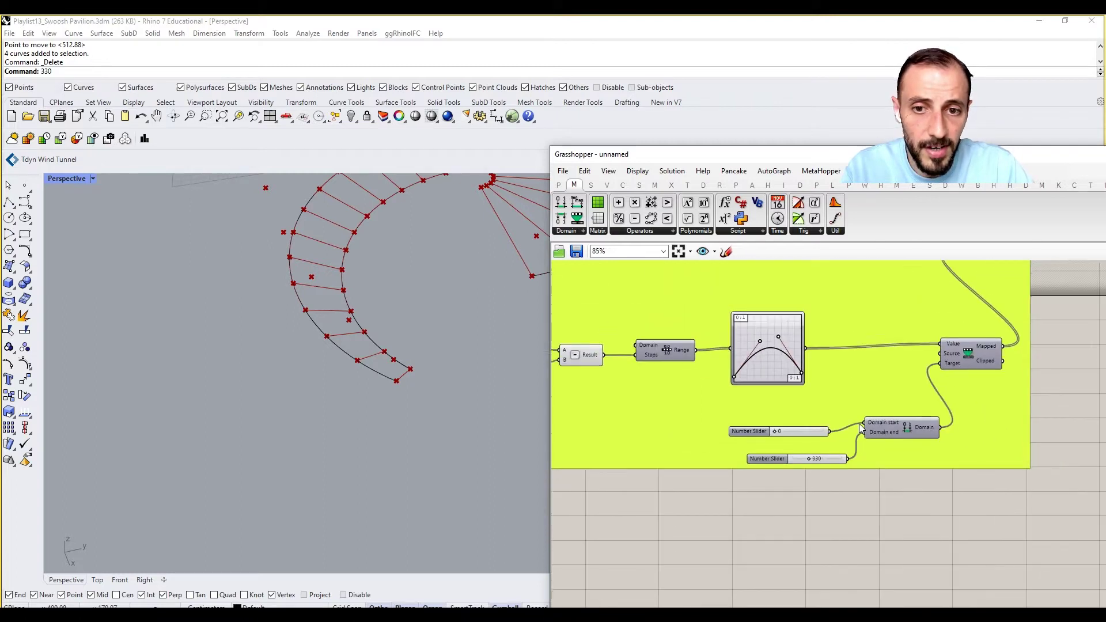
{"action": "scroll", "coordinate": [670, 294], "scroll_direction": "down", "scroll_amount": 1}
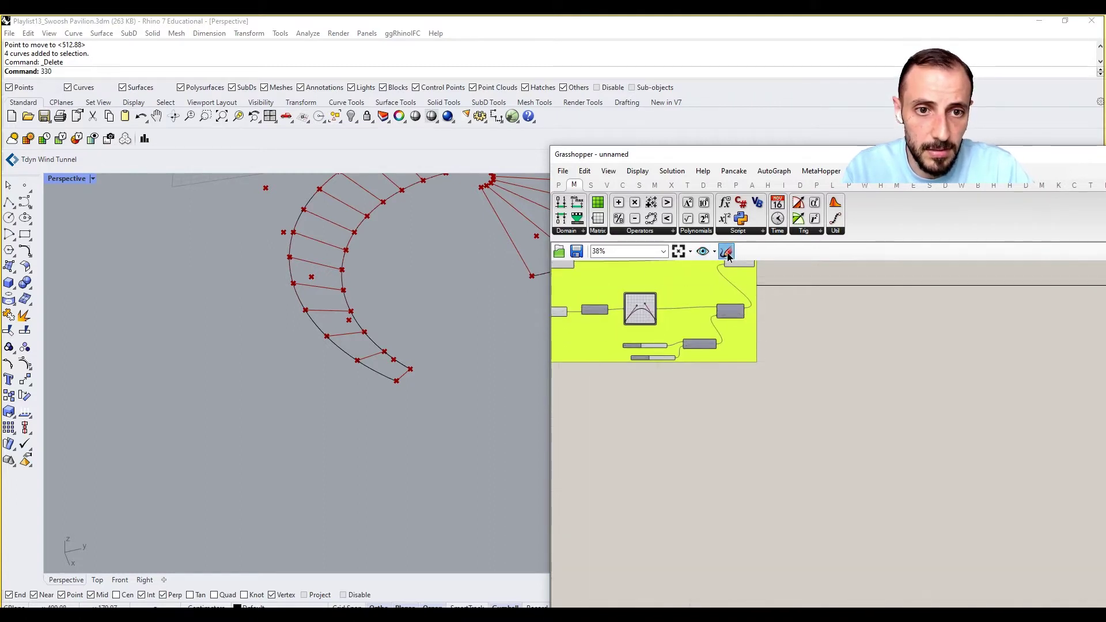
{"action": "left_click", "coordinate": [726, 251]}
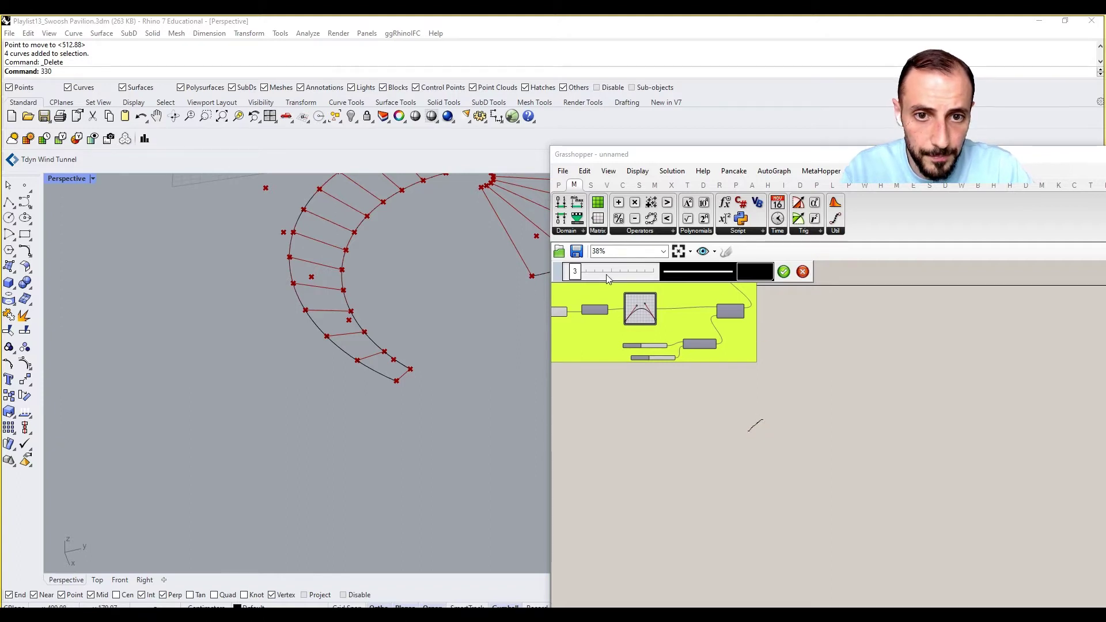
{"action": "left_click_drag", "start_coordinate": [578, 275], "coordinate": [615, 278]}
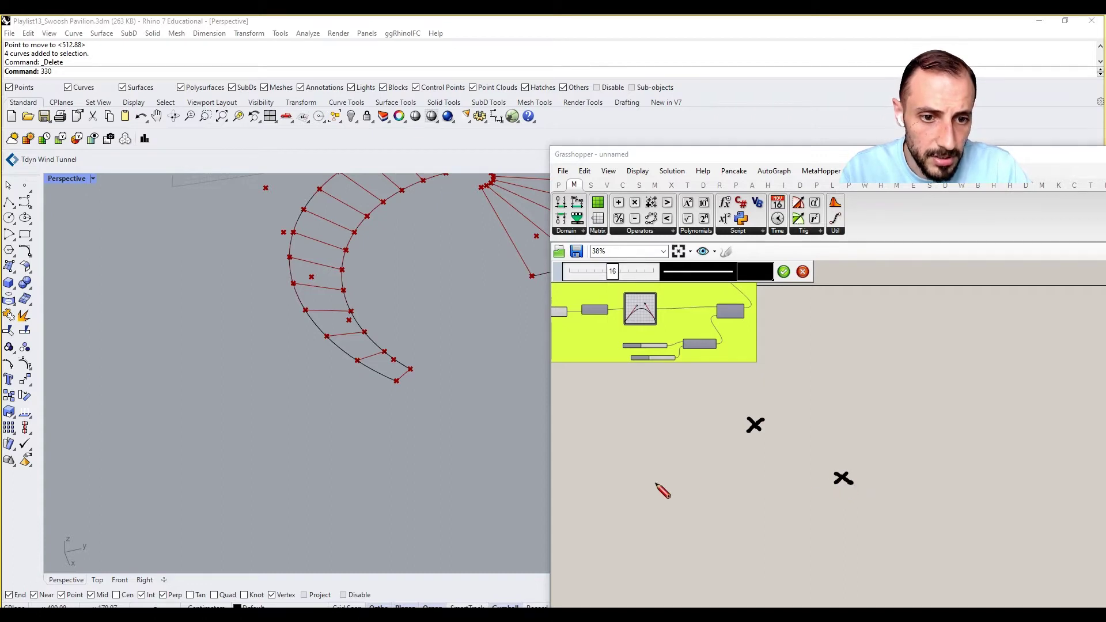
{"action": "mouse_move", "coordinate": [662, 497]}
{"action": "left_mouse_down"}
{"action": "mouse_move", "coordinate": [1010, 491]}
{"action": "mouse_move", "coordinate": [723, 493]}
{"action": "mouse_move", "coordinate": [910, 491]}
{"action": "mouse_move", "coordinate": [852, 471]}
{"action": "mouse_move", "coordinate": [818, 506]}
{"action": "left_mouse_up"}
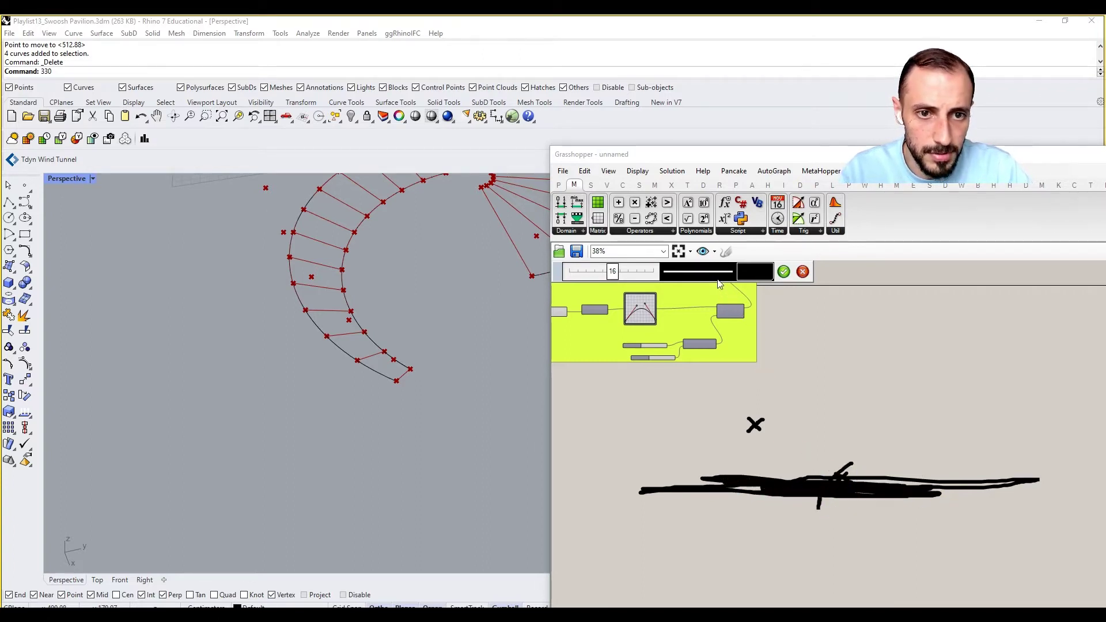
{"action": "left_click", "coordinate": [802, 271]}
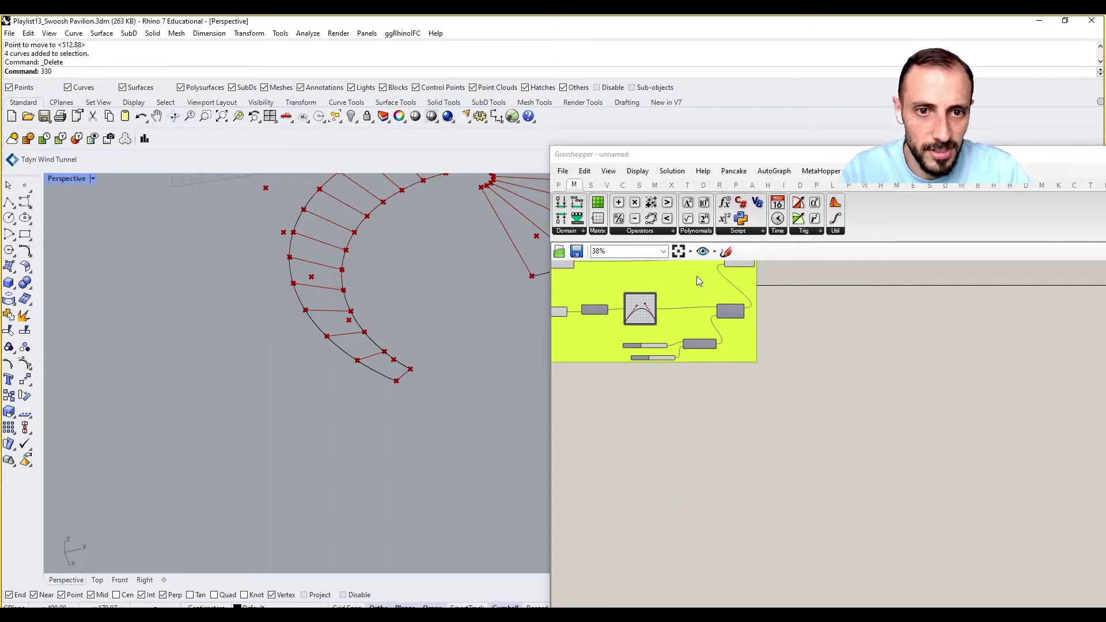
Step: Sketch a freehand ground line with a cross on it in the empty canvas area, using line width 17
{"action": "left_click", "coordinate": [726, 251]}
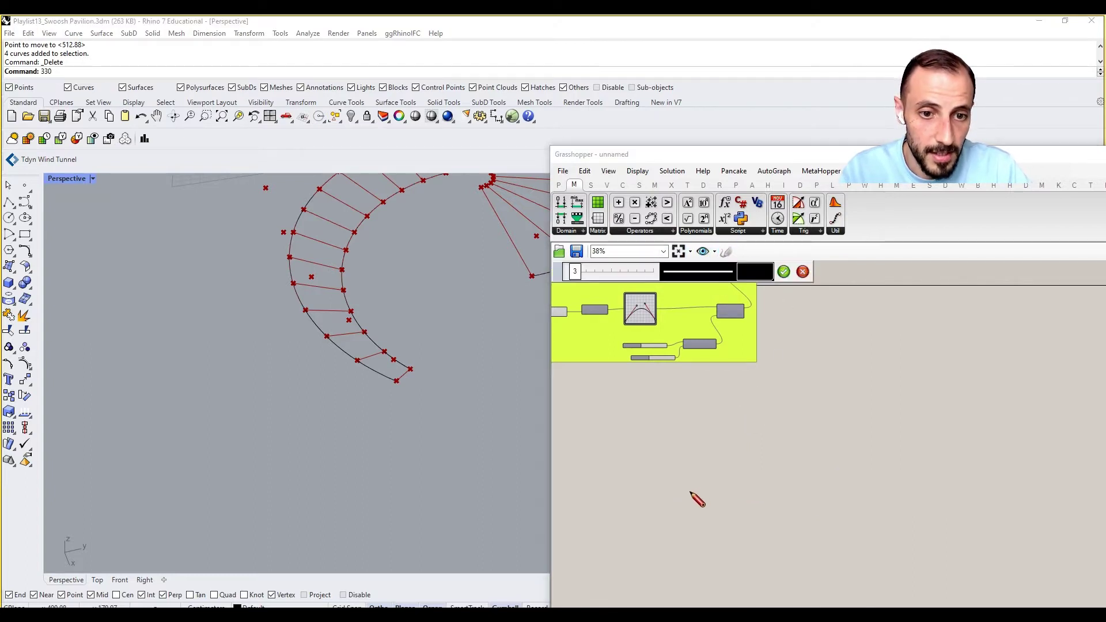
{"action": "left_click_drag", "start_coordinate": [578, 279], "coordinate": [616, 278]}
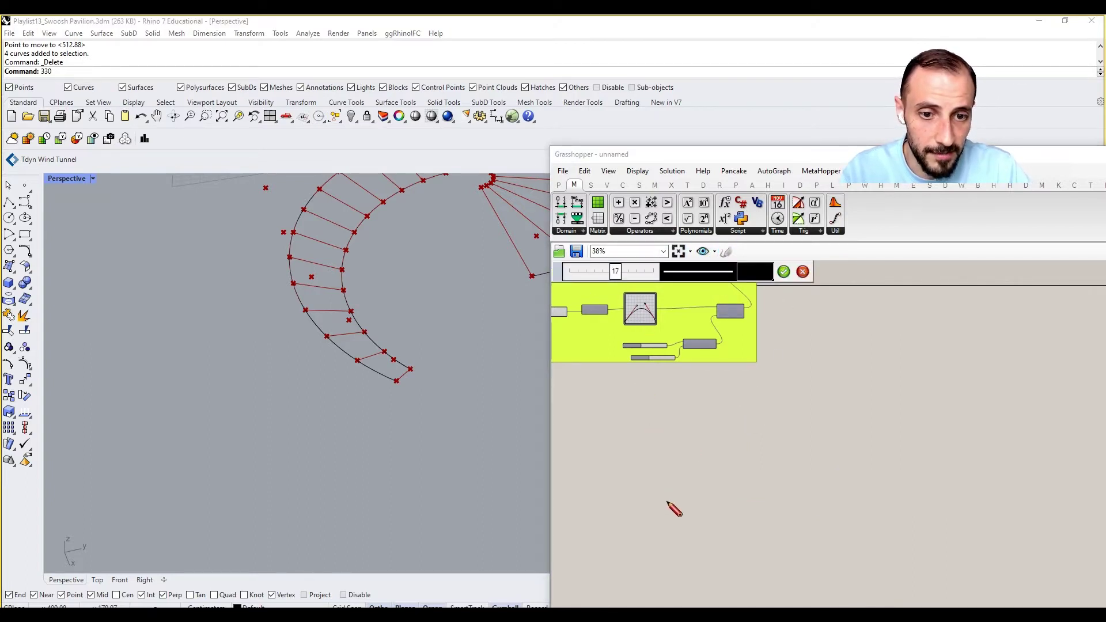
{"action": "left_click_drag", "start_coordinate": [651, 506], "coordinate": [954, 497]}
{"action": "left_click_drag", "start_coordinate": [872, 503], "coordinate": [855, 517]}
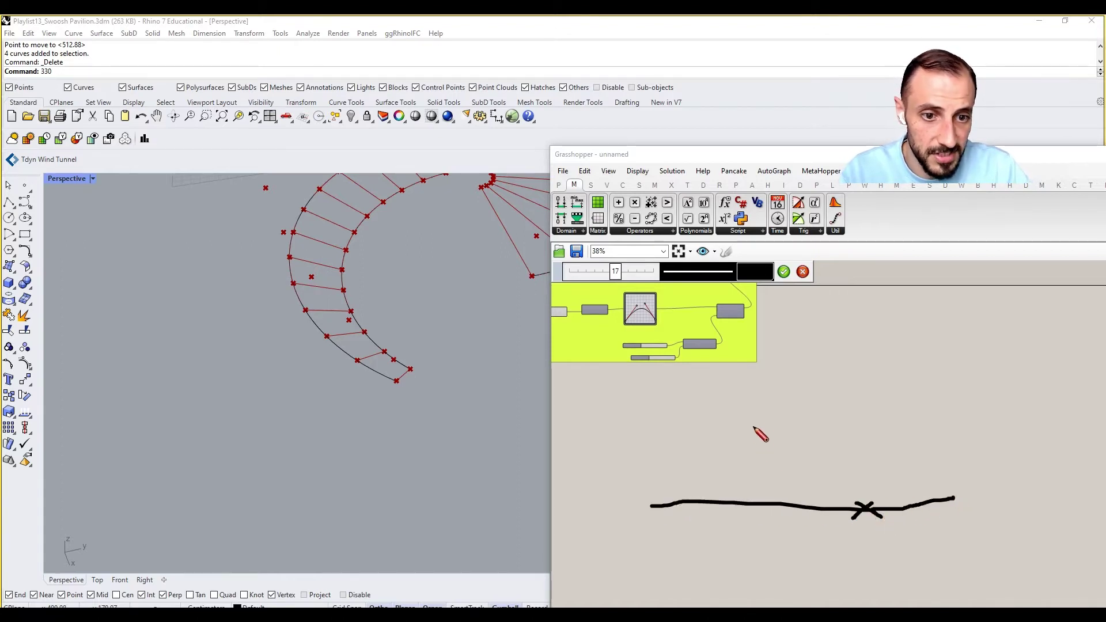
Step: Sketch a raised second cross, a dashed arc down to the ground cross and an upward direction arrow, then discard the sketch
{"action": "left_click_drag", "start_coordinate": [743, 387], "coordinate": [730, 404]}
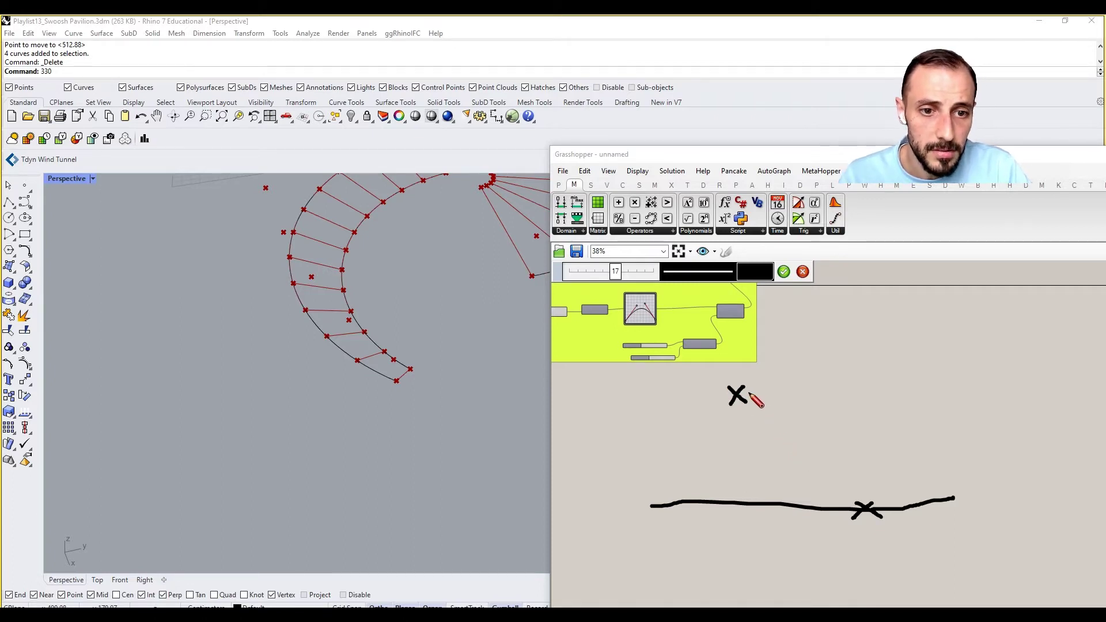
{"action": "left_click_drag", "start_coordinate": [804, 410], "coordinate": [810, 416]}
{"action": "left_click_drag", "start_coordinate": [847, 458], "coordinate": [851, 466]}
{"action": "left_click_drag", "start_coordinate": [855, 473], "coordinate": [860, 481]}
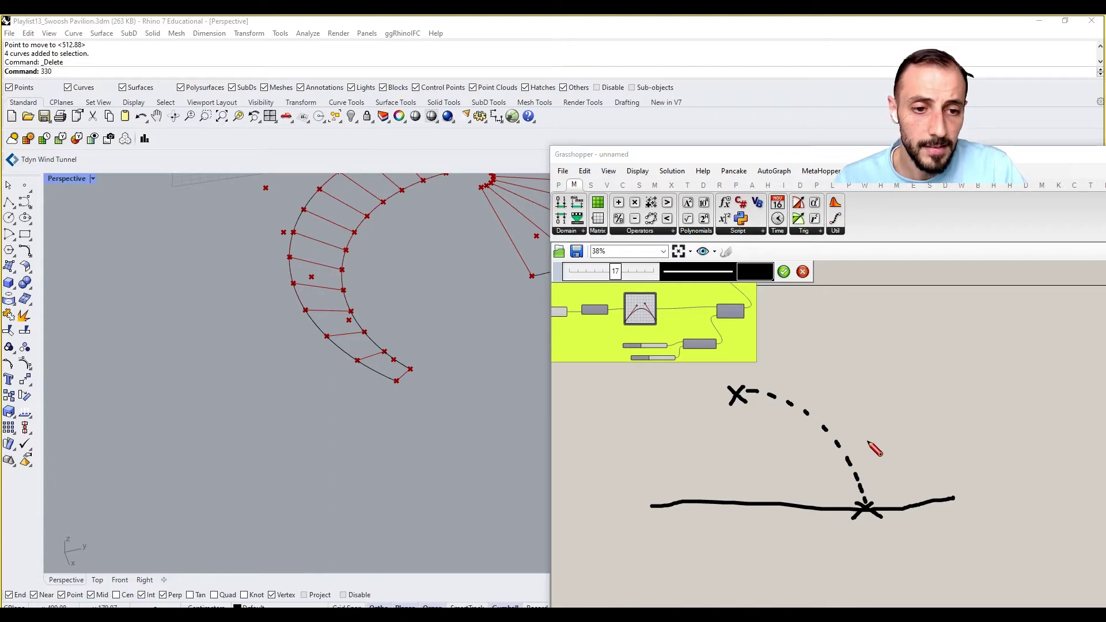
{"action": "key", "text": "r"}
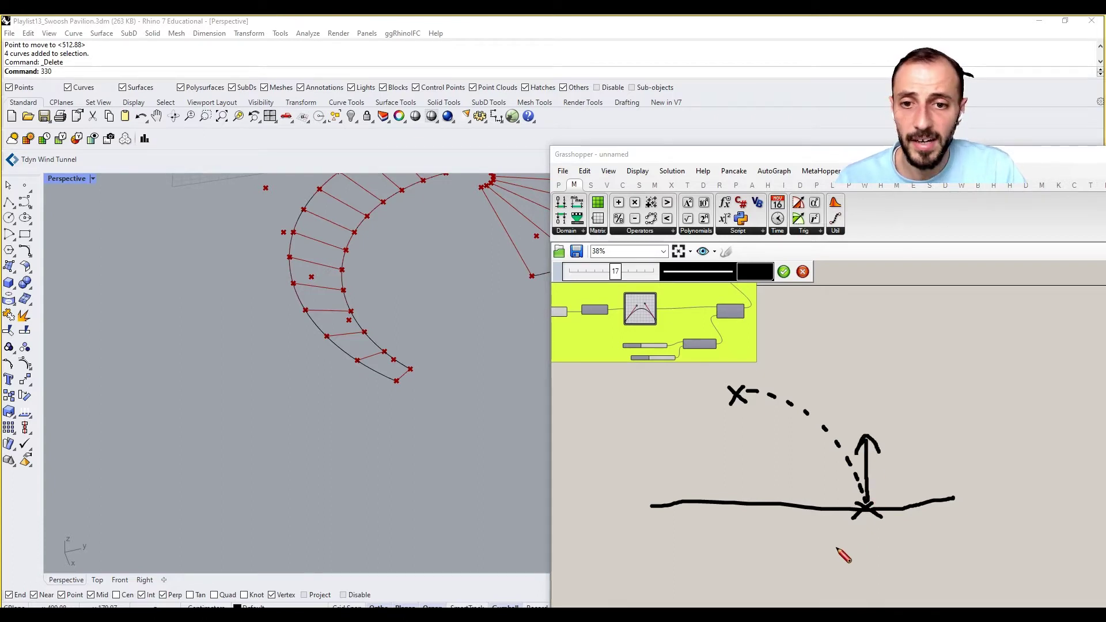
{"action": "left_click", "coordinate": [801, 273]}
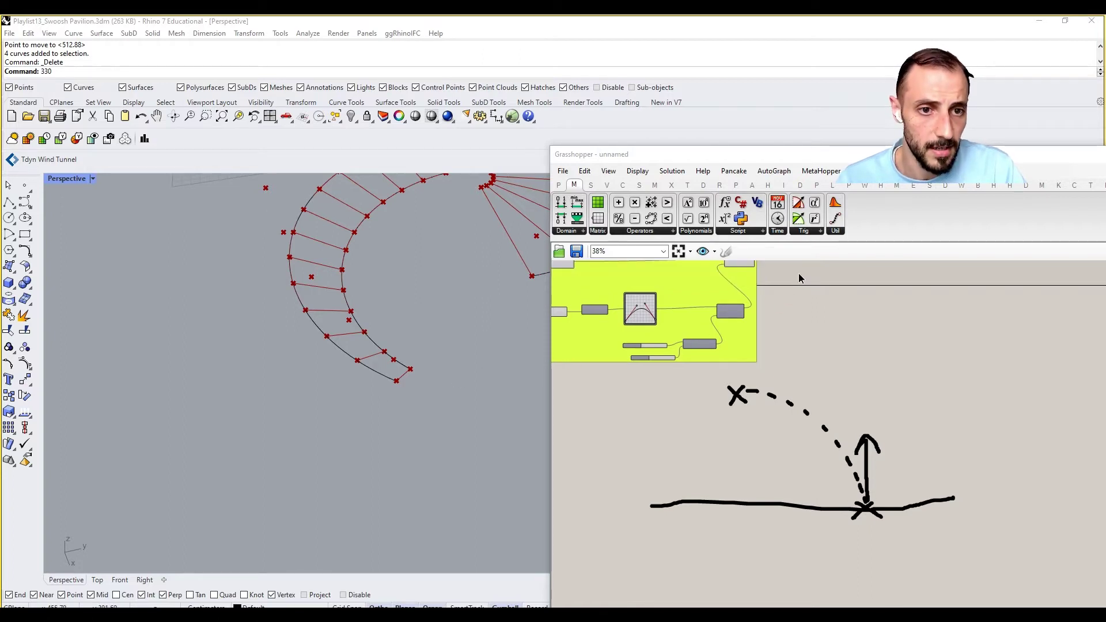
Step: Place an Arc SED component on the canvas below the yellow arch-point group
{"action": "left_click", "coordinate": [623, 185]}
{"action": "left_click", "coordinate": [811, 232]}
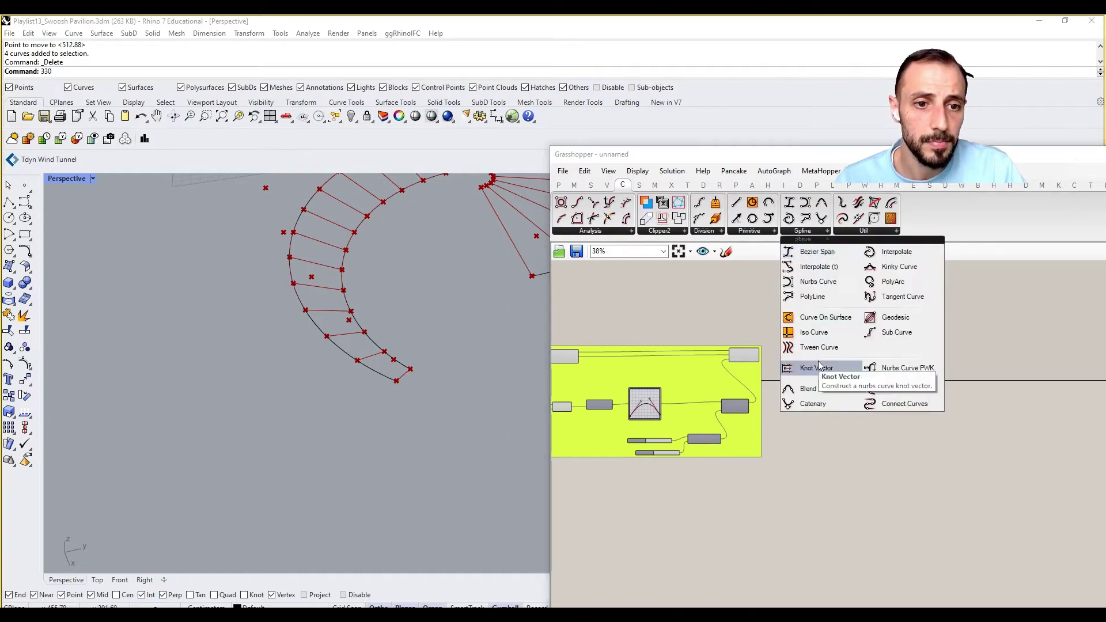
{"action": "left_click", "coordinate": [748, 231]}
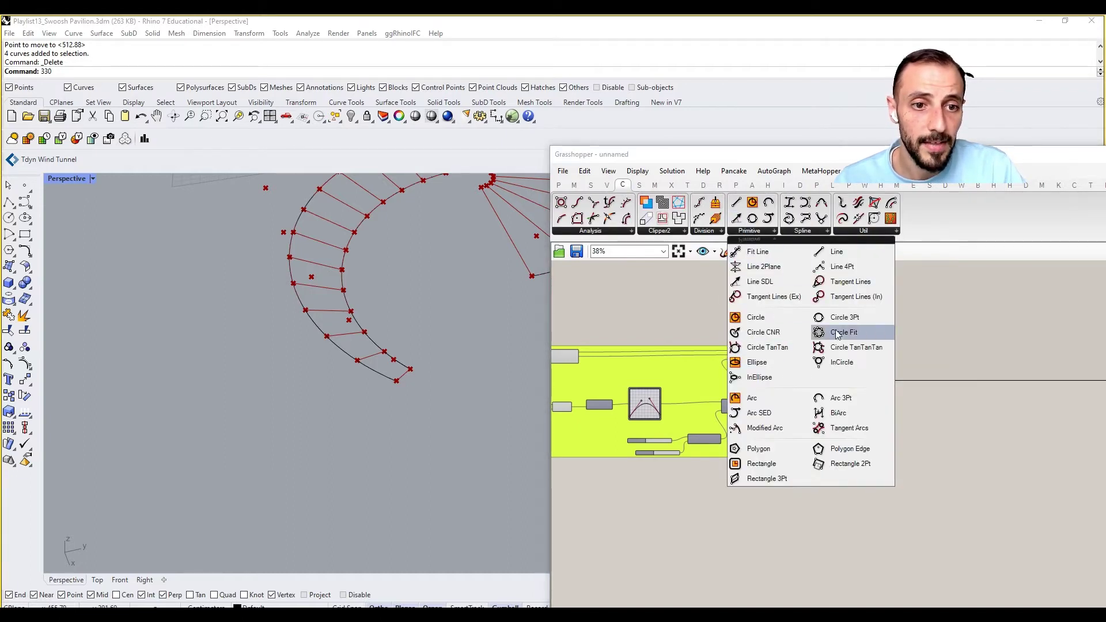
{"action": "left_click_drag", "start_coordinate": [757, 413], "coordinate": [722, 503]}
{"action": "left_click", "coordinate": [722, 503]}
{"action": "scroll", "coordinate": [722, 504], "scroll_direction": "up", "scroll_amount": 5}
{"action": "right_click_drag", "start_coordinate": [723, 504], "coordinate": [893, 488]}
{"action": "scroll", "coordinate": [892, 489], "scroll_direction": "down", "scroll_amount": 5}
{"action": "scroll", "coordinate": [881, 490], "scroll_direction": "up", "scroll_amount": 5}
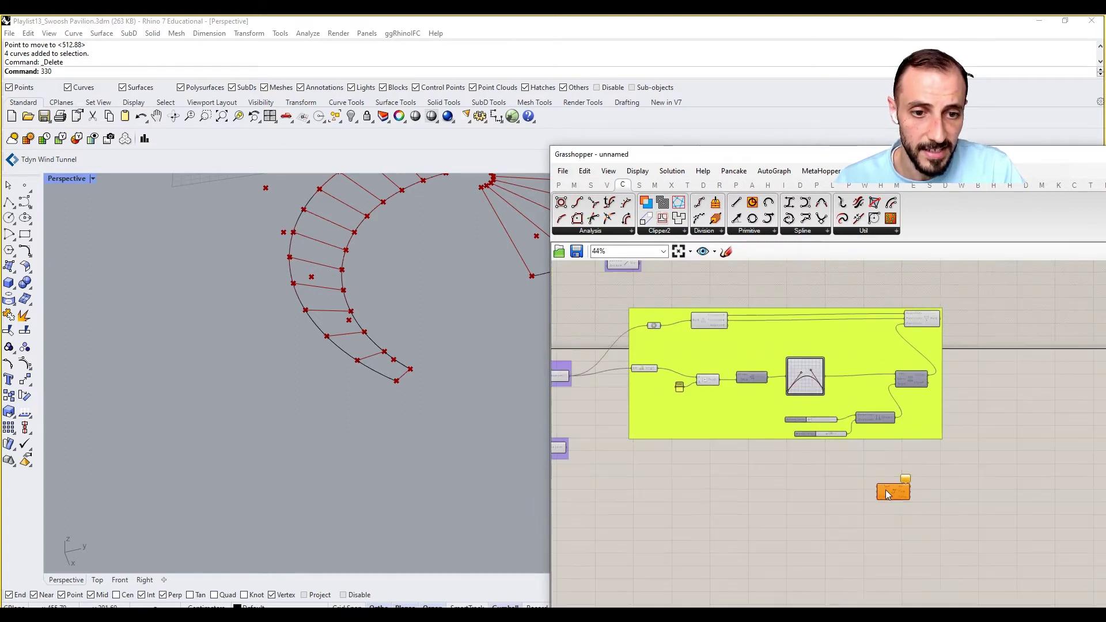
Step: Move the lower division group and the yellow arch-point group down, and place the Arc SED component above the yellow group
{"action": "right_click_drag", "start_coordinate": [631, 469], "coordinate": [856, 484]}
{"action": "left_click_drag", "start_coordinate": [621, 455], "coordinate": [736, 334]}
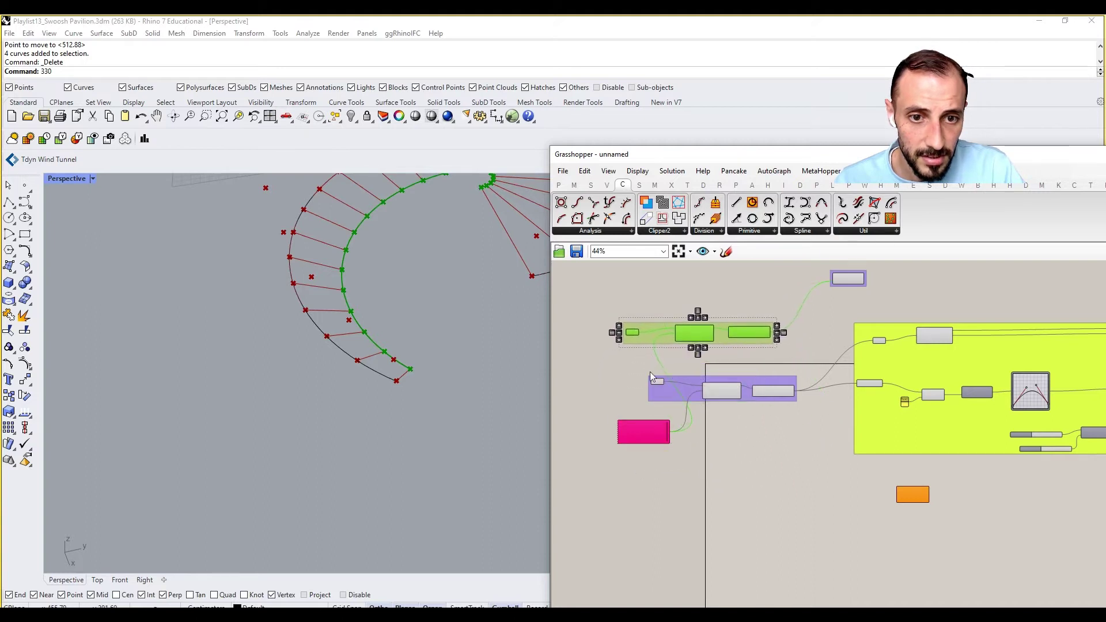
{"action": "left_click_drag", "start_coordinate": [632, 371], "coordinate": [775, 483]}
{"action": "left_click", "coordinate": [768, 425]}
{"action": "right_click_drag", "start_coordinate": [851, 380], "coordinate": [681, 351]}
{"action": "left_click_drag", "start_coordinate": [734, 405], "coordinate": [728, 549]}
{"action": "left_click_drag", "start_coordinate": [748, 461], "coordinate": [980, 371]}
{"action": "right_click_drag", "start_coordinate": [666, 320], "coordinate": [755, 341]}
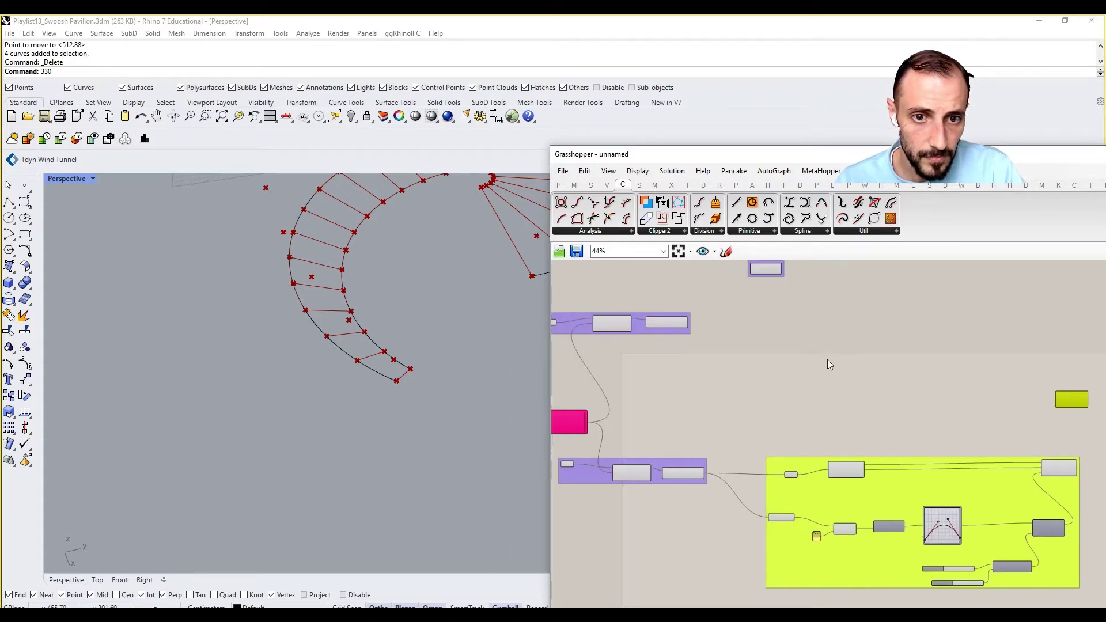
Step: Shift the lower division group, the yellow arch-point group and the Arc SED component right to free space for wiring
{"action": "scroll", "coordinate": [704, 327], "scroll_direction": "up", "scroll_amount": 2}
{"action": "left_click_drag", "start_coordinate": [649, 336], "coordinate": [786, 418]}
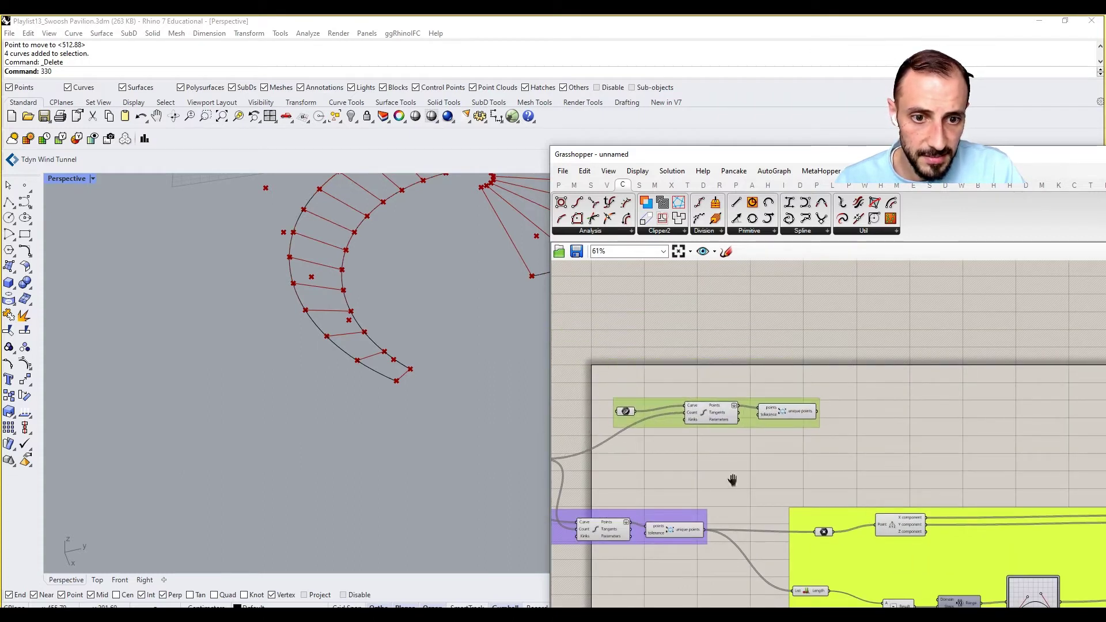
{"action": "right_click_drag", "start_coordinate": [688, 517], "coordinate": [725, 474]}
{"action": "left_click_drag", "start_coordinate": [725, 473], "coordinate": [806, 476]}
{"action": "right_click_drag", "start_coordinate": [755, 473], "coordinate": [689, 455]}
{"action": "scroll", "coordinate": [688, 455], "scroll_direction": "down", "scroll_amount": 3}
{"action": "left_click_drag", "start_coordinate": [767, 468], "coordinate": [818, 467]}
{"action": "scroll", "coordinate": [826, 416], "scroll_direction": "up", "scroll_amount": 2}
{"action": "right_click_drag", "start_coordinate": [827, 416], "coordinate": [746, 418]}
{"action": "left_click", "coordinate": [944, 430]}
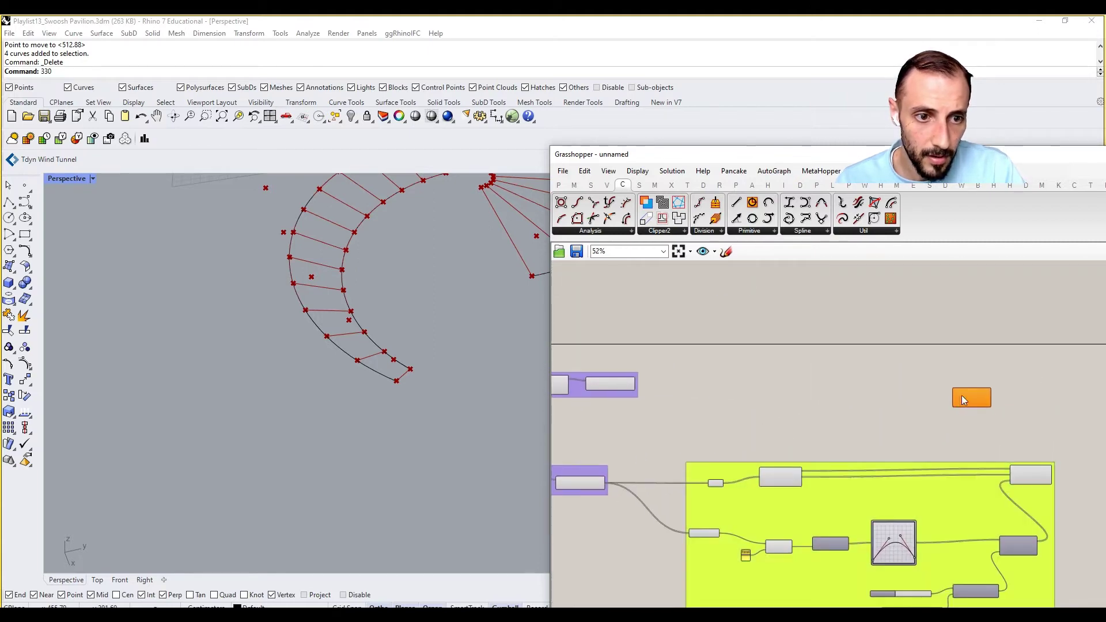
{"action": "left_click_drag", "start_coordinate": [966, 399], "coordinate": [1042, 399]}
Step: Add two Point parameters and connect the upper removeDuplicatePts component's unique points to the first one
{"action": "double_click", "coordinate": [838, 370]}
{"action": "type", "text": "poi"}
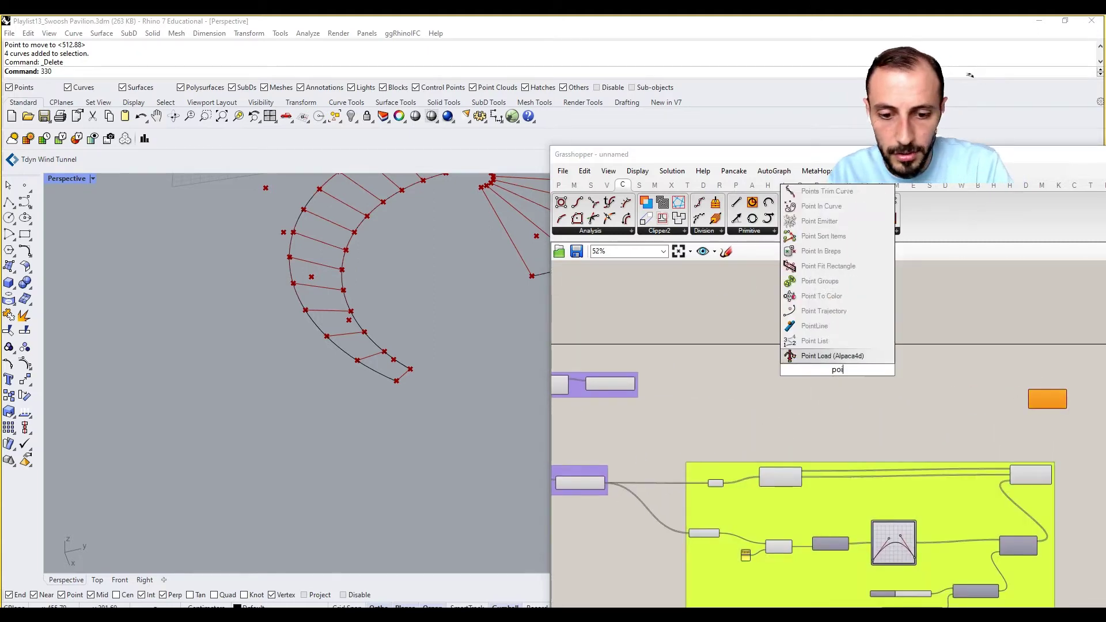
{"action": "type", "text": "nt"}
{"action": "key", "text": "Return"}
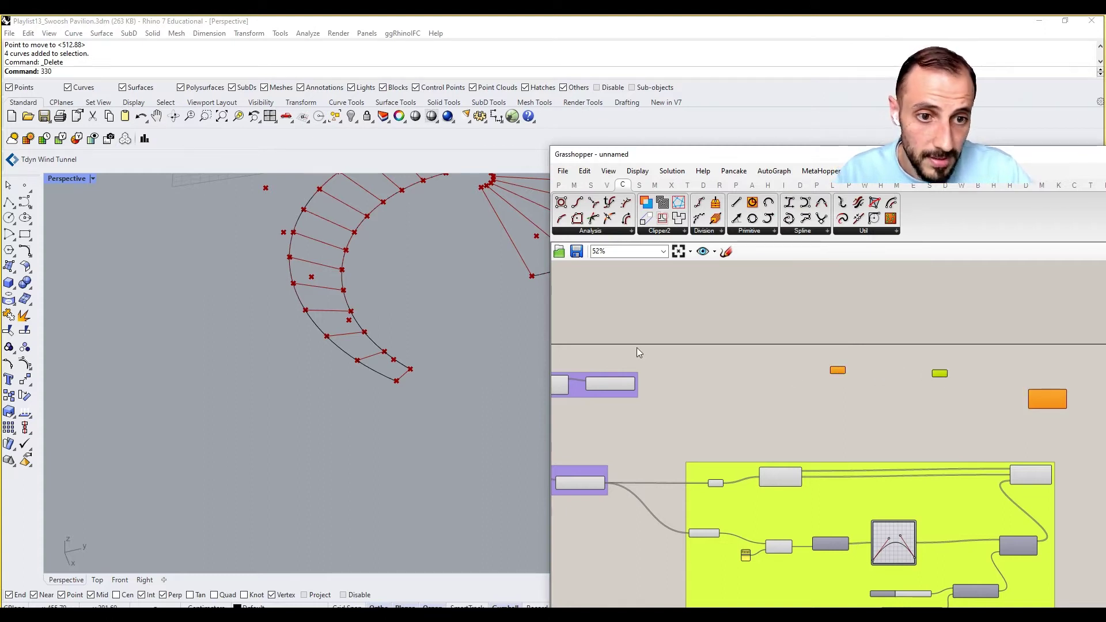
{"action": "scroll", "coordinate": [635, 355], "scroll_direction": "up", "scroll_amount": 3}
{"action": "left_click", "coordinate": [638, 397]}
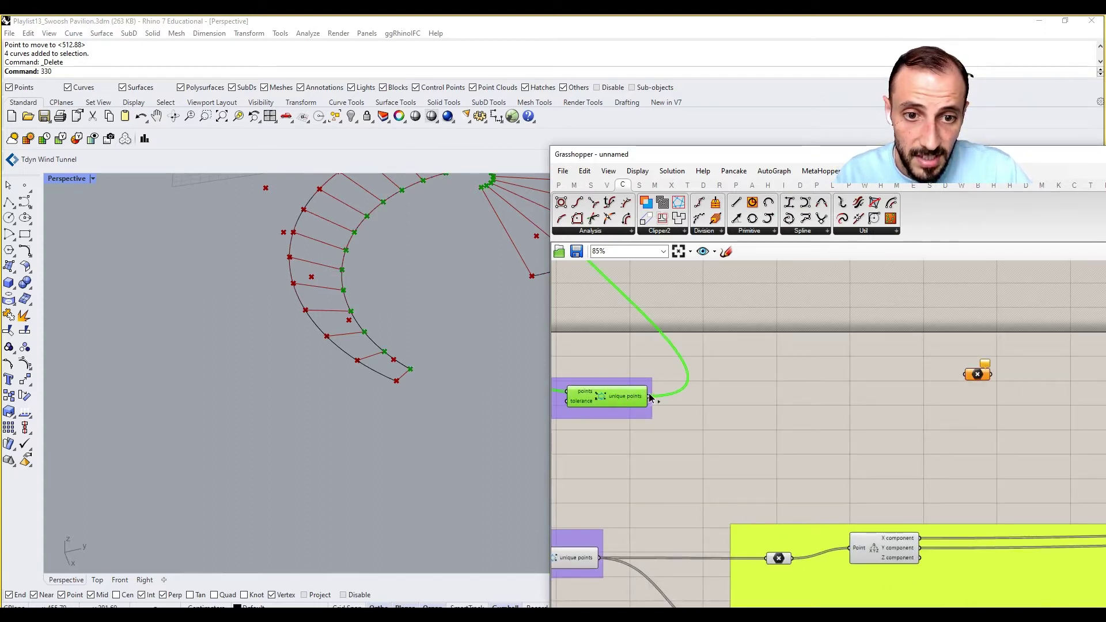
{"action": "left_click_drag", "start_coordinate": [661, 396], "coordinate": [963, 375]}
{"action": "right_click_drag", "start_coordinate": [963, 376], "coordinate": [716, 388]}
Step: Connect the second Point parameter in the chain to the Start input of the Arc SED component
{"action": "left_click_drag", "start_coordinate": [866, 394], "coordinate": [885, 389]}
{"action": "right_click_drag", "start_coordinate": [907, 389], "coordinate": [825, 380]}
{"action": "left_click_drag", "start_coordinate": [970, 418], "coordinate": [1028, 404]}
{"action": "left_click", "coordinate": [858, 390]}
{"action": "left_click_drag", "start_coordinate": [819, 377], "coordinate": [988, 399]}
{"action": "left_click_drag", "start_coordinate": [1022, 409], "coordinate": [1042, 398]}
{"action": "left_click", "coordinate": [983, 479]}
Step: Connect the Construct Point output to the Arc SED component's End input and align the component with the Point parameter
{"action": "right_click_drag", "start_coordinate": [966, 550], "coordinate": [835, 528]}
{"action": "left_click_drag", "start_coordinate": [837, 531], "coordinate": [871, 375]}
{"action": "right_click_drag", "start_coordinate": [495, 388], "coordinate": [410, 442]}
{"action": "scroll", "coordinate": [408, 366], "scroll_direction": "up", "scroll_amount": 5}
{"action": "scroll", "coordinate": [398, 361], "scroll_direction": "up", "scroll_amount": 5}
{"action": "scroll", "coordinate": [410, 438], "scroll_direction": "down", "scroll_amount": 3}
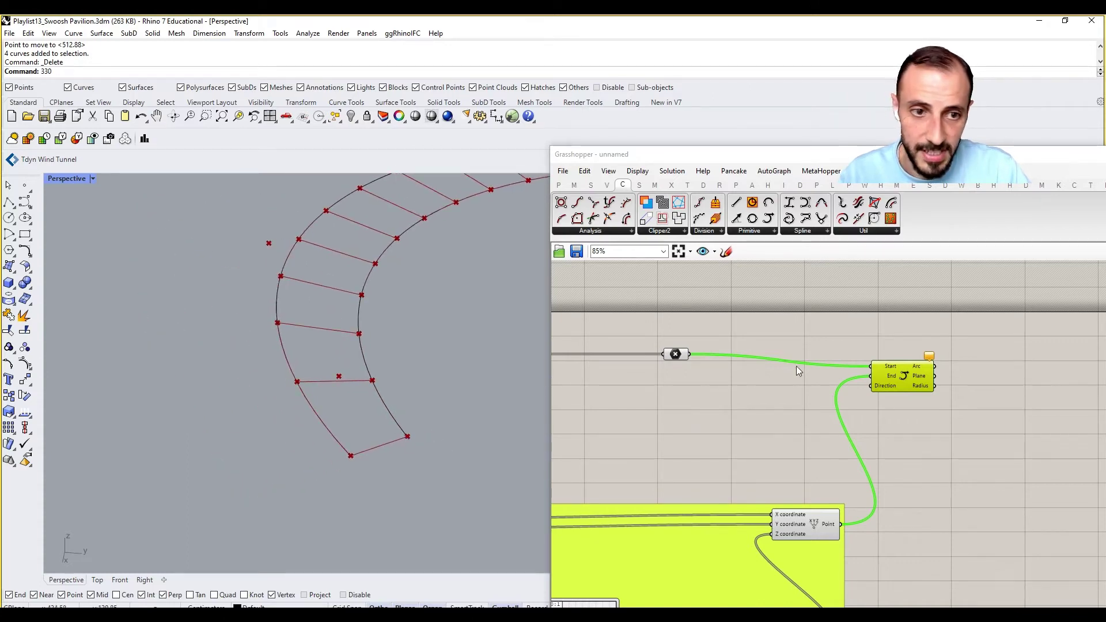
{"action": "left_click_drag", "start_coordinate": [905, 370], "coordinate": [930, 358]}
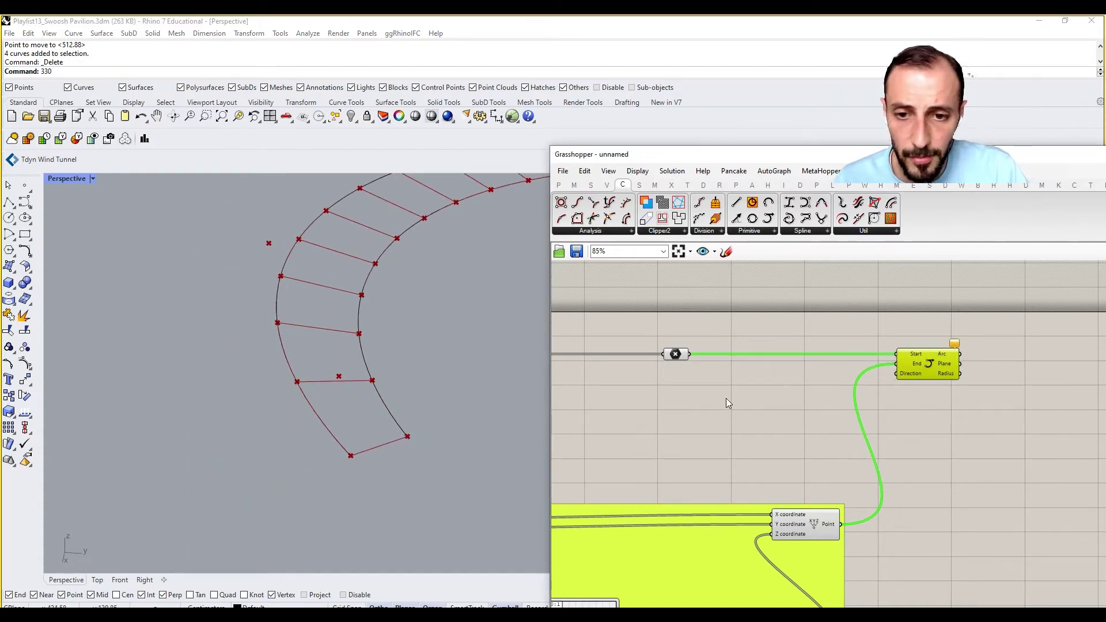
Step: Examine the first Point parameter's points against the separate inner spiral curve segments in the Rhino viewport
{"action": "right_click_drag", "start_coordinate": [726, 399], "coordinate": [854, 407]}
{"action": "scroll", "coordinate": [790, 414], "scroll_direction": "down", "scroll_amount": 4}
{"action": "scroll", "coordinate": [742, 399], "scroll_direction": "up", "scroll_amount": 3}
{"action": "left_click", "coordinate": [777, 385]}
{"action": "left_click", "coordinate": [693, 403]}
{"action": "left_click", "coordinate": [391, 411]}
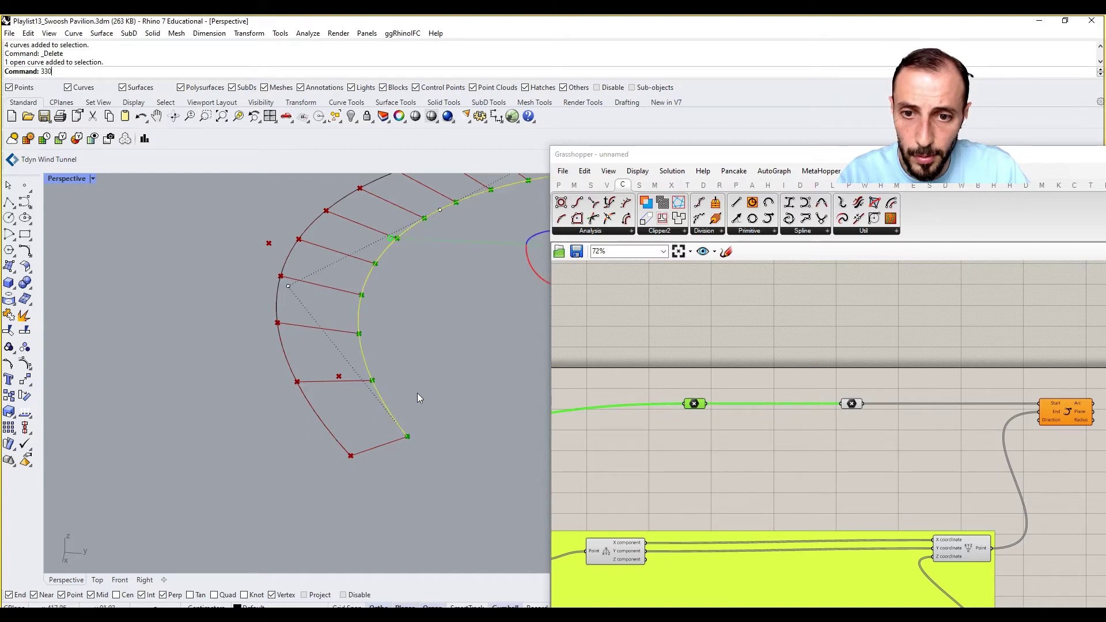
{"action": "scroll", "coordinate": [398, 397], "scroll_direction": "down", "scroll_amount": 4}
{"action": "right_click_drag", "start_coordinate": [394, 401], "coordinate": [445, 306]}
{"action": "left_click", "coordinate": [468, 290]}
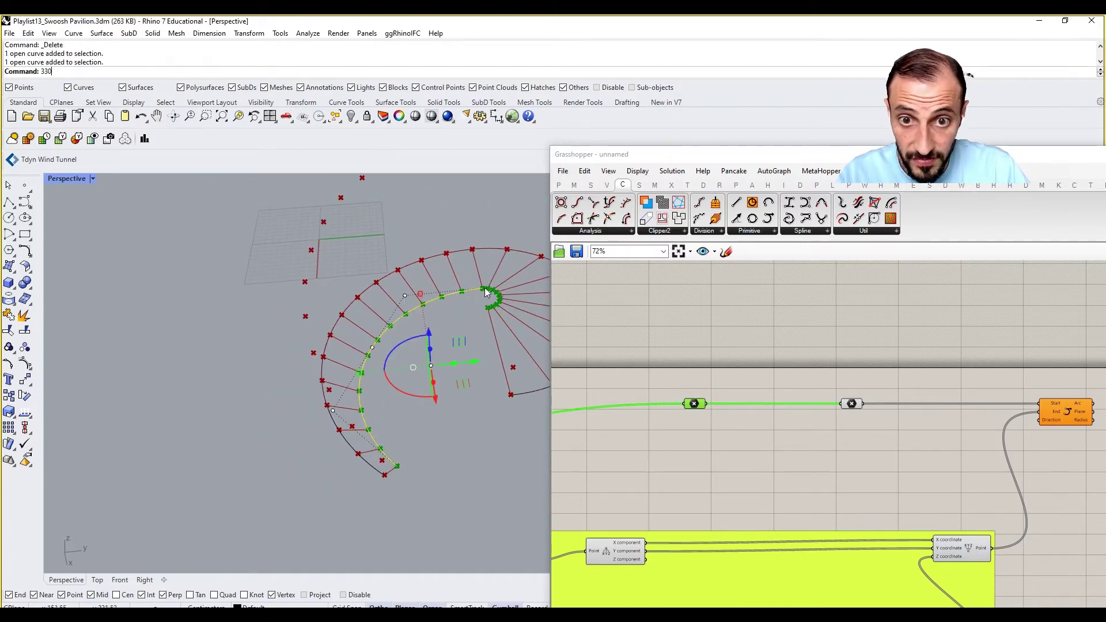
{"action": "left_click", "coordinate": [489, 289]}
Step: Copy the upper division group's Curve parameter and place the copy above the two Point parameters
{"action": "left_click", "coordinate": [982, 400]}
{"action": "right_click_drag", "start_coordinate": [696, 361], "coordinate": [1105, 401]}
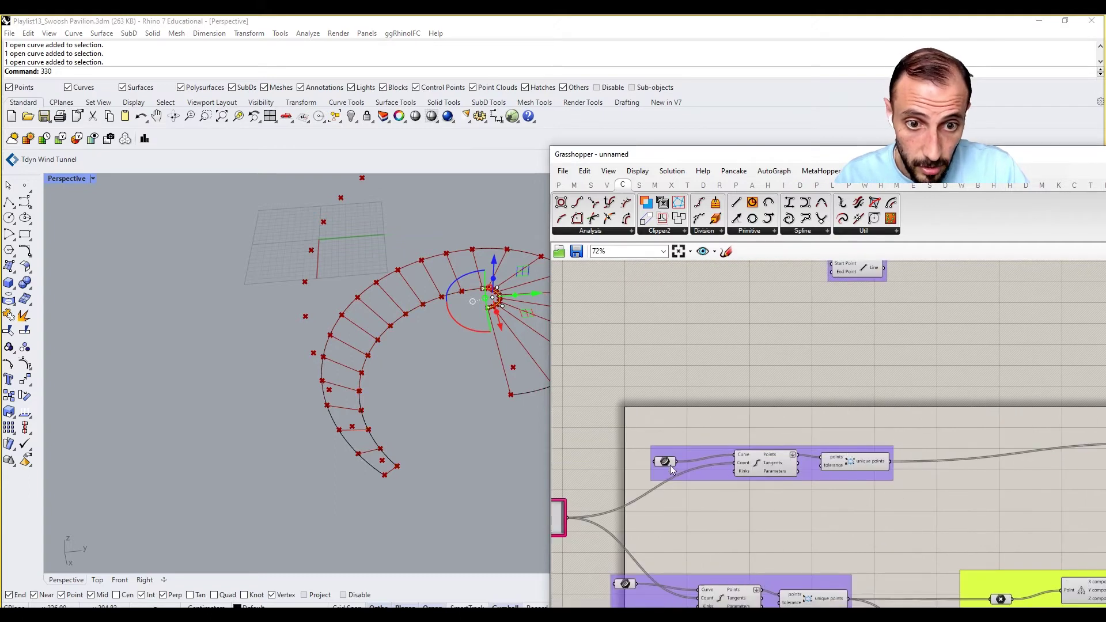
{"action": "key", "text": "ctrl+c"}
{"action": "key", "text": "ctrl+v"}
{"action": "left_click_drag", "start_coordinate": [770, 464], "coordinate": [1092, 399]}
{"action": "right_click_drag", "start_coordinate": [1091, 399], "coordinate": [800, 426]}
{"action": "left_click_drag", "start_coordinate": [902, 423], "coordinate": [959, 415]}
{"action": "left_click", "coordinate": [959, 419]}
{"action": "right_click_drag", "start_coordinate": [958, 419], "coordinate": [855, 426]}
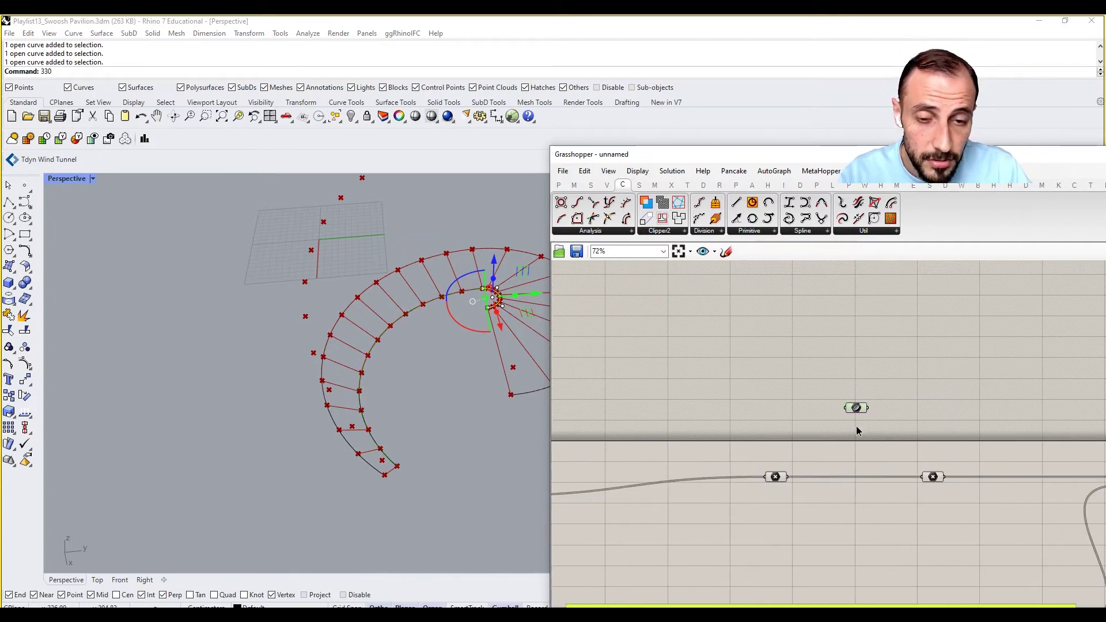
Step: Add a Perp Frame component beside the copied Curve parameter
{"action": "right_click_drag", "start_coordinate": [505, 495], "coordinate": [387, 476]}
{"action": "scroll", "coordinate": [382, 445], "scroll_direction": "up", "scroll_amount": 4}
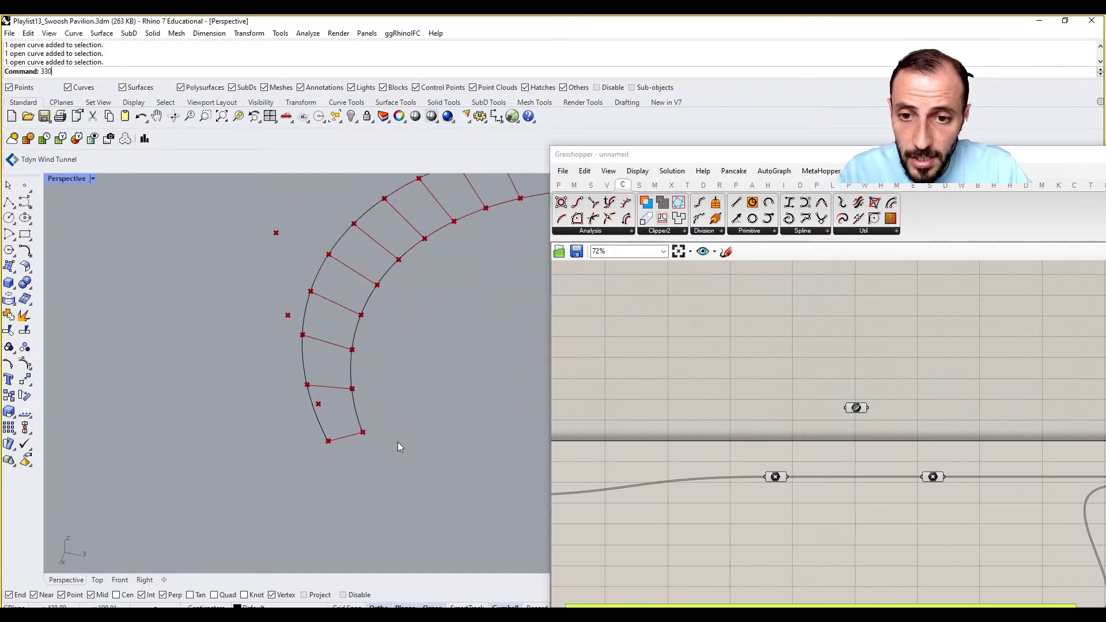
{"action": "double_click", "coordinate": [921, 421]}
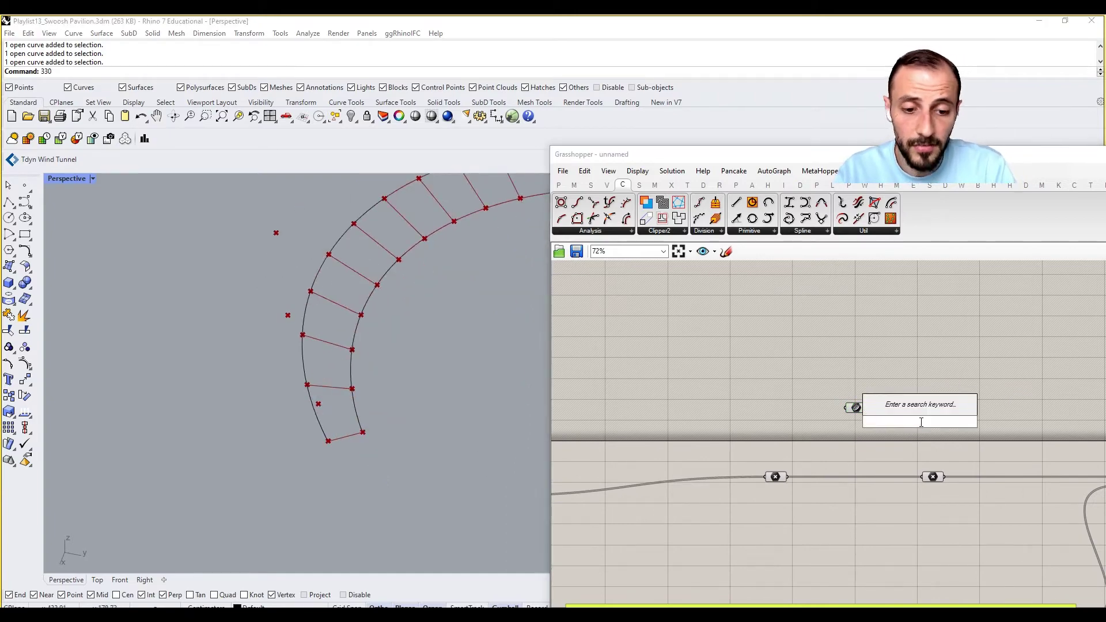
{"action": "key", "text": "Escape"}
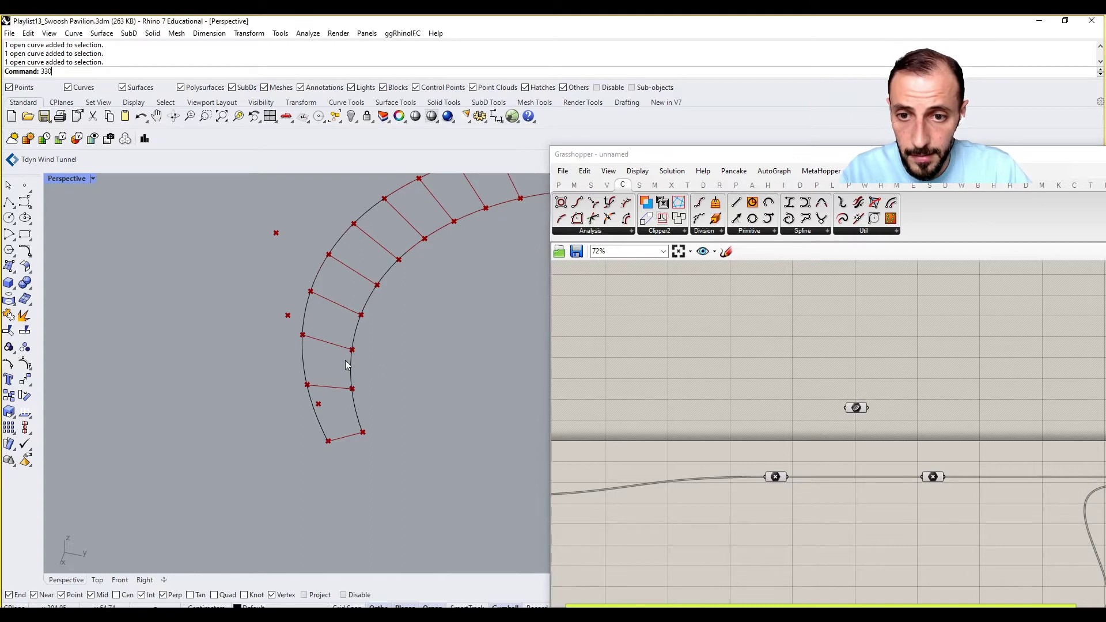
{"action": "left_click", "coordinate": [352, 364]}
{"action": "double_click", "coordinate": [916, 392]}
{"action": "type", "text": "oer"}
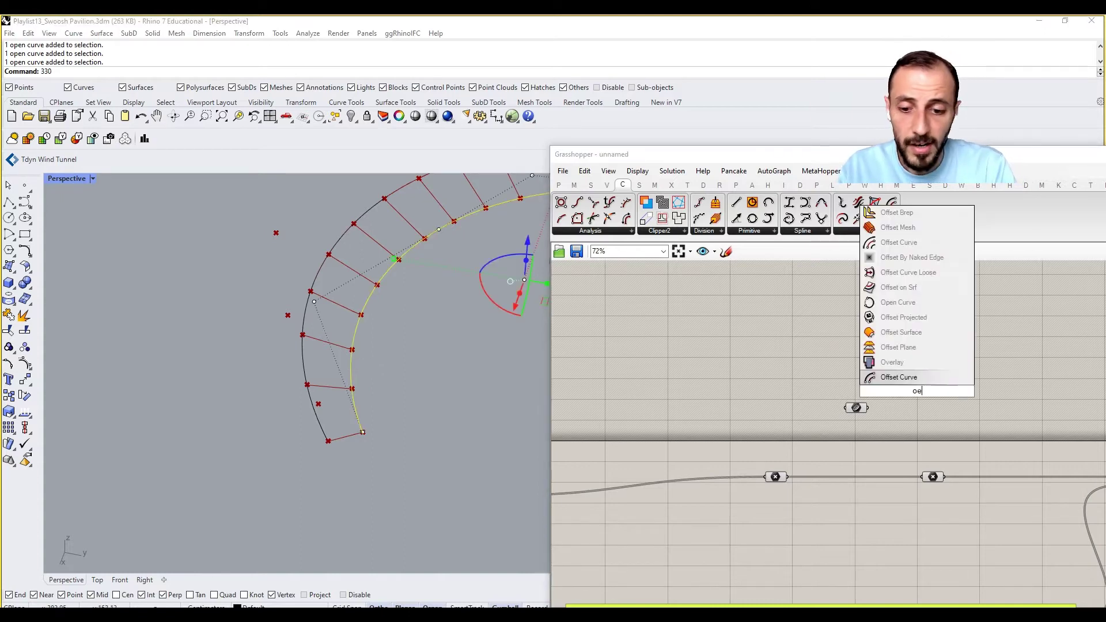
{"action": "key", "text": "BackSpace"}
{"action": "key", "text": "BackSpace"}
{"action": "key", "text": "BackSpace"}
{"action": "type", "text": "per"}
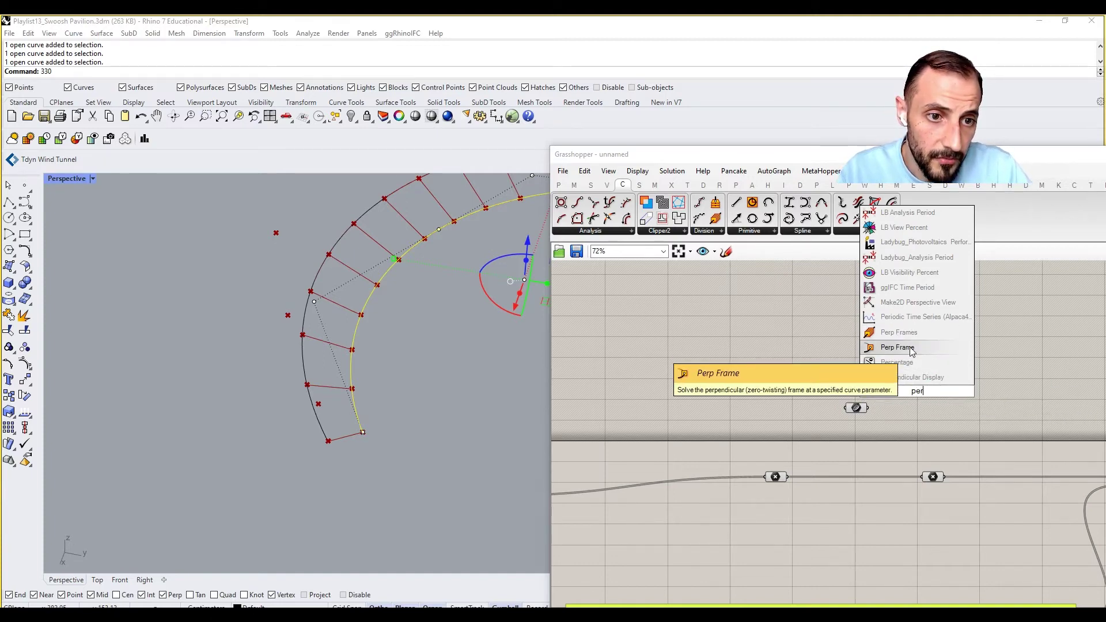
{"action": "left_click", "coordinate": [898, 347]}
{"action": "scroll", "coordinate": [910, 398], "scroll_direction": "up", "scroll_amount": 3}
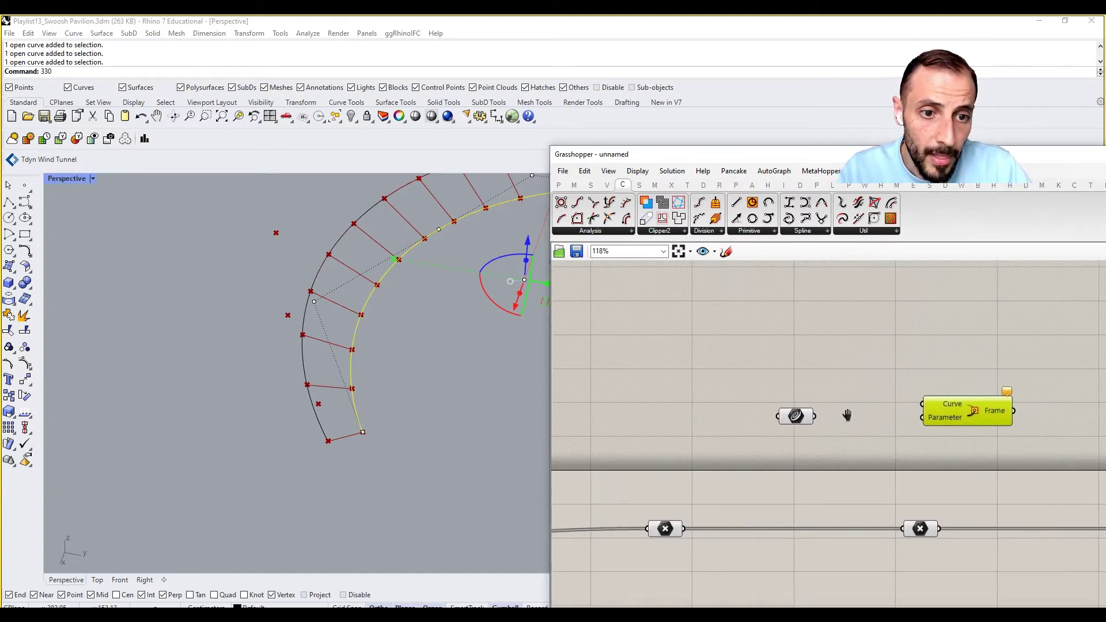
Step: Add a Join Curves component between the copied Curve parameter and Perp Frame, and connect the Curve parameter to its Curves input
{"action": "left_click", "coordinate": [779, 411]}
{"action": "mouse_move", "coordinate": [390, 408]}
{"action": "right_mouse_down", "text": "shift"}
{"action": "mouse_move", "coordinate": [315, 407]}
{"action": "mouse_move", "coordinate": [398, 397]}
{"action": "right_mouse_up", "text": "shift"}
{"action": "left_click", "coordinate": [322, 414]}
{"action": "scroll", "coordinate": [326, 417], "scroll_direction": "down", "scroll_amount": 4}
{"action": "double_click", "coordinate": [812, 383]}
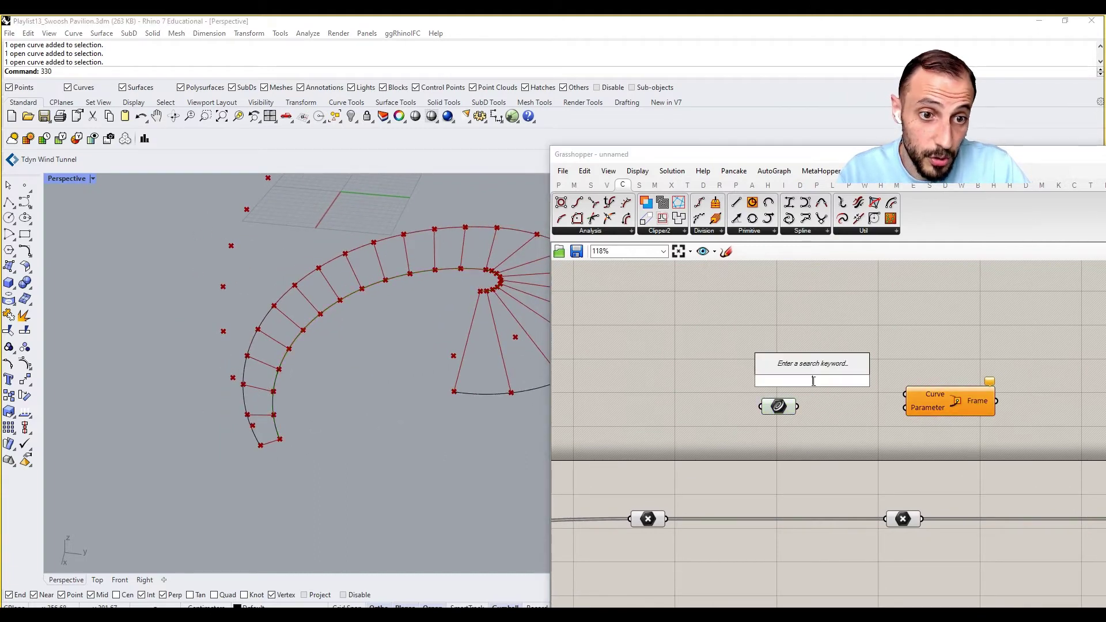
{"action": "type", "text": "join"}
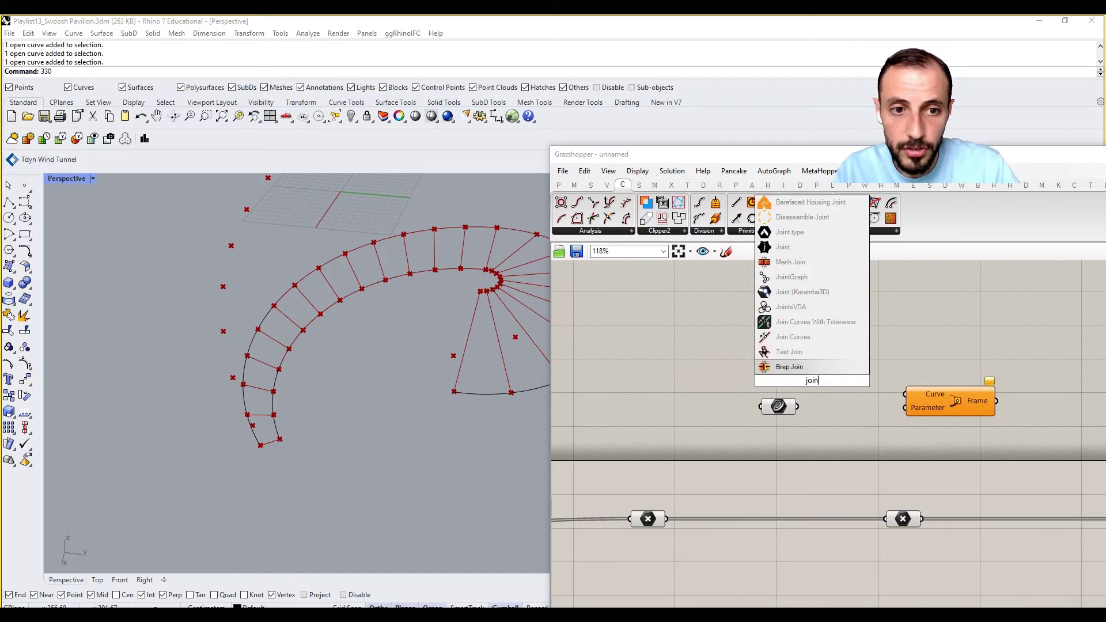
{"action": "left_click", "coordinate": [806, 336]}
{"action": "left_click_drag", "start_coordinate": [778, 406], "coordinate": [770, 374]}
{"action": "left_click_drag", "start_coordinate": [830, 391], "coordinate": [832, 409]}
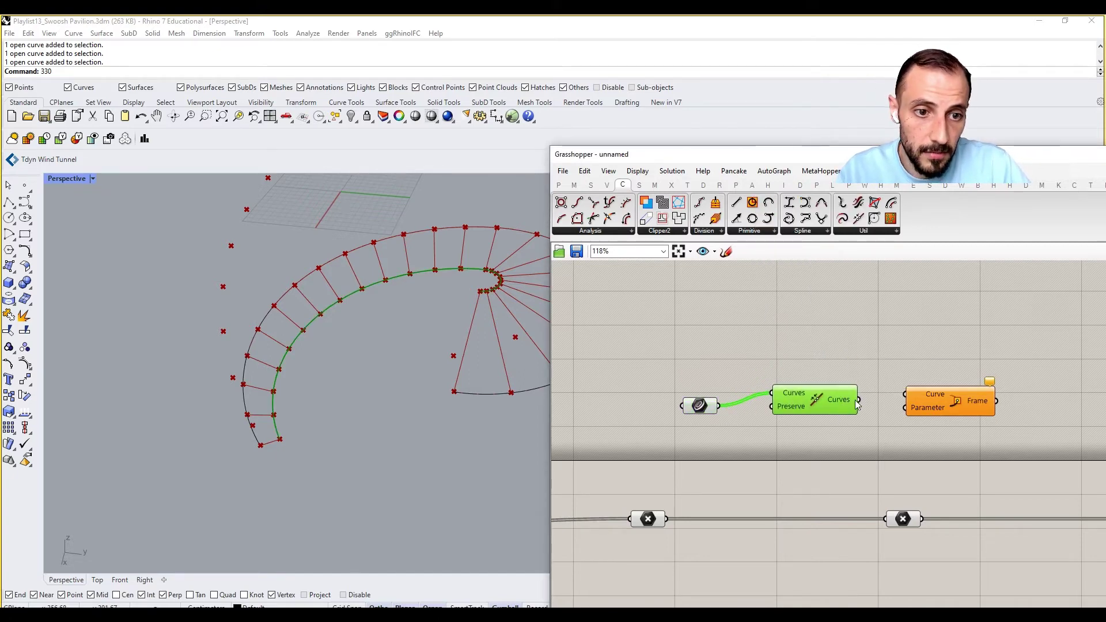
Step: Move the Curve parameter and Join Curves up together and connect the joined Curves output to Perp Frame's Curve input
{"action": "left_click_drag", "start_coordinate": [867, 370], "coordinate": [707, 435]}
{"action": "left_click_drag", "start_coordinate": [795, 403], "coordinate": [783, 343]}
{"action": "left_click", "coordinate": [845, 379]}
{"action": "left_click_drag", "start_coordinate": [933, 406], "coordinate": [1021, 386]}
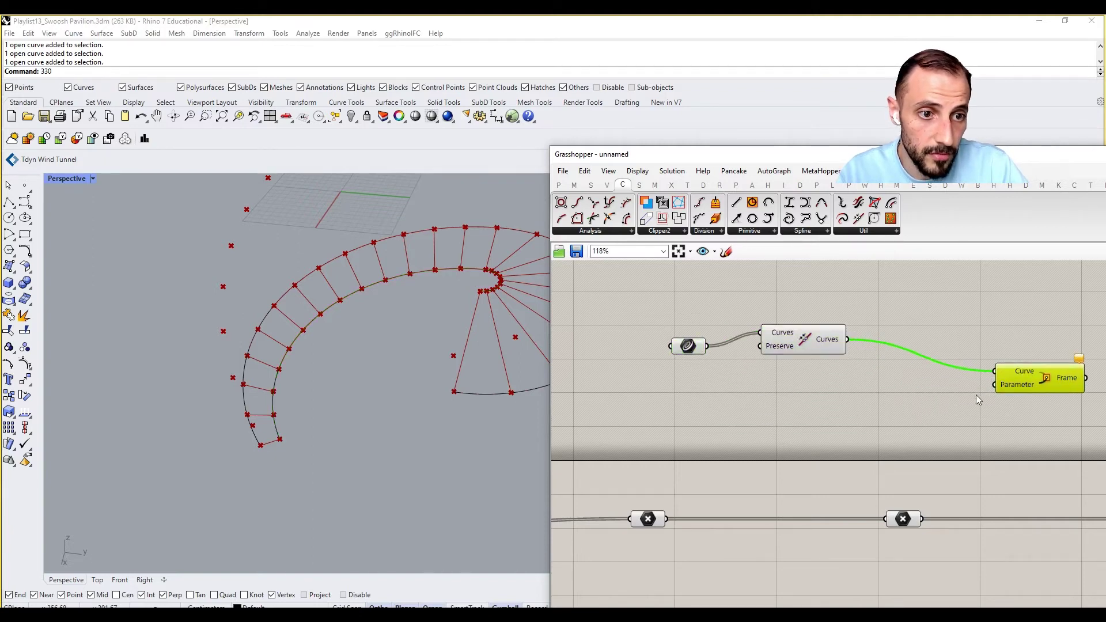
Step: Add a Curve Closest Point component below Join Curves
{"action": "right_click_drag", "start_coordinate": [975, 395], "coordinate": [921, 398]}
{"action": "left_click", "coordinate": [824, 402]}
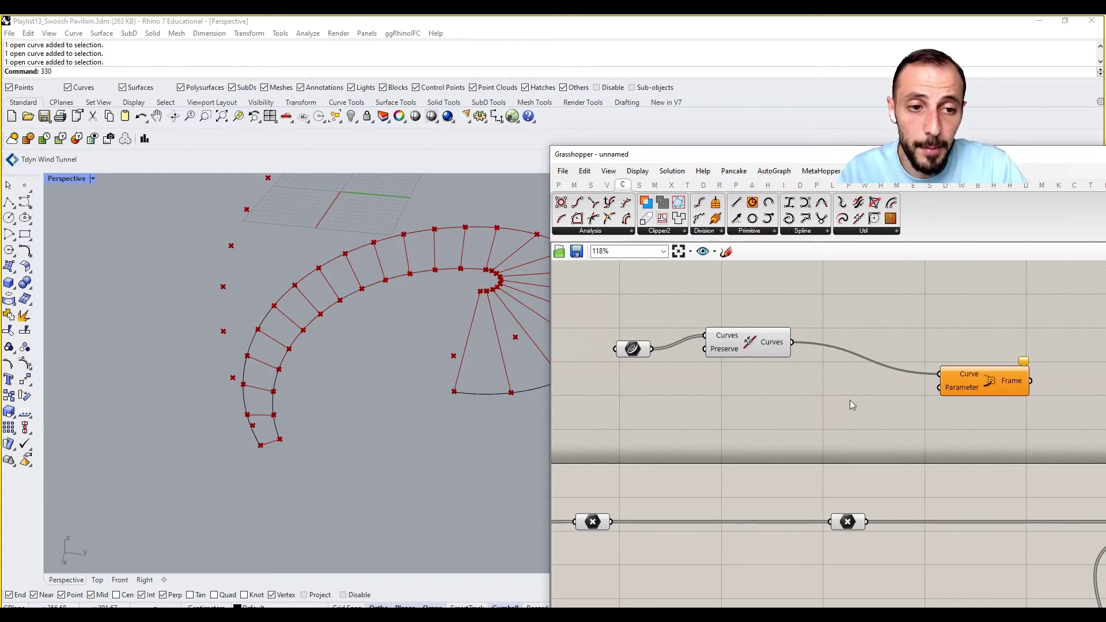
{"action": "double_click", "coordinate": [796, 405]}
{"action": "type", "text": "clos"}
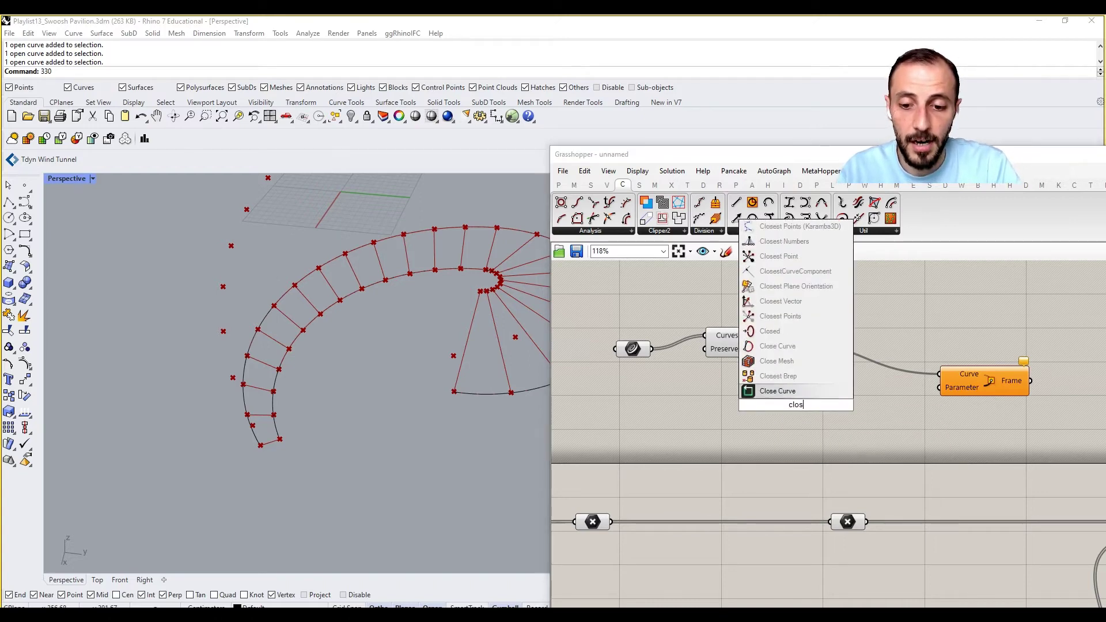
{"action": "type", "text": "es"}
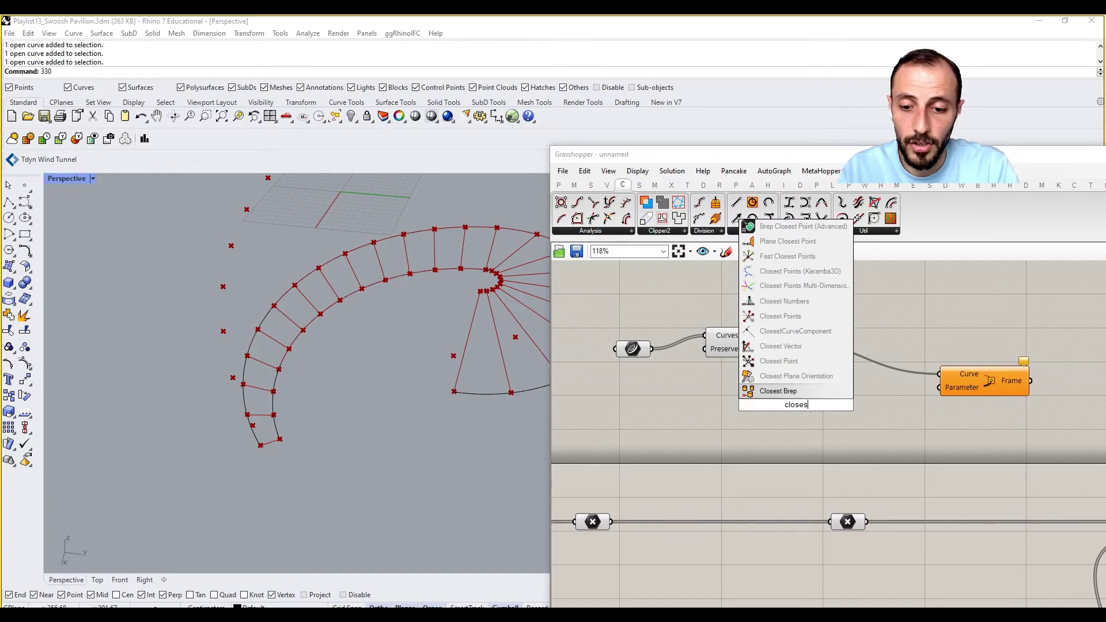
{"action": "type", "text": "curve"}
{"action": "left_click", "coordinate": [788, 376]}
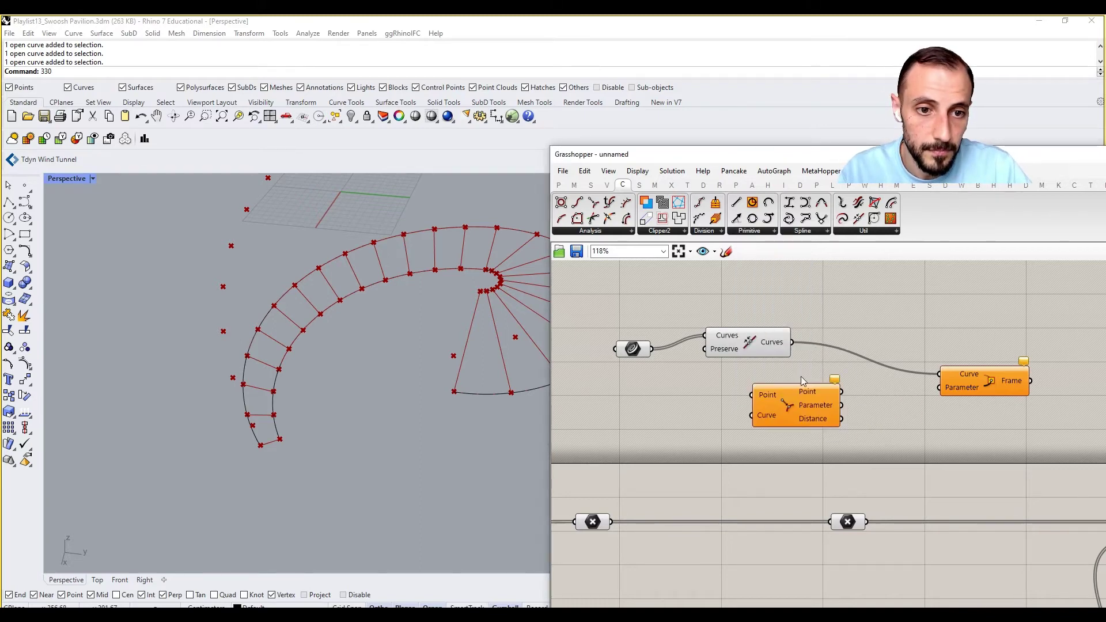
Step: Connect the joined curve and the second Point parameter to Curve Closest Point's Curve and Point inputs, and shift Perp Frame away to make room
{"action": "scroll", "coordinate": [800, 369], "scroll_direction": "up", "scroll_amount": 2}
{"action": "left_click_drag", "start_coordinate": [772, 387], "coordinate": [873, 452]}
{"action": "left_click_drag", "start_coordinate": [881, 548], "coordinate": [817, 416]}
{"action": "right_click_drag", "start_coordinate": [927, 437], "coordinate": [880, 450]}
{"action": "left_click", "coordinate": [889, 445]}
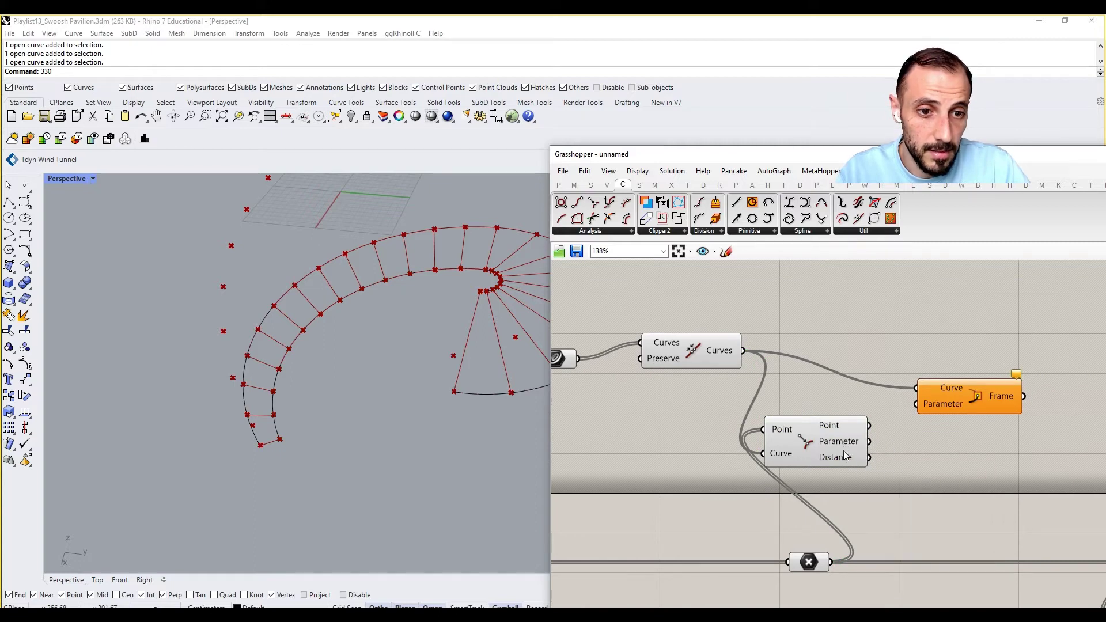
{"action": "left_click", "coordinate": [829, 443]}
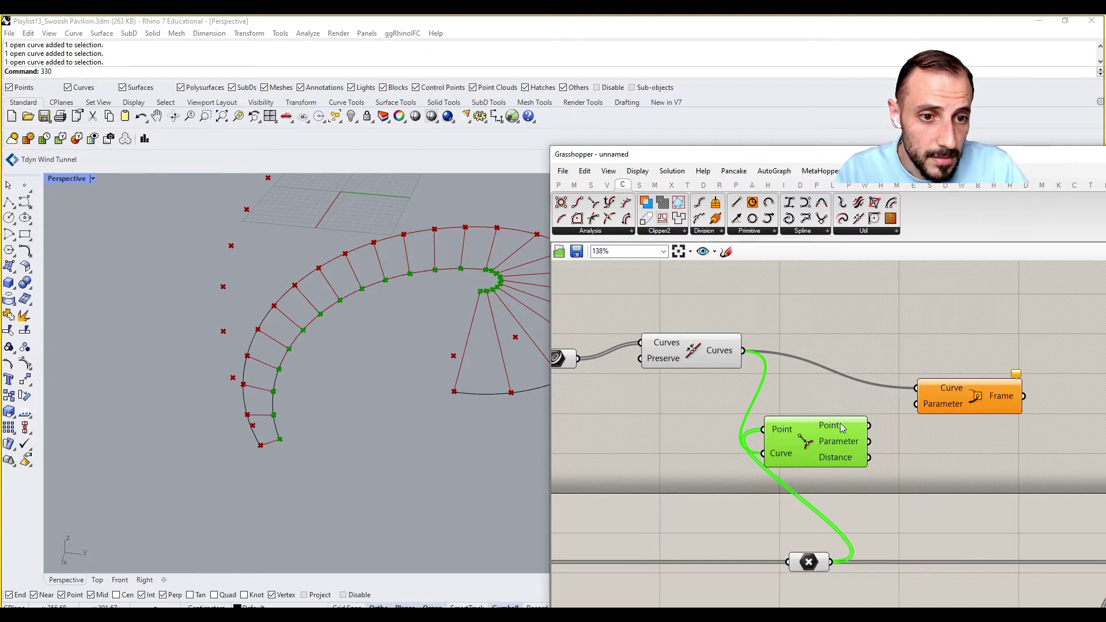
{"action": "right_click_drag", "start_coordinate": [922, 419], "coordinate": [889, 426]}
{"action": "left_click_drag", "start_coordinate": [924, 407], "coordinate": [955, 391]}
{"action": "left_click", "coordinate": [853, 418]}
{"action": "left_click", "coordinate": [785, 448]}
{"action": "left_click", "coordinate": [873, 461]}
{"action": "double_click", "coordinate": [872, 460]}
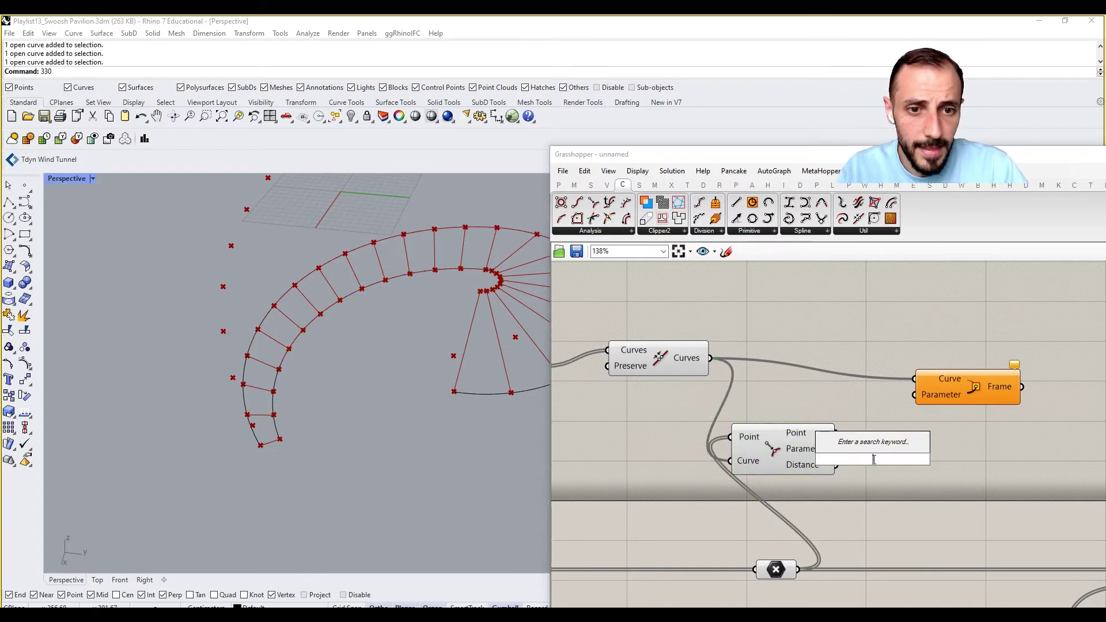
{"action": "type", "text": "evalua"}
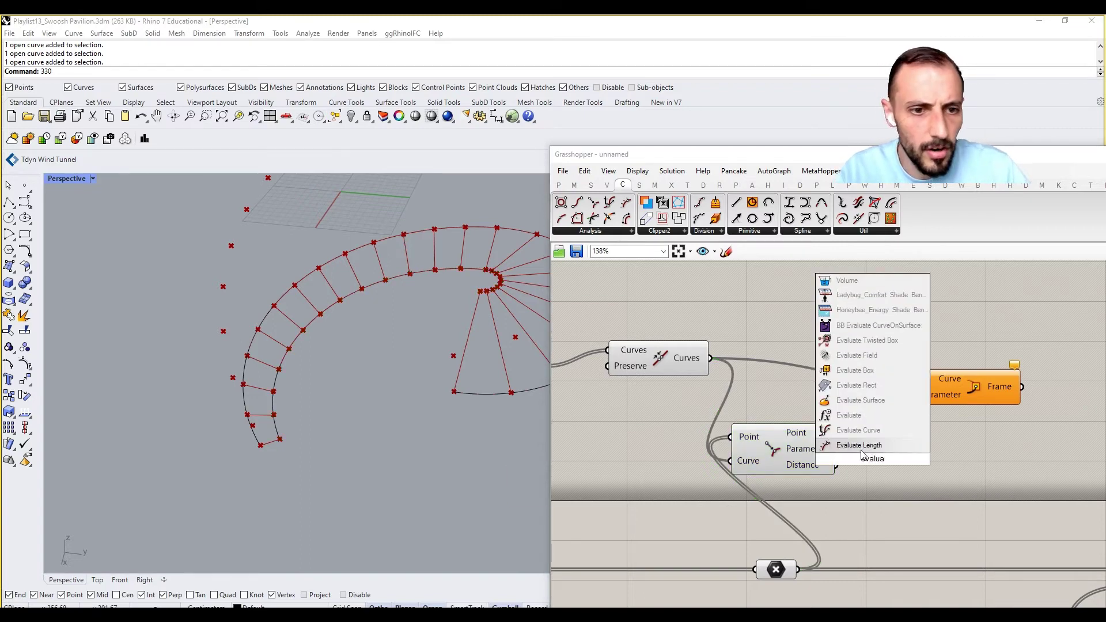
{"action": "left_click", "coordinate": [866, 430]}
{"action": "left_click_drag", "start_coordinate": [860, 460], "coordinate": [918, 465]}
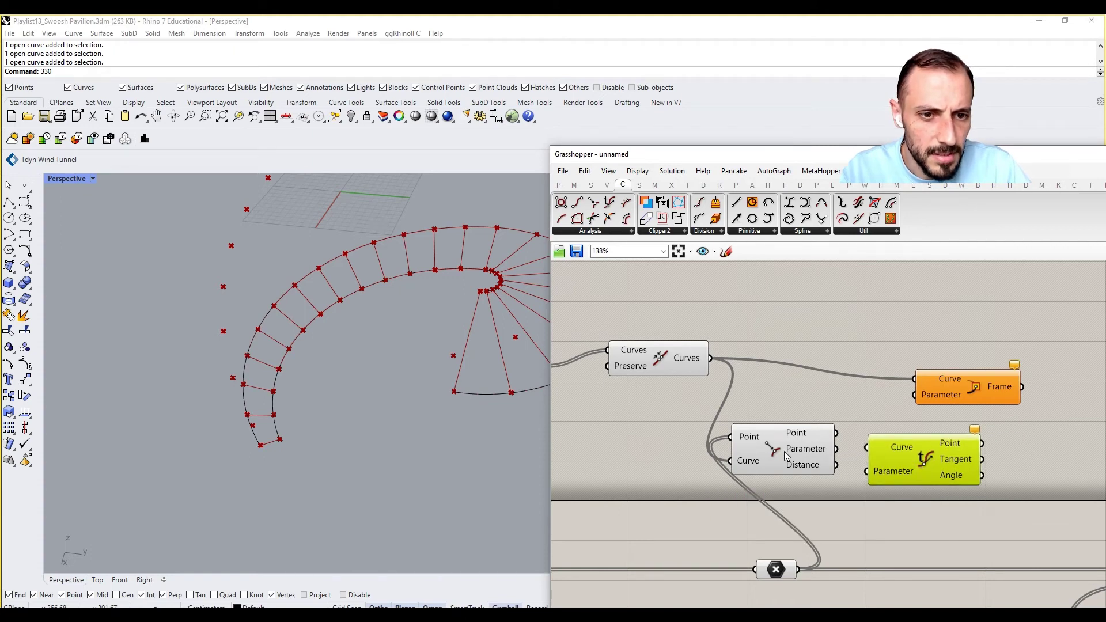
{"action": "left_click", "coordinate": [750, 466]}
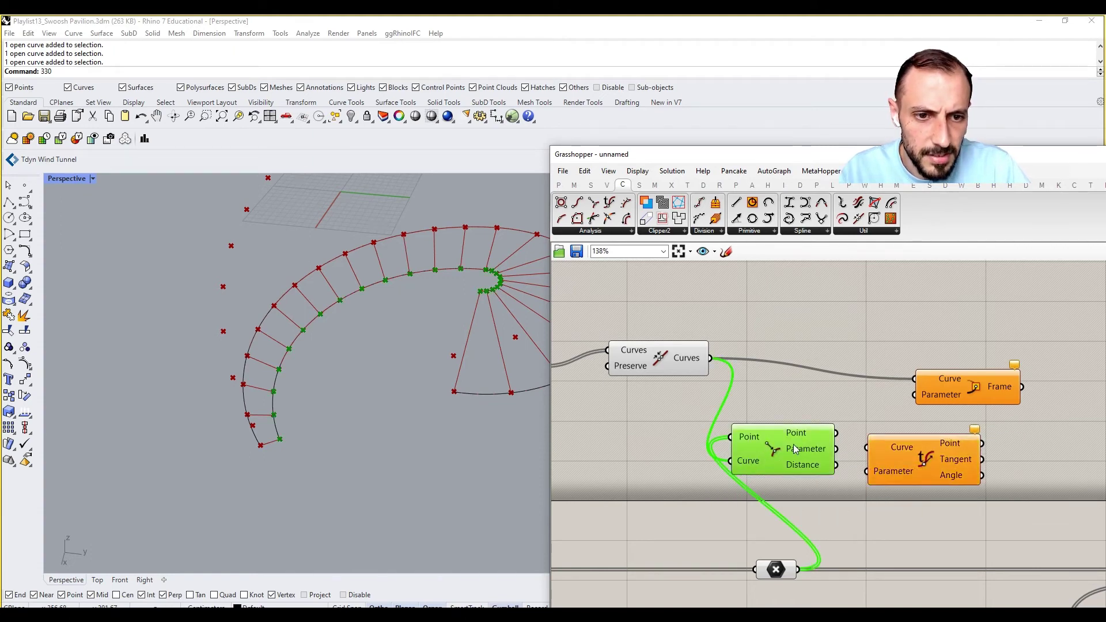
{"action": "left_click", "coordinate": [895, 456]}
{"action": "key", "text": "Delete"}
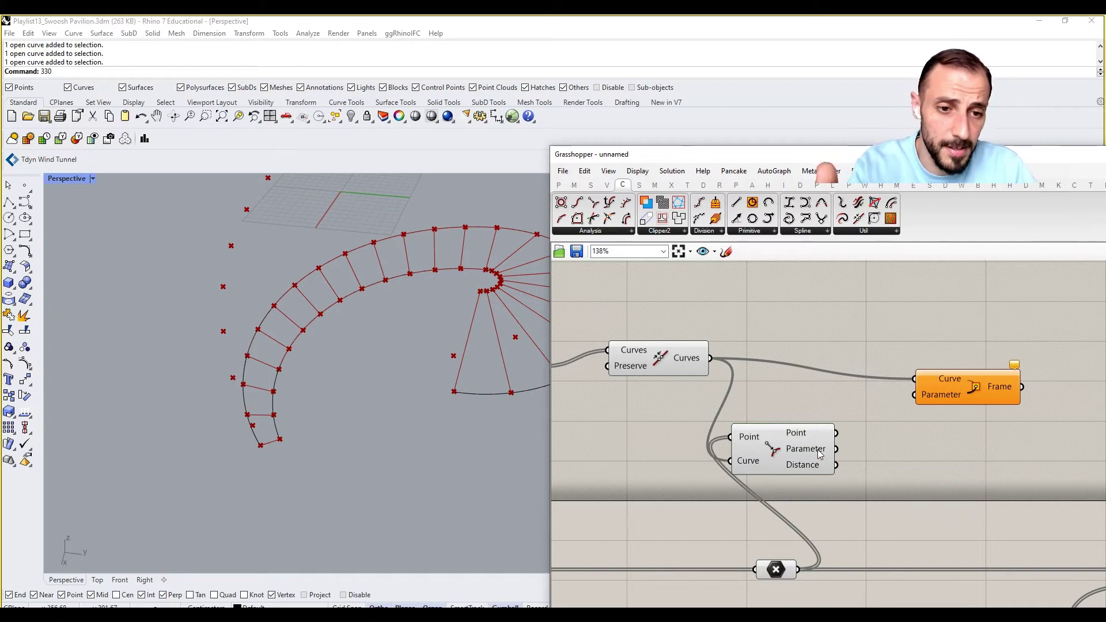
Step: Connect Curve Closest Point's Parameter output to Perp Frame's Parameter input and check the frames along the inner spiral
{"action": "mouse_move", "coordinate": [827, 452]}
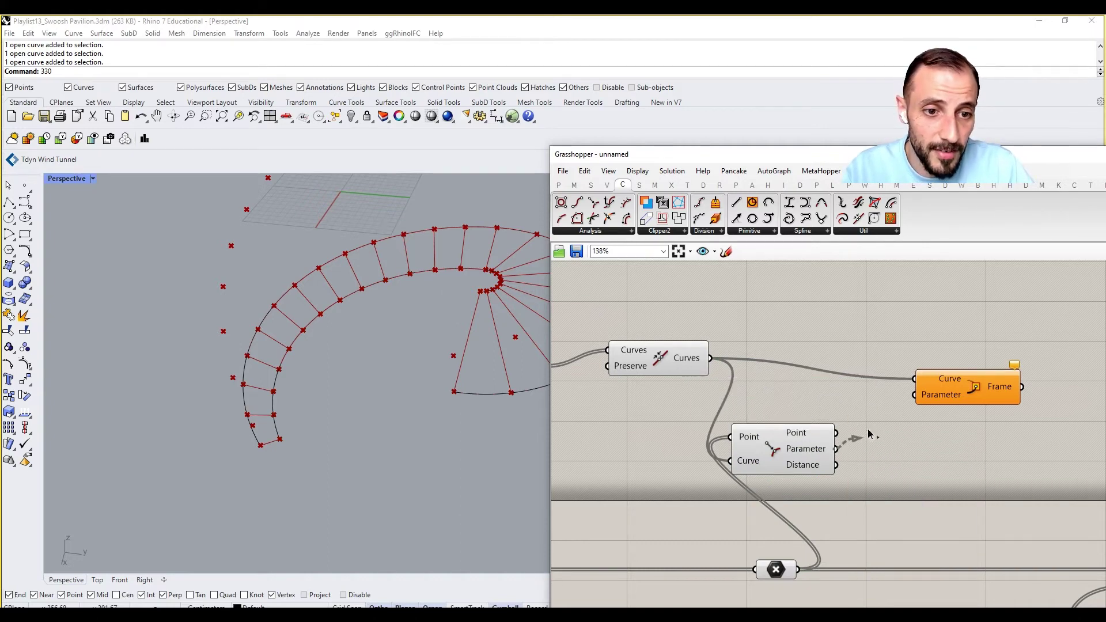
{"action": "left_click_drag", "start_coordinate": [890, 418], "coordinate": [914, 394]}
{"action": "scroll", "coordinate": [284, 383], "scroll_direction": "up", "scroll_amount": 10}
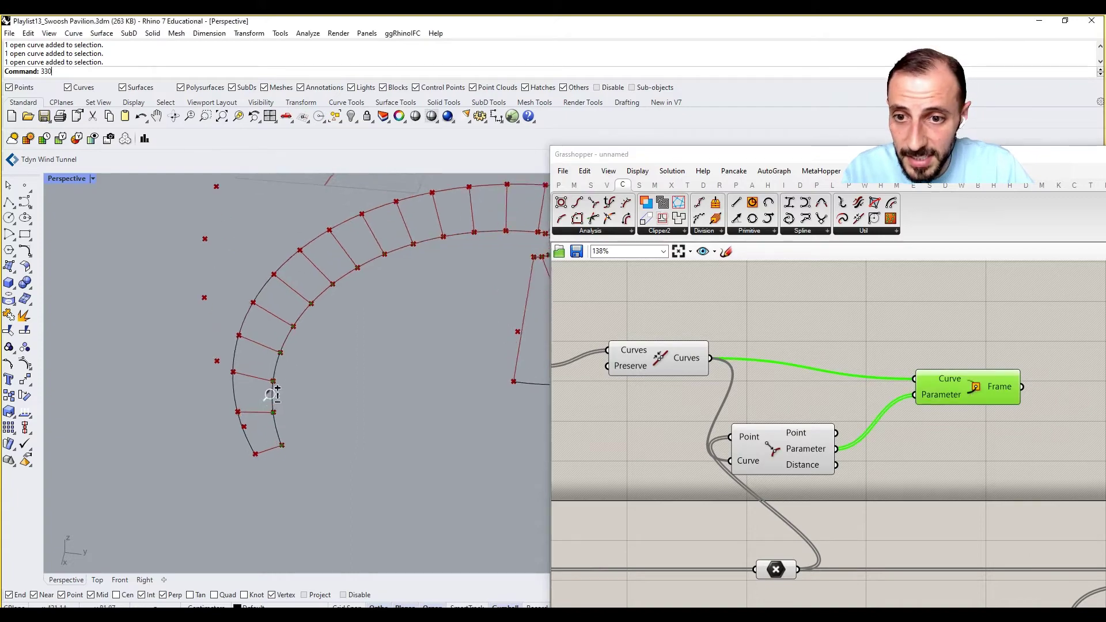
{"action": "scroll", "coordinate": [288, 474], "scroll_direction": "down", "scroll_amount": 10}
{"action": "scroll", "coordinate": [354, 344], "scroll_direction": "up", "scroll_amount": 8}
{"action": "scroll", "coordinate": [346, 331], "scroll_direction": "down", "scroll_amount": 5}
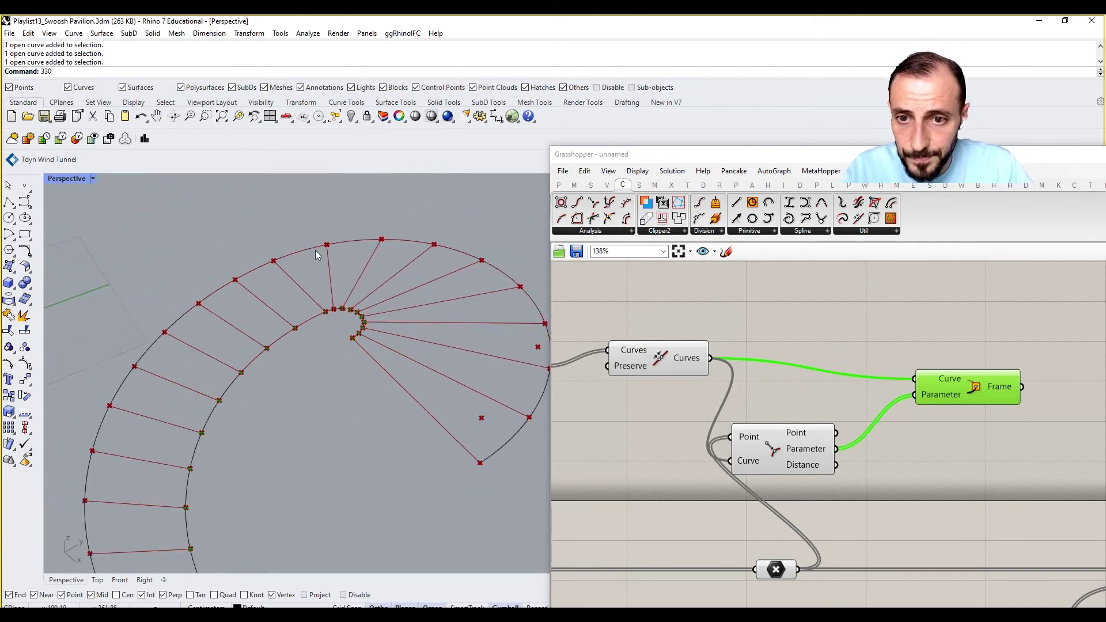
Step: Set the preview plane size to 5 and inspect the frames on the inner spiral up close
{"action": "left_click", "coordinate": [608, 171]}
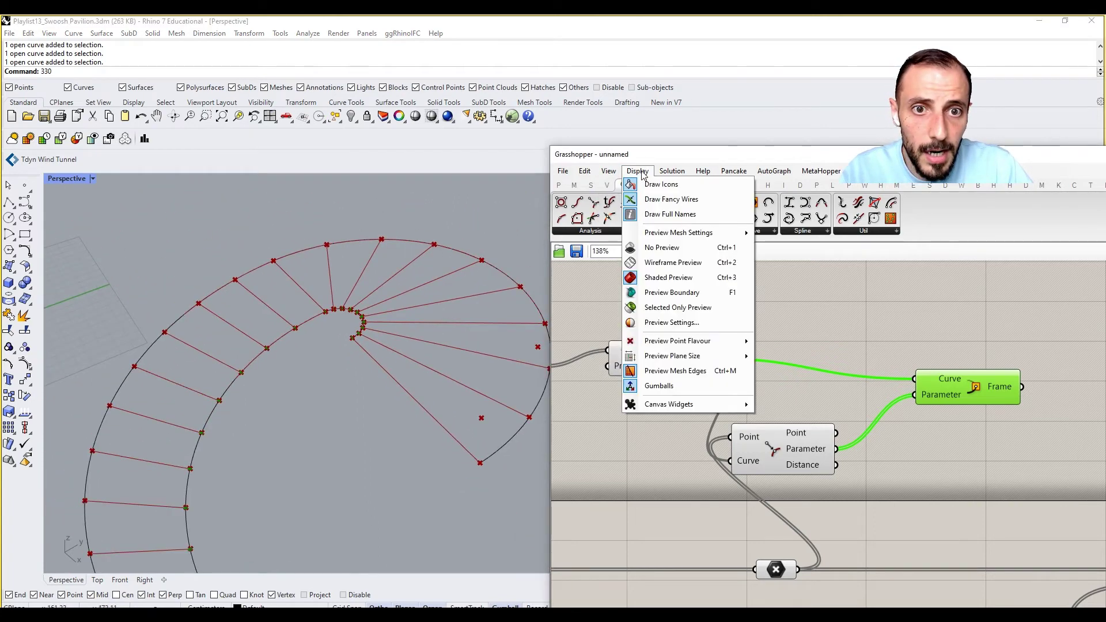
{"action": "mouse_move", "coordinate": [685, 356]}
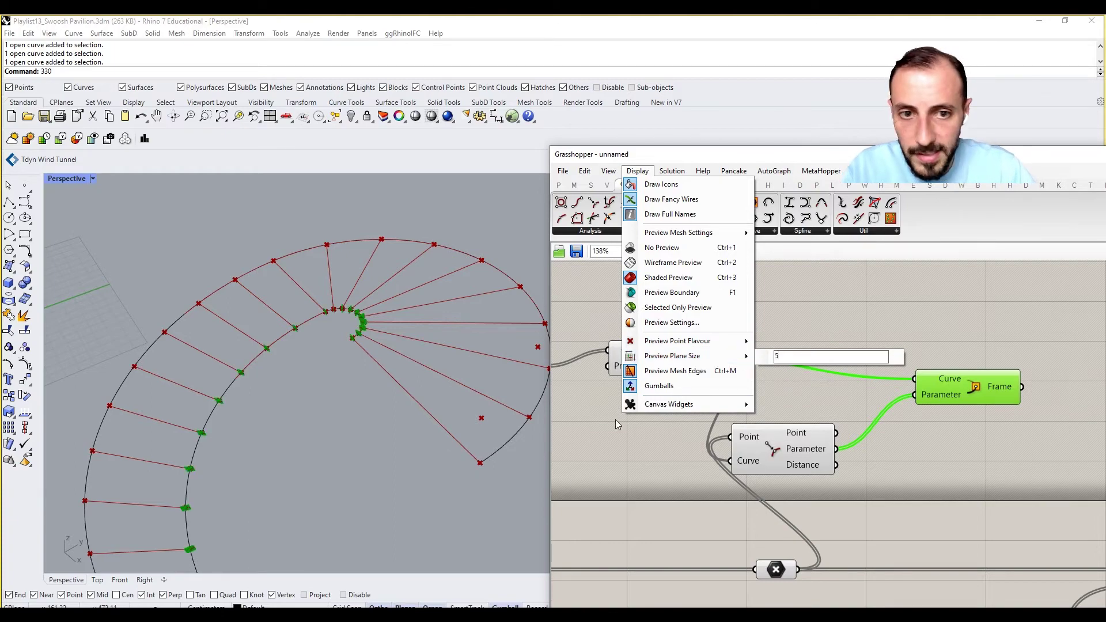
{"action": "left_click", "coordinate": [676, 536]}
{"action": "right_click_drag", "start_coordinate": [327, 445], "coordinate": [202, 328], "text": "shift"}
{"action": "scroll", "coordinate": [277, 418], "scroll_direction": "up", "scroll_amount": 10}
Step: Add a Deconstruct Plane component beside Perp Frame and connect the Frame output to its Plane input
{"action": "left_click", "coordinate": [921, 379]}
{"action": "scroll", "coordinate": [869, 388], "scroll_direction": "down", "scroll_amount": 3}
{"action": "scroll", "coordinate": [899, 382], "scroll_direction": "up", "scroll_amount": 3}
{"action": "scroll", "coordinate": [920, 392], "scroll_direction": "down", "scroll_amount": 4}
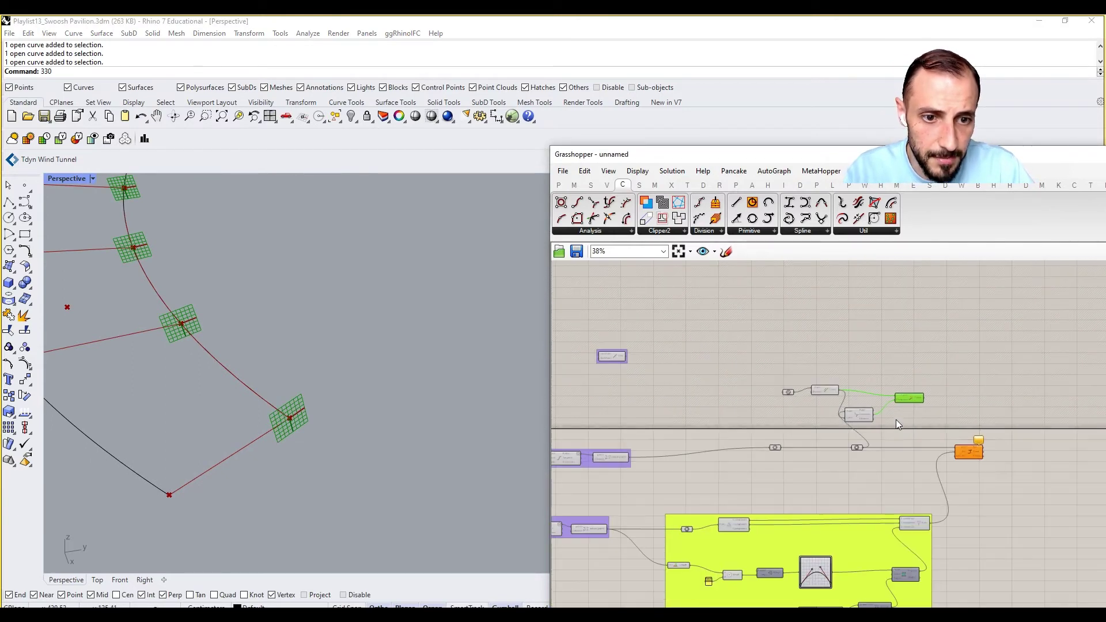
{"action": "scroll", "coordinate": [910, 412], "scroll_direction": "up", "scroll_amount": 2}
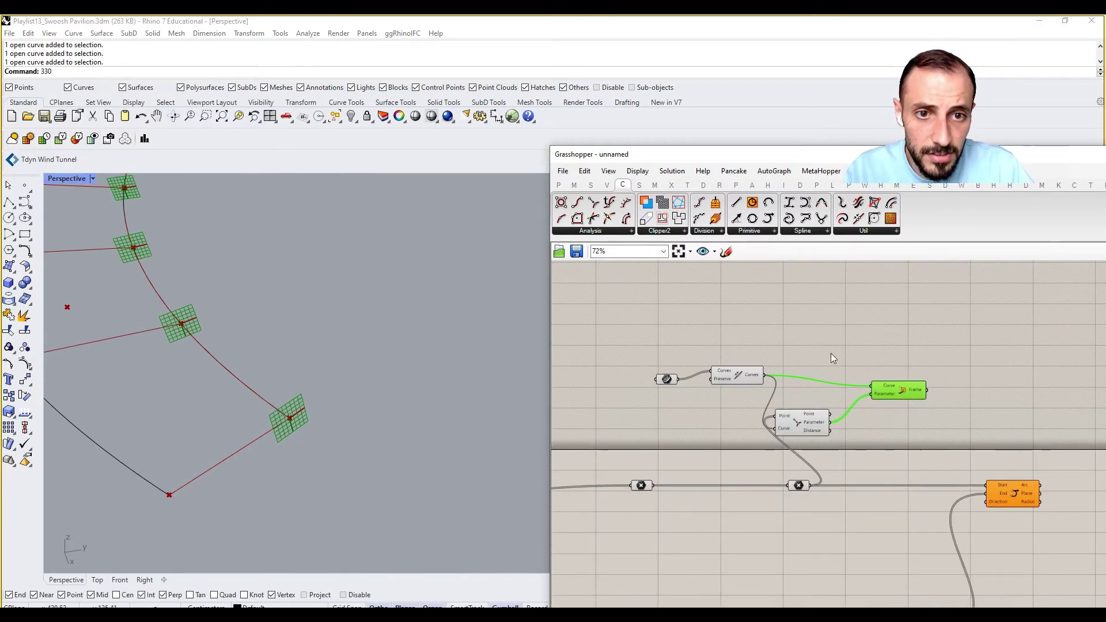
{"action": "left_click", "coordinate": [606, 185]}
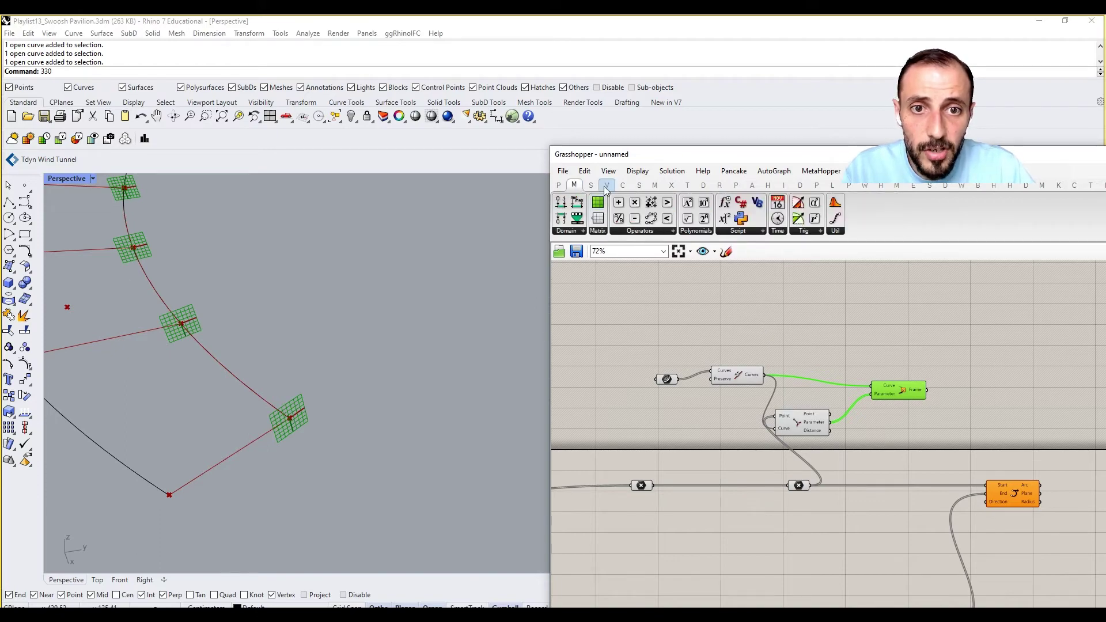
{"action": "left_click", "coordinate": [634, 230]}
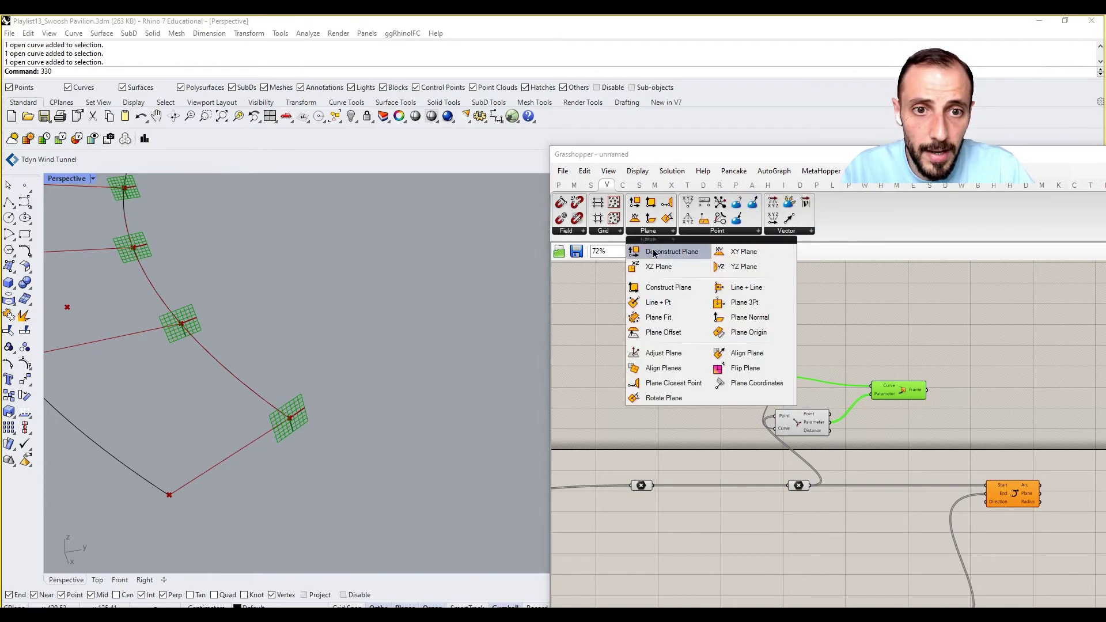
{"action": "left_click", "coordinate": [663, 250]}
{"action": "left_click", "coordinate": [975, 384]}
{"action": "scroll", "coordinate": [932, 388], "scroll_direction": "up", "scroll_amount": 3}
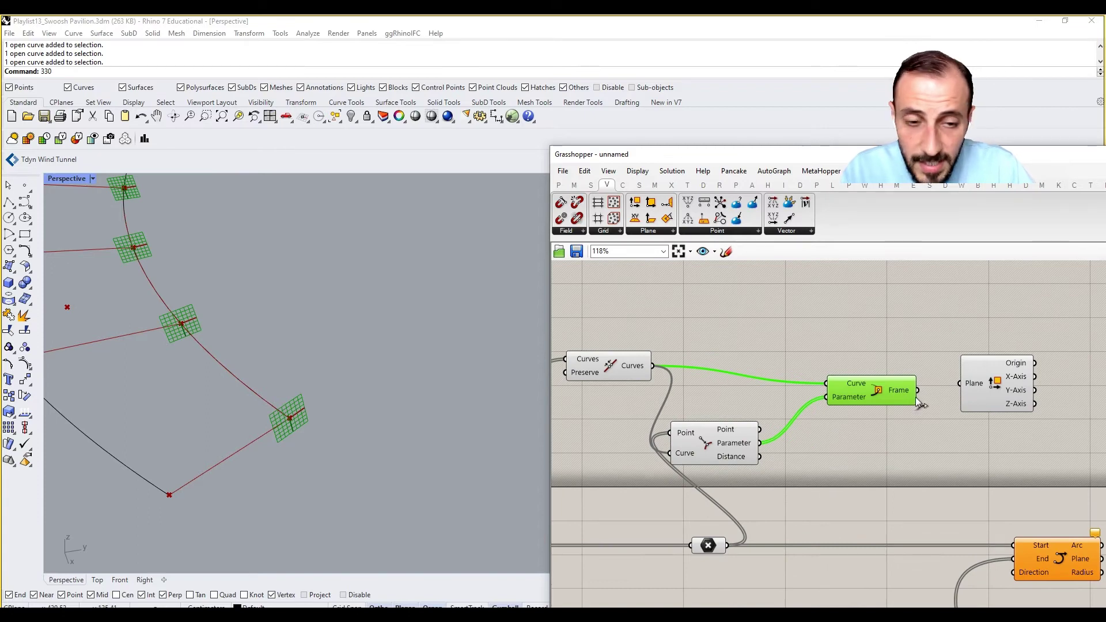
{"action": "left_click_drag", "start_coordinate": [996, 388], "coordinate": [998, 397]}
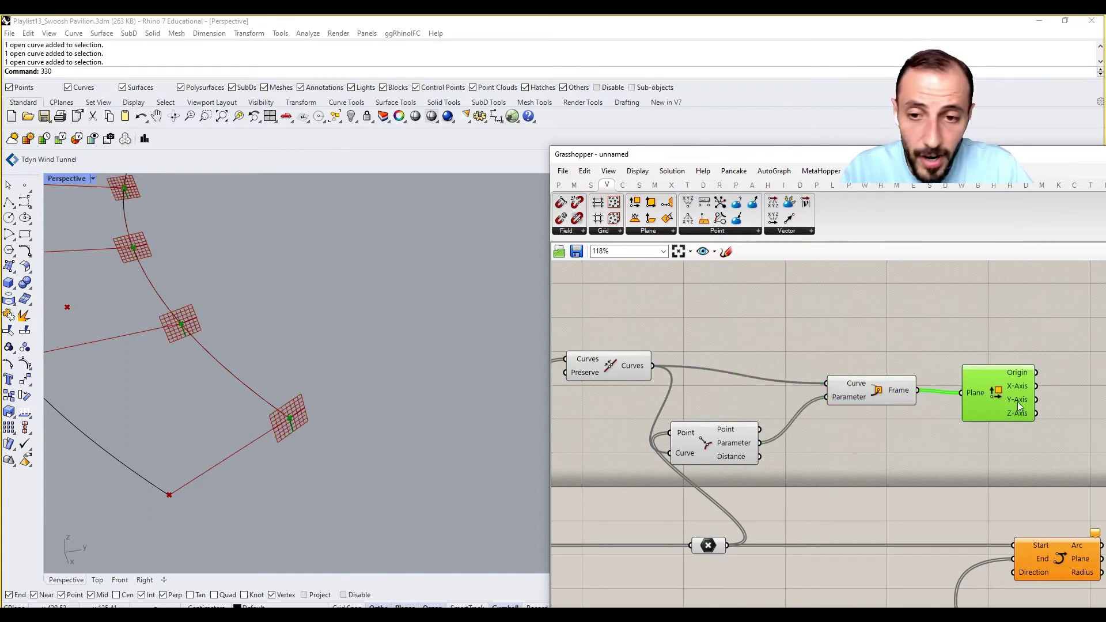
Step: Add a vector Reverse component and connect Deconstruct Plane's Y-Axis output to its Vector input
{"action": "right_click_drag", "start_coordinate": [970, 503], "coordinate": [840, 503]}
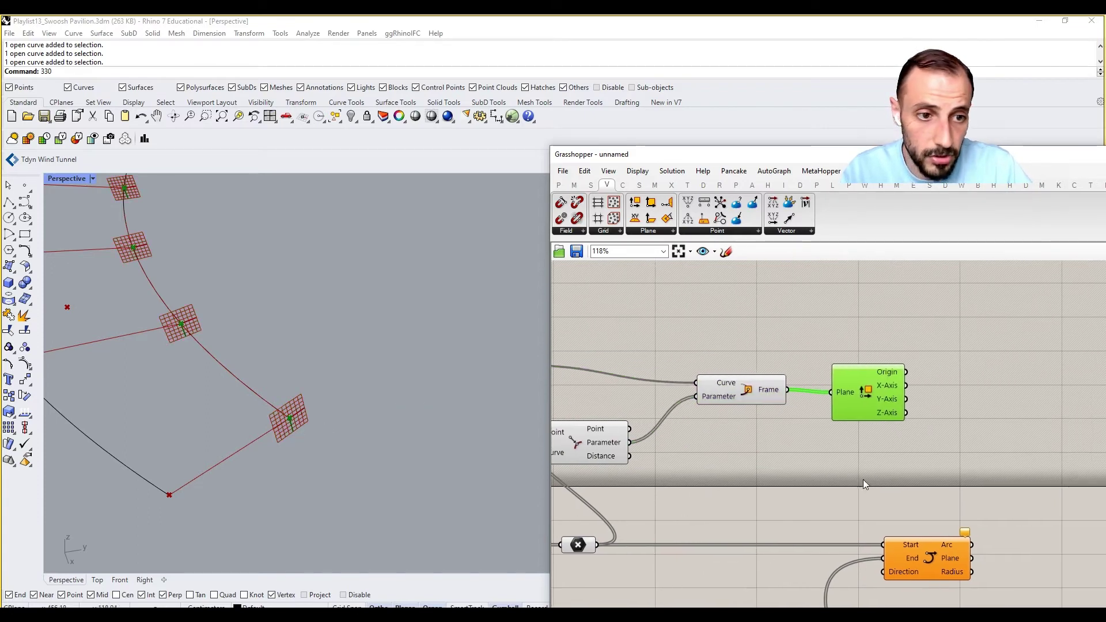
{"action": "double_click", "coordinate": [969, 413]}
{"action": "type", "text": "rever"}
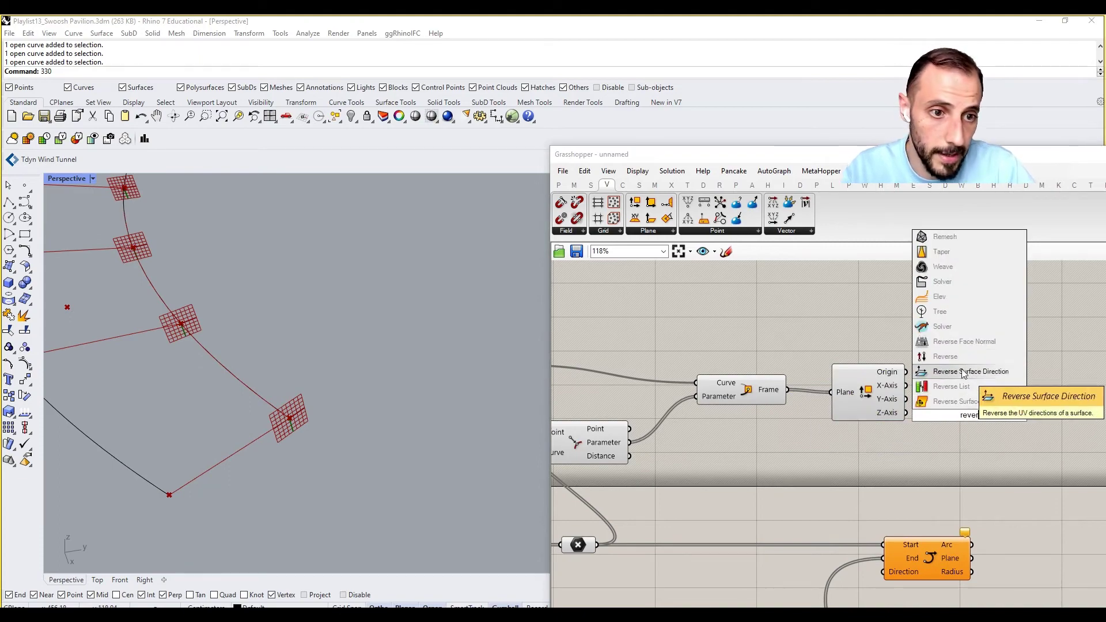
{"action": "left_click", "coordinate": [932, 387]}
{"action": "left_click_drag", "start_coordinate": [932, 404], "coordinate": [931, 412]}
{"action": "left_click_drag", "start_coordinate": [950, 419], "coordinate": [991, 395]}
{"action": "right_click_drag", "start_coordinate": [987, 409], "coordinate": [925, 406]}
{"action": "left_click_drag", "start_coordinate": [938, 389], "coordinate": [938, 396]}
Step: Move Arc SED farther along the canvas and place the frame and direction components between the Point parameters' row and the yellow-green group
{"action": "scroll", "coordinate": [931, 426], "scroll_direction": "down", "scroll_amount": 3}
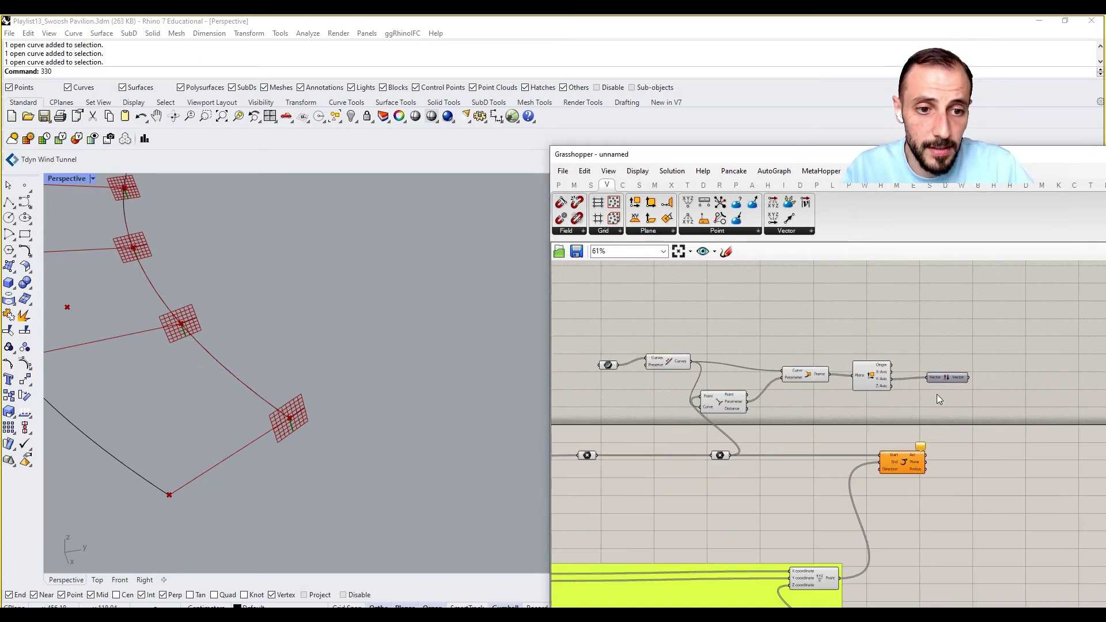
{"action": "left_click_drag", "start_coordinate": [913, 466], "coordinate": [996, 456]}
{"action": "left_click", "coordinate": [927, 429]}
{"action": "right_click_drag", "start_coordinate": [870, 414], "coordinate": [791, 411]}
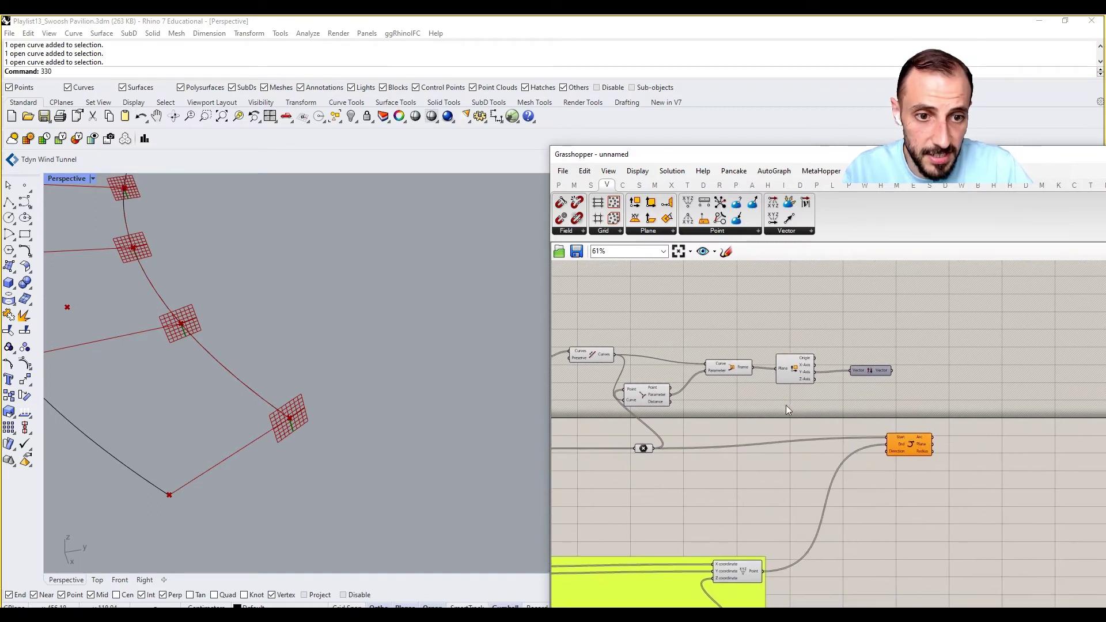
{"action": "left_click_drag", "start_coordinate": [913, 443], "coordinate": [987, 452]}
{"action": "scroll", "coordinate": [955, 366], "scroll_direction": "down", "scroll_amount": 2}
{"action": "left_click_drag", "start_coordinate": [953, 347], "coordinate": [685, 400]}
{"action": "left_click_drag", "start_coordinate": [778, 397], "coordinate": [759, 483]}
{"action": "left_click", "coordinate": [846, 454]}
Step: Connect the pink source group's output to the copied Curve parameter that feeds Join Curves
{"action": "scroll", "coordinate": [848, 453], "scroll_direction": "up", "scroll_amount": 3}
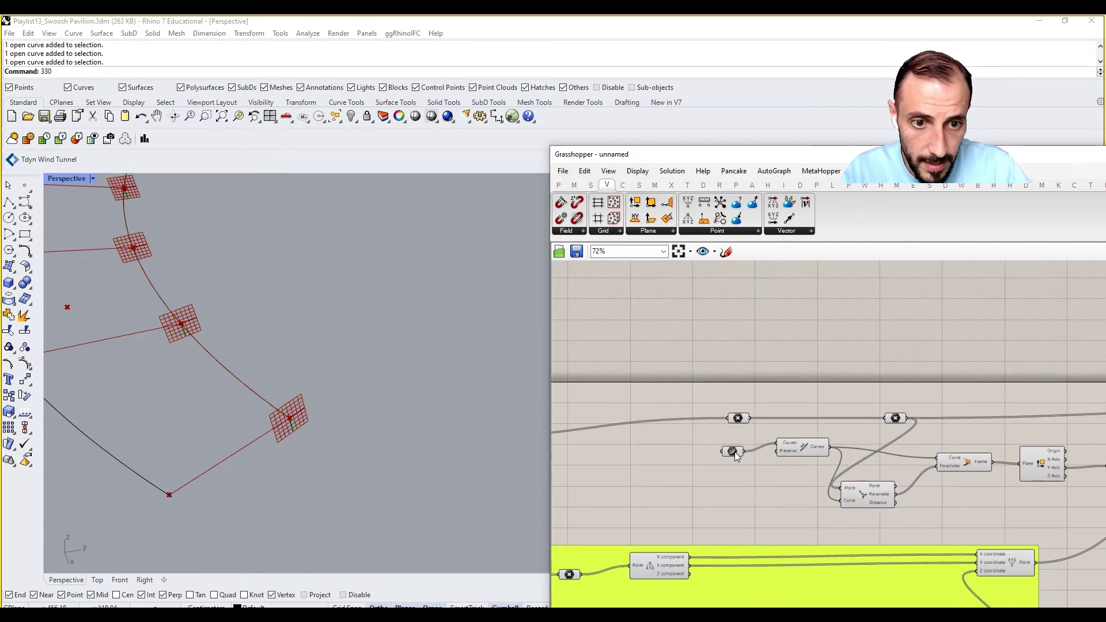
{"action": "scroll", "coordinate": [727, 452], "scroll_direction": "down", "scroll_amount": 5}
{"action": "scroll", "coordinate": [665, 443], "scroll_direction": "up", "scroll_amount": 3}
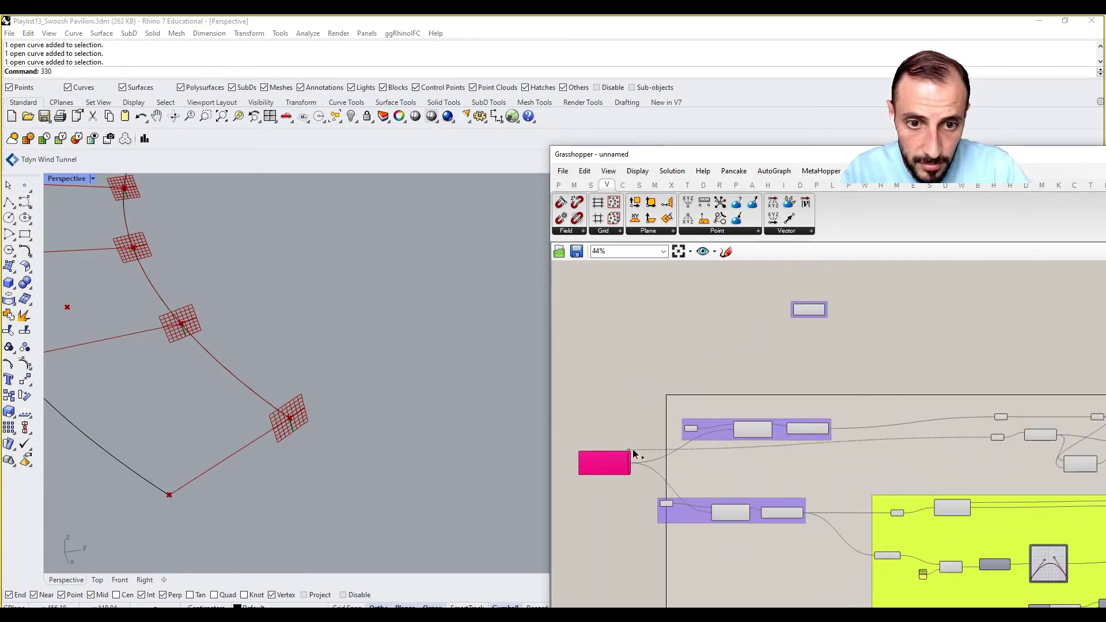
{"action": "scroll", "coordinate": [691, 437], "scroll_direction": "up", "scroll_amount": 2}
{"action": "scroll", "coordinate": [950, 457], "scroll_direction": "down", "scroll_amount": 4}
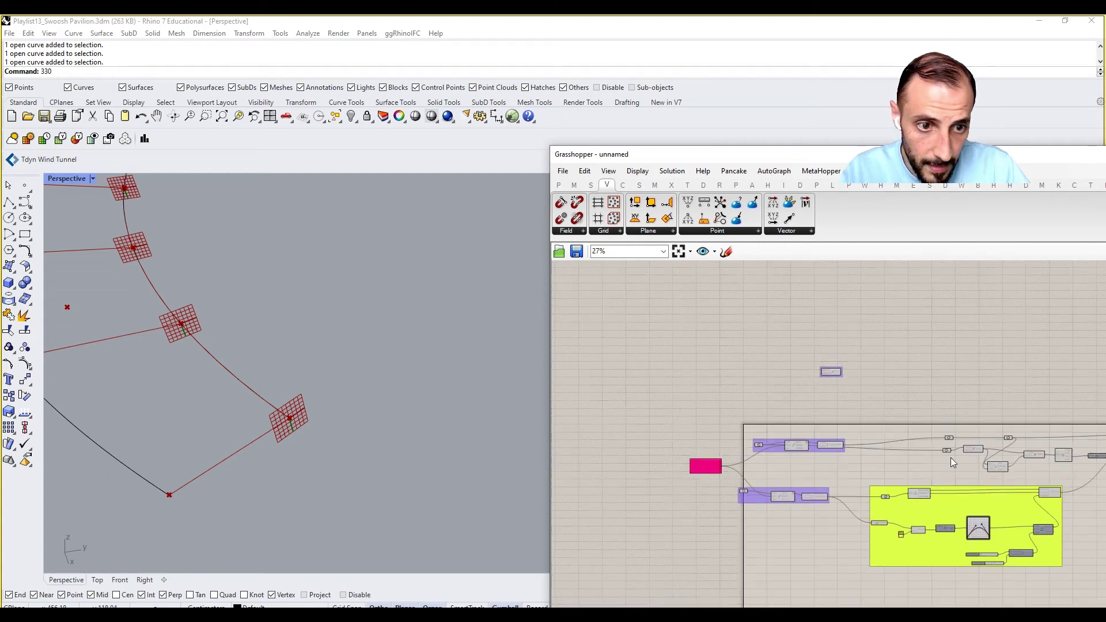
Step: Set the wire display of the Curve parameter feeding Join Curves to hidden
{"action": "scroll", "coordinate": [866, 459], "scroll_direction": "up", "scroll_amount": 4}
{"action": "right_click", "coordinate": [852, 437]}
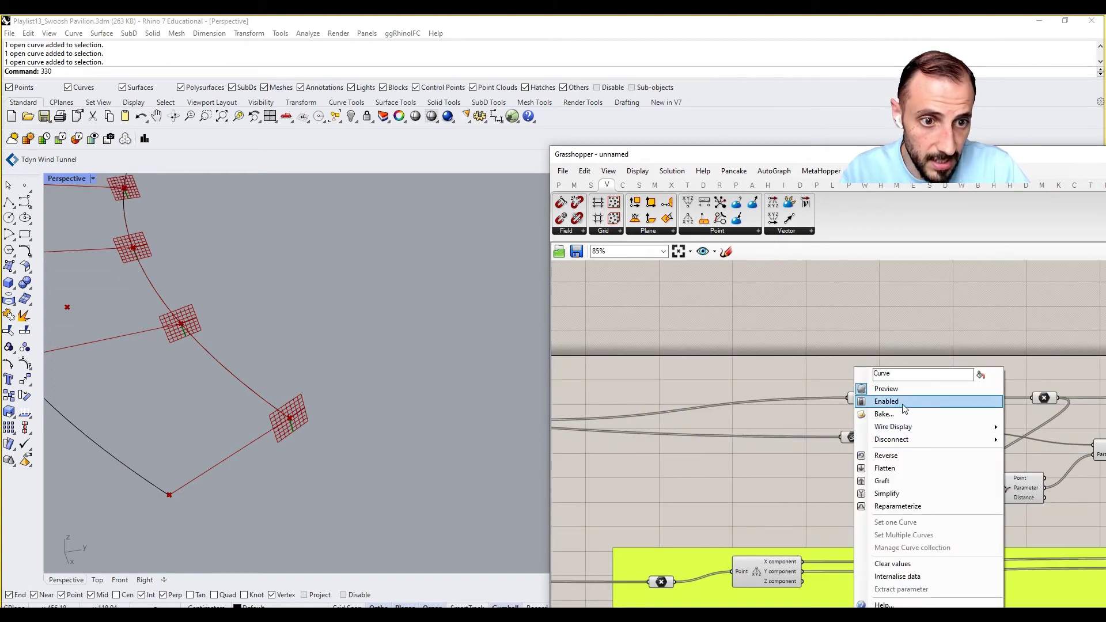
{"action": "mouse_move", "coordinate": [908, 432]}
{"action": "left_click", "coordinate": [1022, 440]}
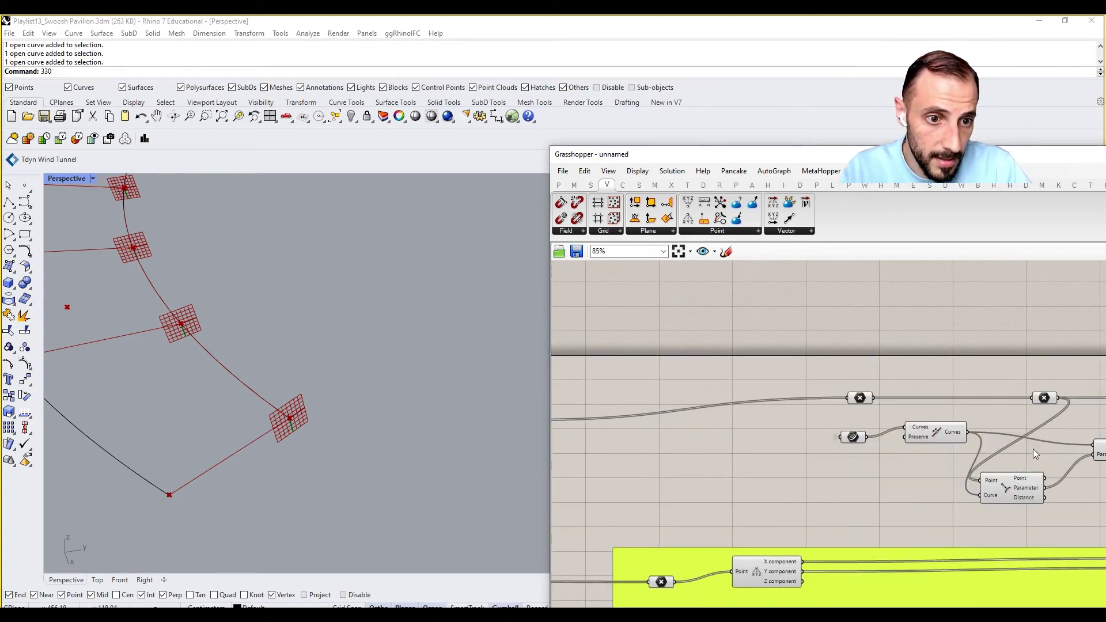
Step: Connect the reversed vector output to Arc SED's Direction input so the arcs are drawn along the spiral
{"action": "right_click_drag", "start_coordinate": [1032, 447], "coordinate": [786, 446]}
{"action": "right_click_drag", "start_coordinate": [1007, 426], "coordinate": [884, 442]}
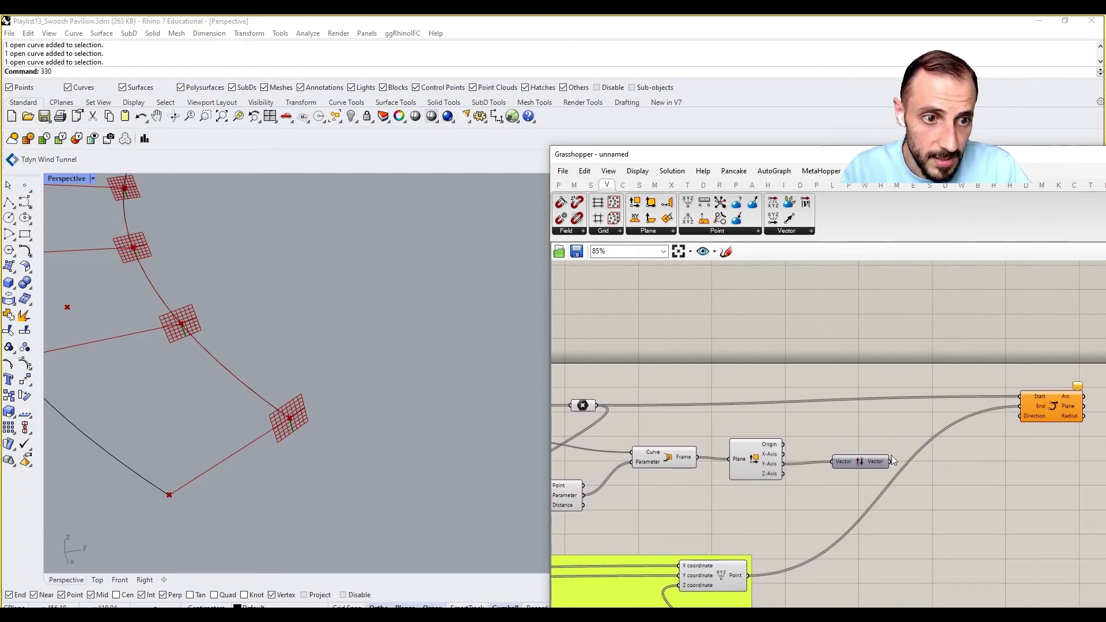
{"action": "left_click_drag", "start_coordinate": [889, 461], "coordinate": [1019, 415]}
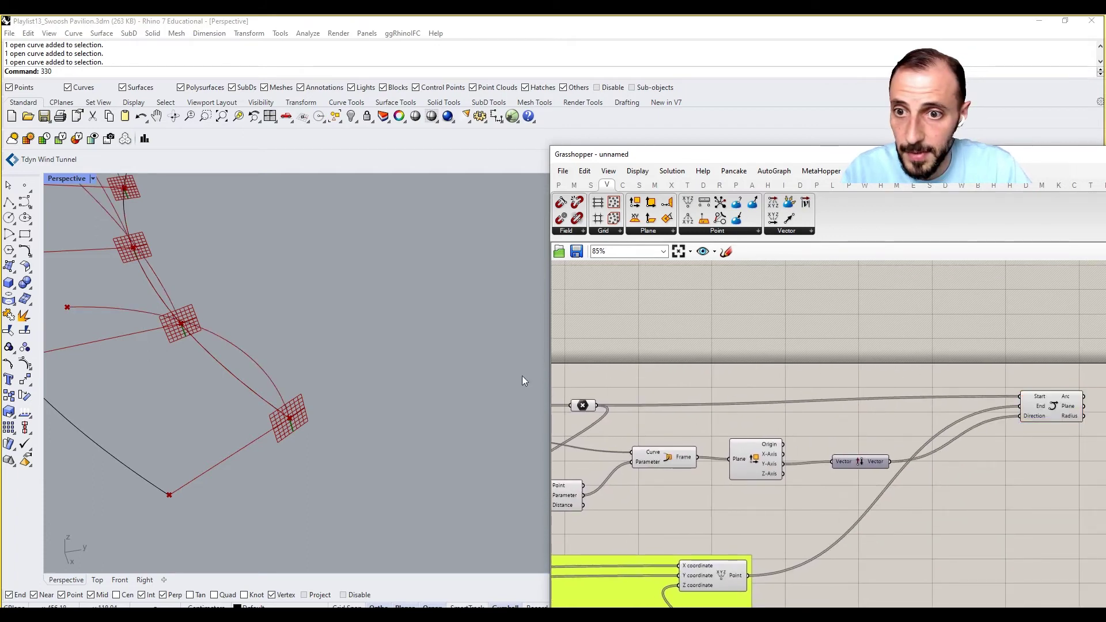
{"action": "scroll", "coordinate": [321, 418], "scroll_direction": "down", "scroll_amount": 8}
{"action": "right_click_drag", "start_coordinate": [308, 445], "coordinate": [369, 390]}
Step: Reshape the Graph Mapper's Bezier curve by lowering its end point to the base corner and bringing its two handles to about equal height
{"action": "right_click_drag", "start_coordinate": [611, 464], "coordinate": [799, 413]}
{"action": "right_click_drag", "start_coordinate": [677, 518], "coordinate": [743, 445]}
{"action": "scroll", "coordinate": [748, 556], "scroll_direction": "up", "scroll_amount": 4}
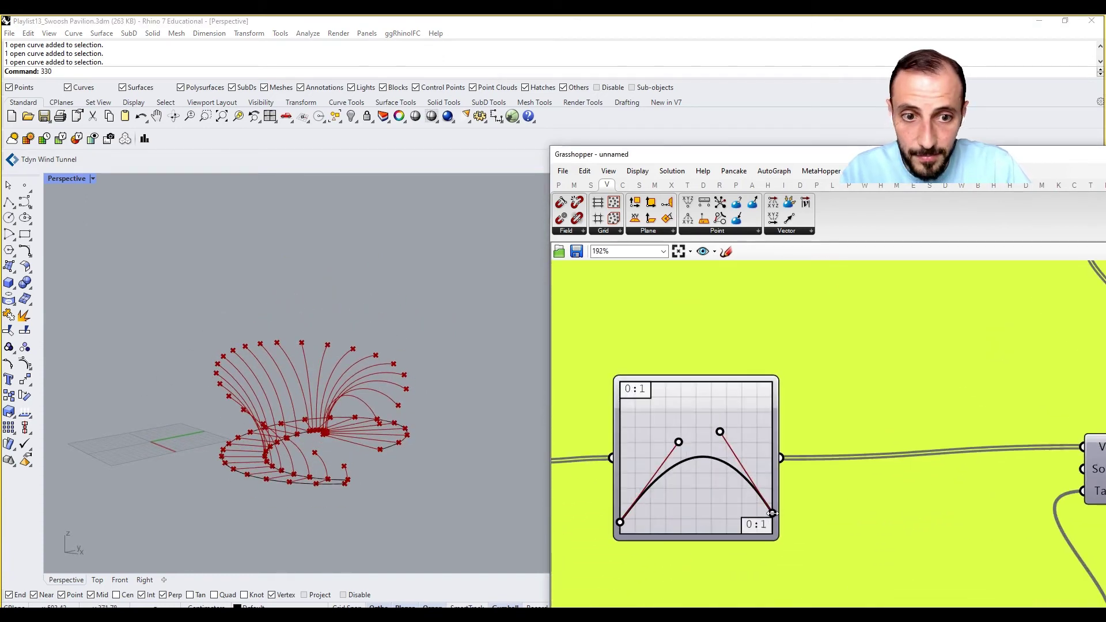
{"action": "left_click_drag", "start_coordinate": [772, 515], "coordinate": [760, 533]}
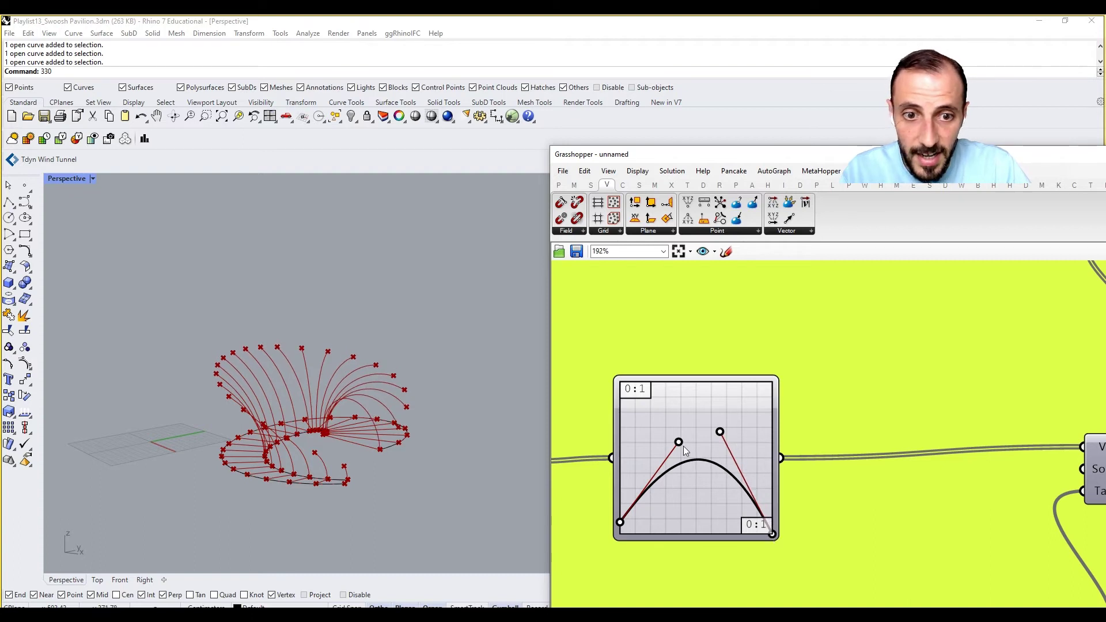
{"action": "mouse_move", "coordinate": [681, 445]}
{"action": "left_mouse_down"}
{"action": "mouse_move", "coordinate": [671, 424]}
{"action": "mouse_move", "coordinate": [719, 410]}
{"action": "mouse_move", "coordinate": [715, 437]}
{"action": "mouse_move", "coordinate": [675, 438]}
{"action": "left_mouse_up"}
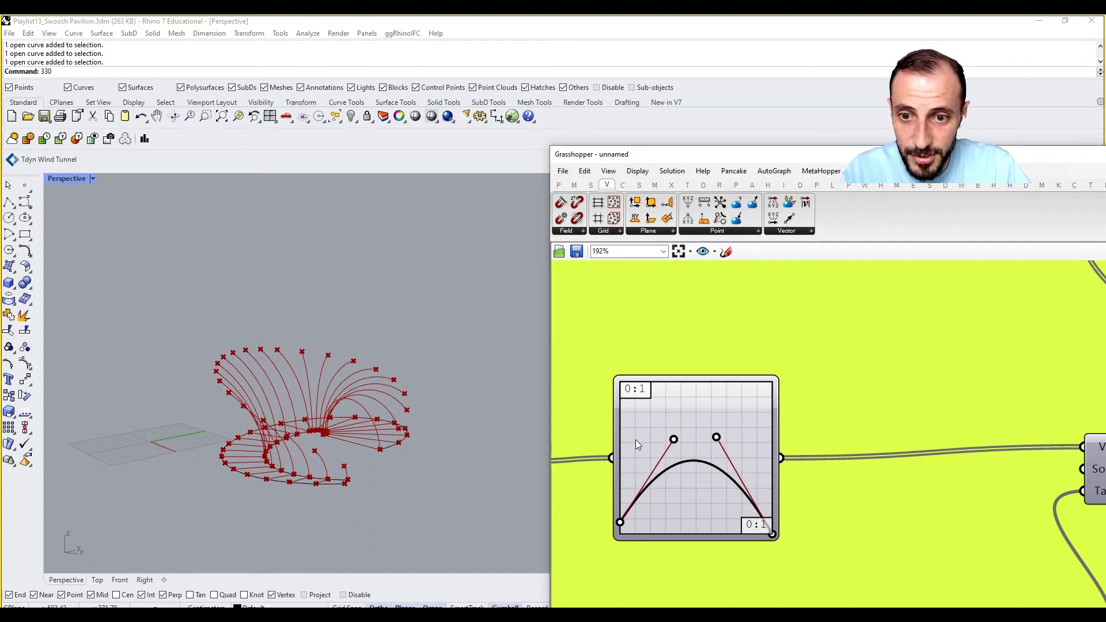
{"action": "right_click_drag", "start_coordinate": [271, 461], "coordinate": [399, 367]}
{"action": "scroll", "coordinate": [769, 426], "scroll_direction": "down", "scroll_amount": 6}
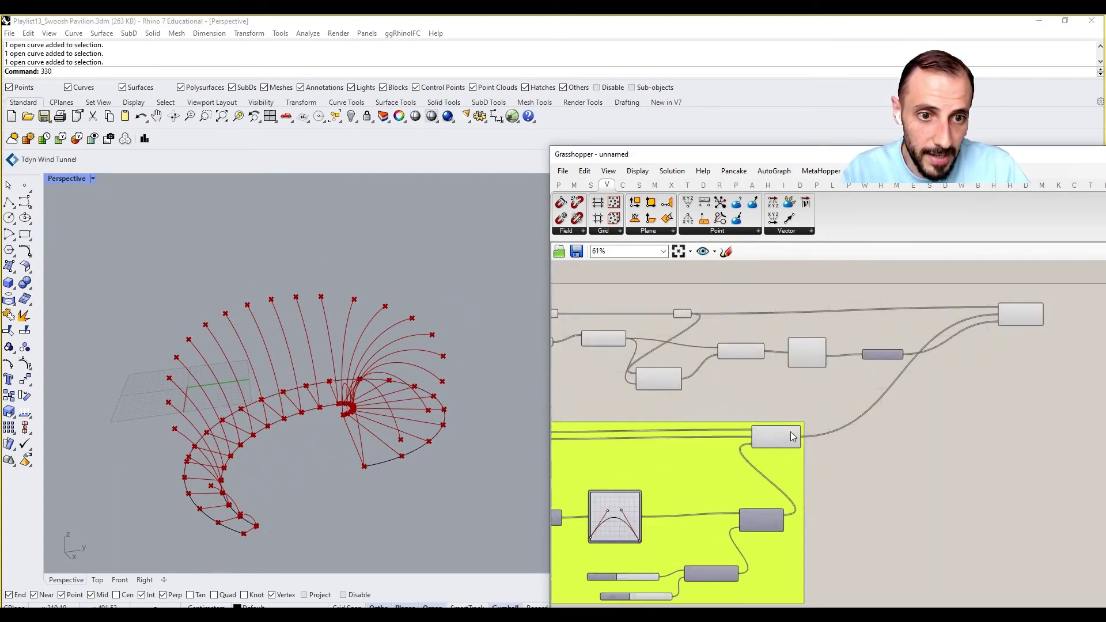
{"action": "scroll", "coordinate": [789, 435], "scroll_direction": "down", "scroll_amount": 3}
{"action": "left_click_drag", "start_coordinate": [629, 352], "coordinate": [979, 425]}
{"action": "key", "text": "ctrl+g"}
{"action": "left_click", "coordinate": [934, 417]}
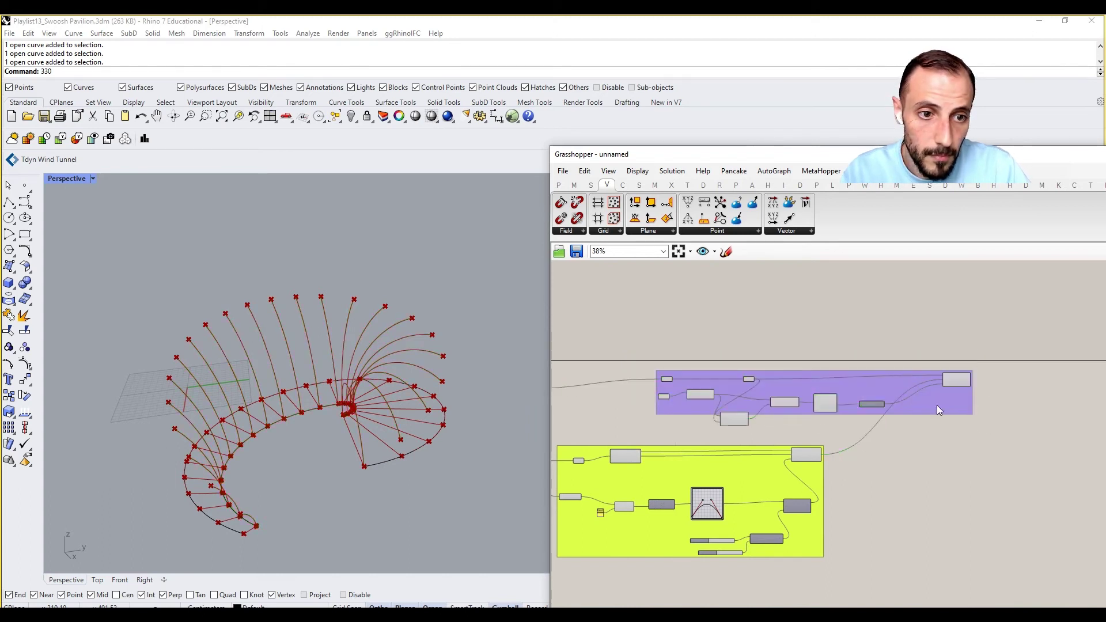
{"action": "left_click", "coordinate": [936, 402]}
{"action": "left_click", "coordinate": [733, 421]}
{"action": "right_click", "coordinate": [775, 392]}
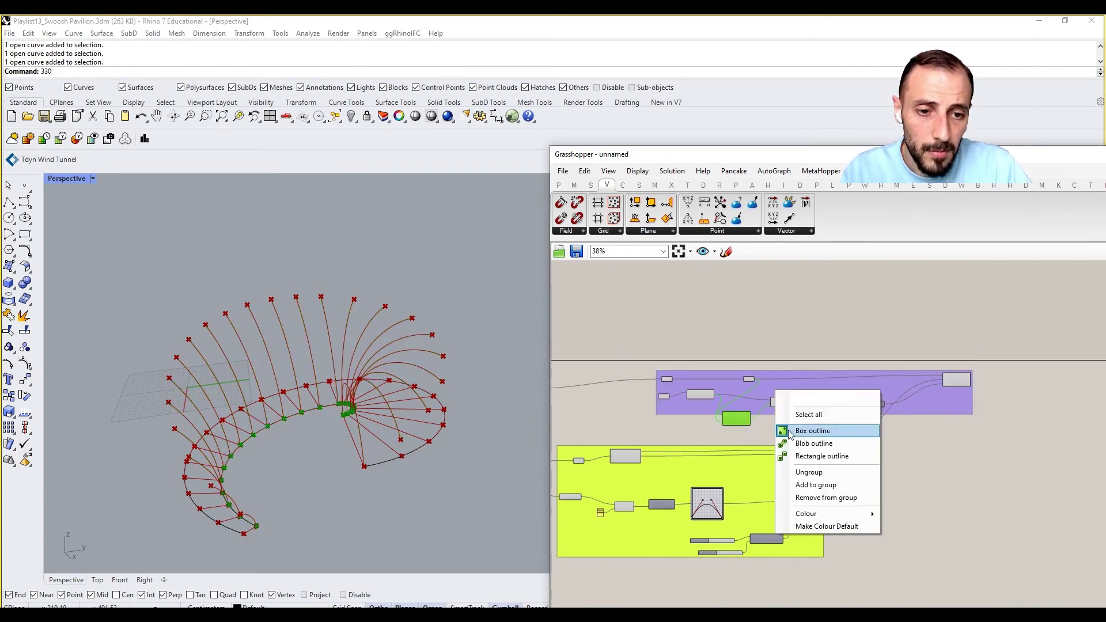
{"action": "left_click", "coordinate": [807, 472]}
Step: Group all arc-building components, from the Point and Curve parameters through Curve Closest Point, Perp Frame and Reverse to Arc SED
{"action": "scroll", "coordinate": [727, 422], "scroll_direction": "up", "scroll_amount": 2}
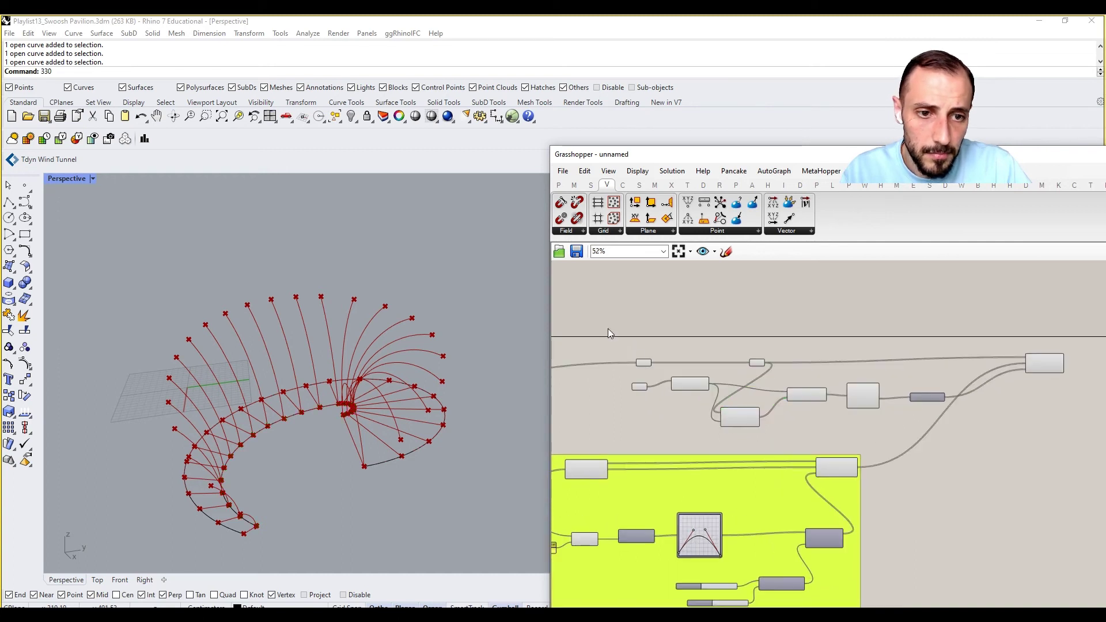
{"action": "left_click_drag", "start_coordinate": [607, 328], "coordinate": [1078, 432]}
{"action": "right_click", "coordinate": [1044, 449]}
{"action": "left_click_drag", "start_coordinate": [1078, 327], "coordinate": [587, 439]}
{"action": "right_click", "coordinate": [618, 438]}
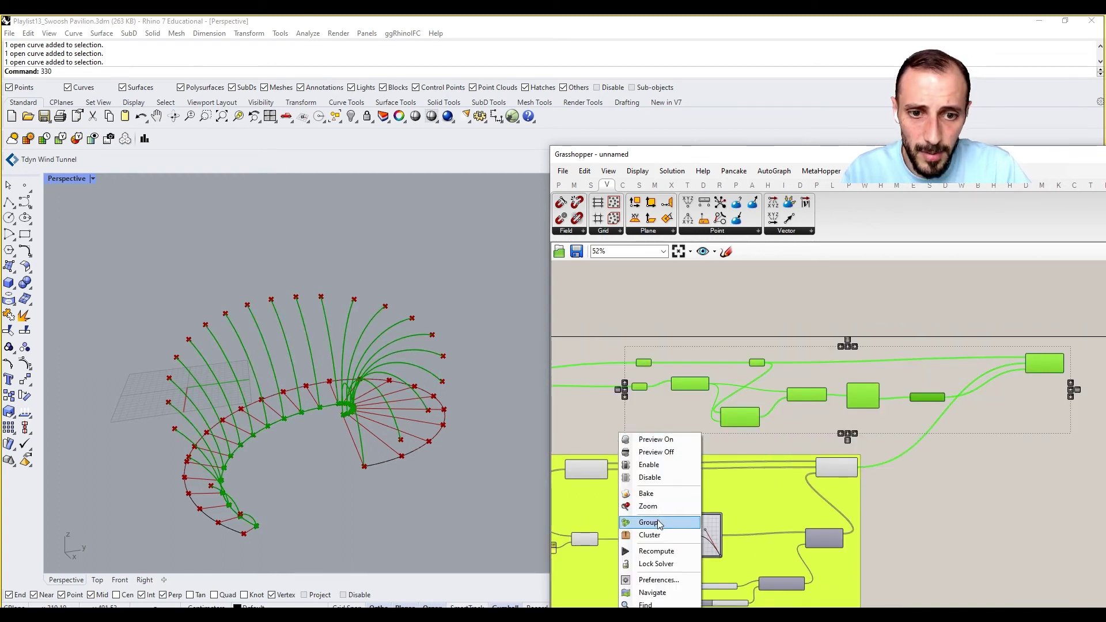
{"action": "left_click", "coordinate": [660, 522]}
{"action": "left_click", "coordinate": [623, 437]}
Step: Recolour the new arc group to an opaque violet with hue 254, saturation 41, value 100 and alpha 255
{"action": "right_click", "coordinate": [666, 419]}
{"action": "left_click", "coordinate": [709, 514]}
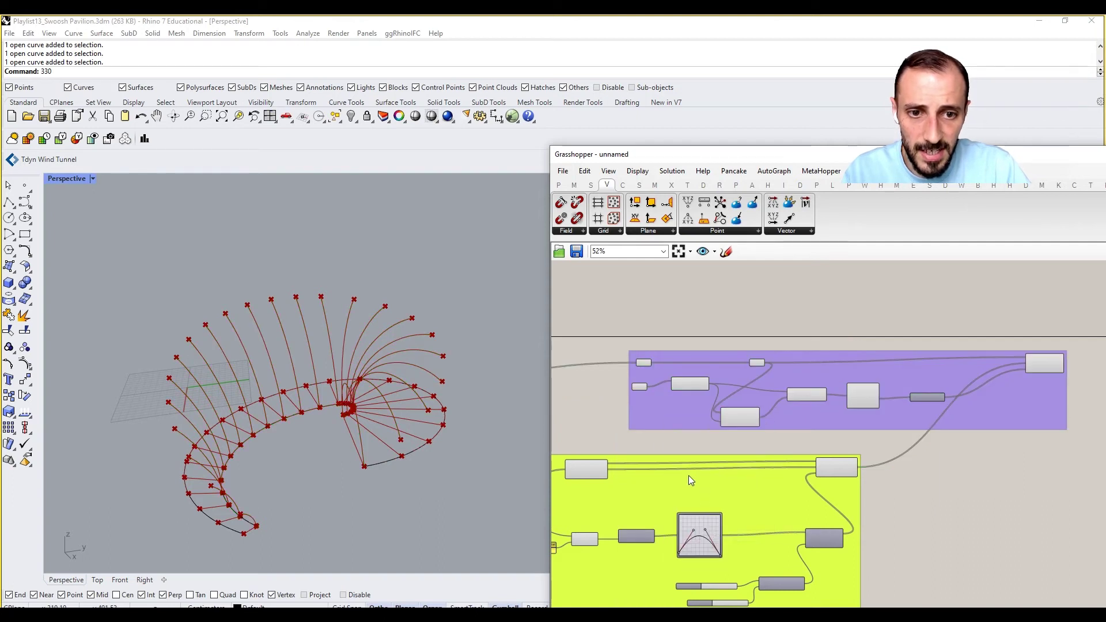
{"action": "left_click", "coordinate": [657, 413]}
{"action": "right_click", "coordinate": [658, 415]}
{"action": "mouse_move", "coordinate": [704, 539]}
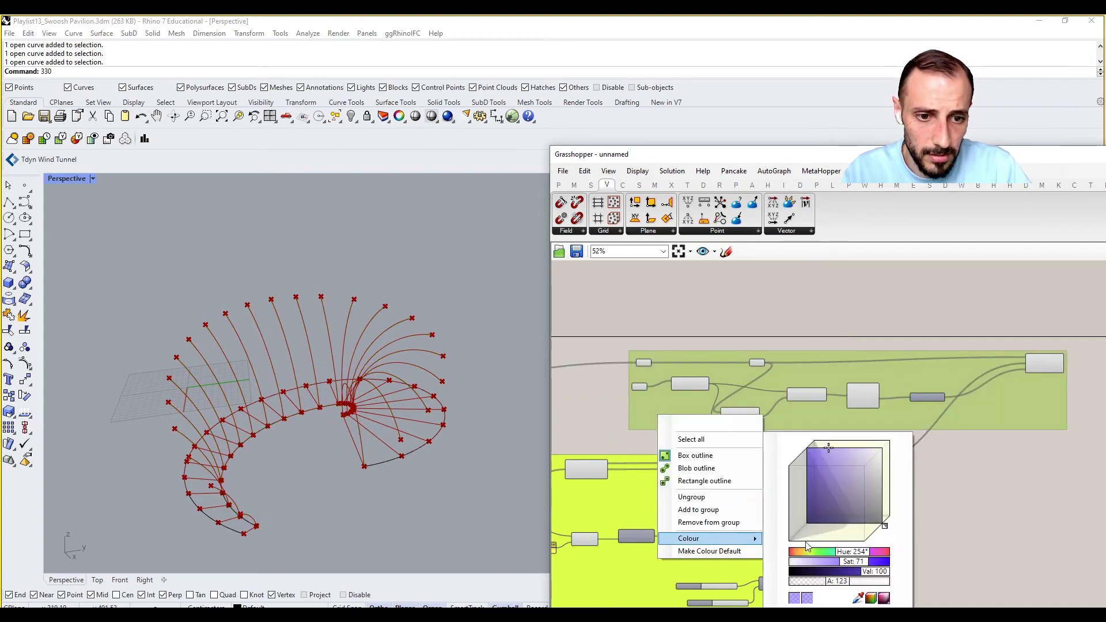
{"action": "left_click_drag", "start_coordinate": [834, 581], "coordinate": [940, 594]}
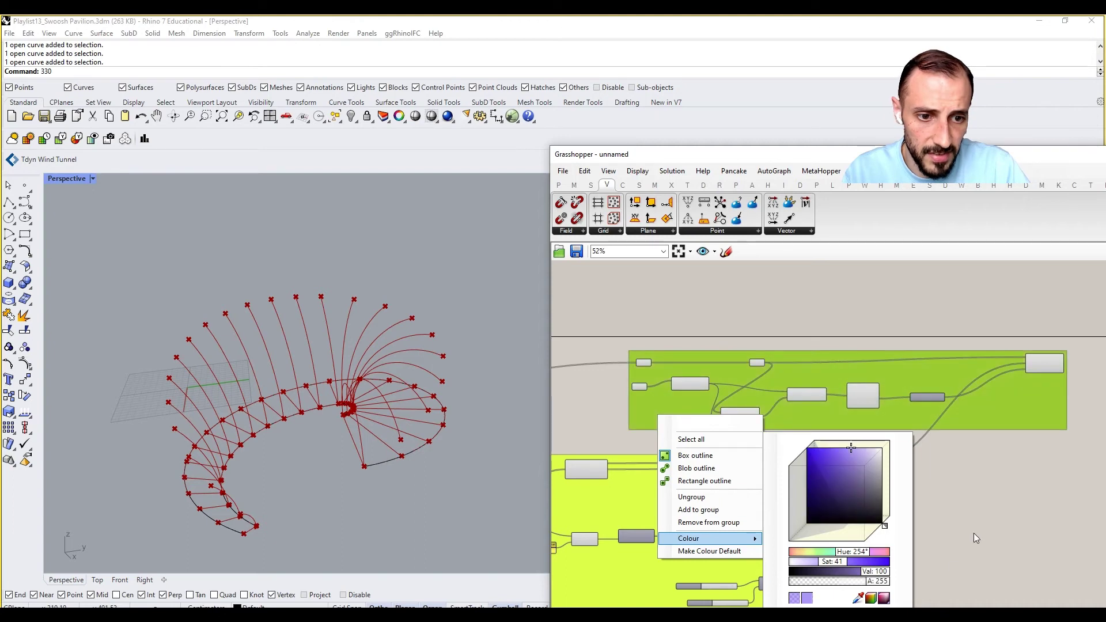
{"action": "left_click", "coordinate": [973, 533]}
Step: Examine the arcs along the spiral, especially the short ones at its tail, against the Arc SED component that produces them
{"action": "right_click_drag", "start_coordinate": [371, 436], "coordinate": [346, 375], "text": "shift"}
{"action": "scroll", "coordinate": [243, 444], "scroll_direction": "up", "scroll_amount": 4}
{"action": "right_click_drag", "start_coordinate": [243, 445], "coordinate": [398, 405]}
{"action": "scroll", "coordinate": [294, 473], "scroll_direction": "up", "scroll_amount": 6}
{"action": "right_click_drag", "start_coordinate": [292, 474], "coordinate": [295, 472]}
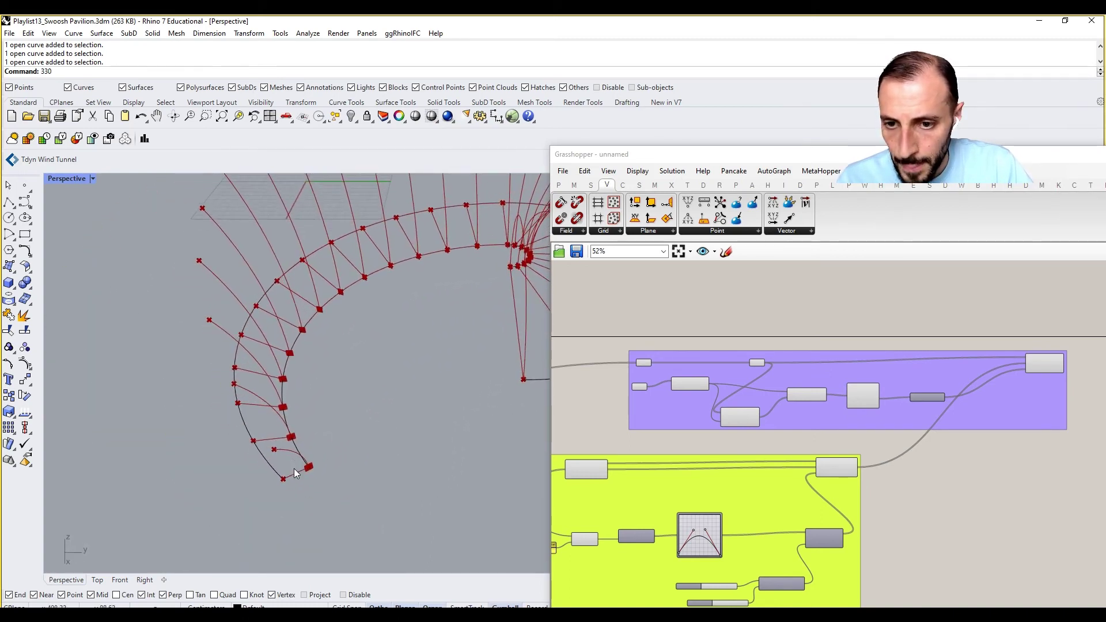
{"action": "scroll", "coordinate": [295, 474], "scroll_direction": "up", "scroll_amount": 2}
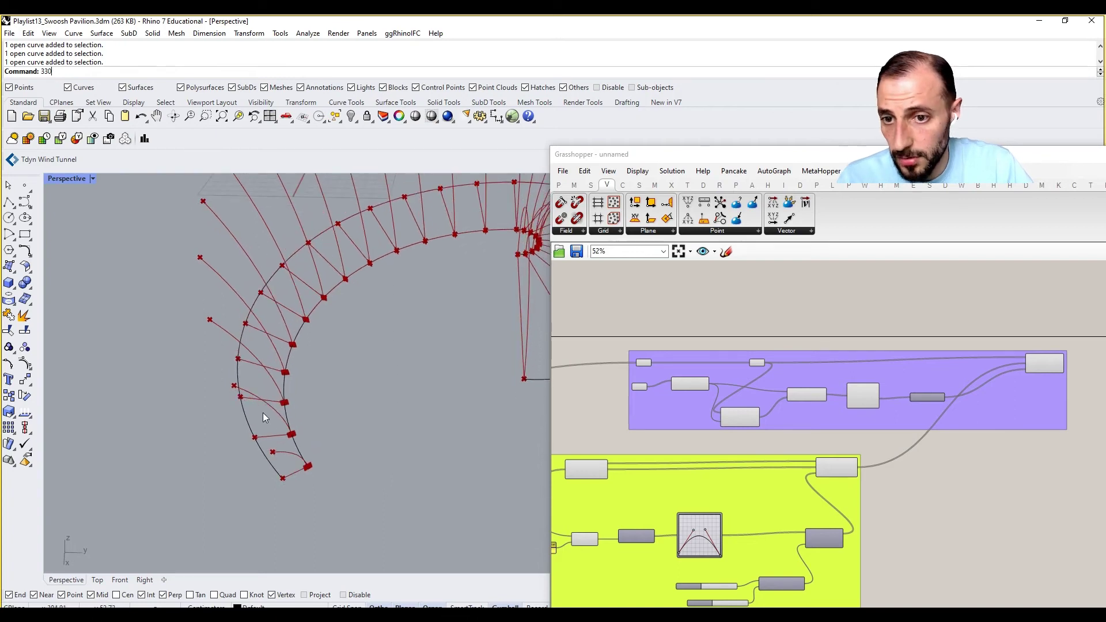
{"action": "right_click_drag", "start_coordinate": [293, 348], "coordinate": [315, 438]}
{"action": "scroll", "coordinate": [316, 427], "scroll_direction": "down", "scroll_amount": 4}
{"action": "scroll", "coordinate": [318, 322], "scroll_direction": "up", "scroll_amount": 2}
{"action": "right_click_drag", "start_coordinate": [317, 322], "coordinate": [360, 271]}
{"action": "right_click_drag", "start_coordinate": [748, 425], "coordinate": [727, 425]}
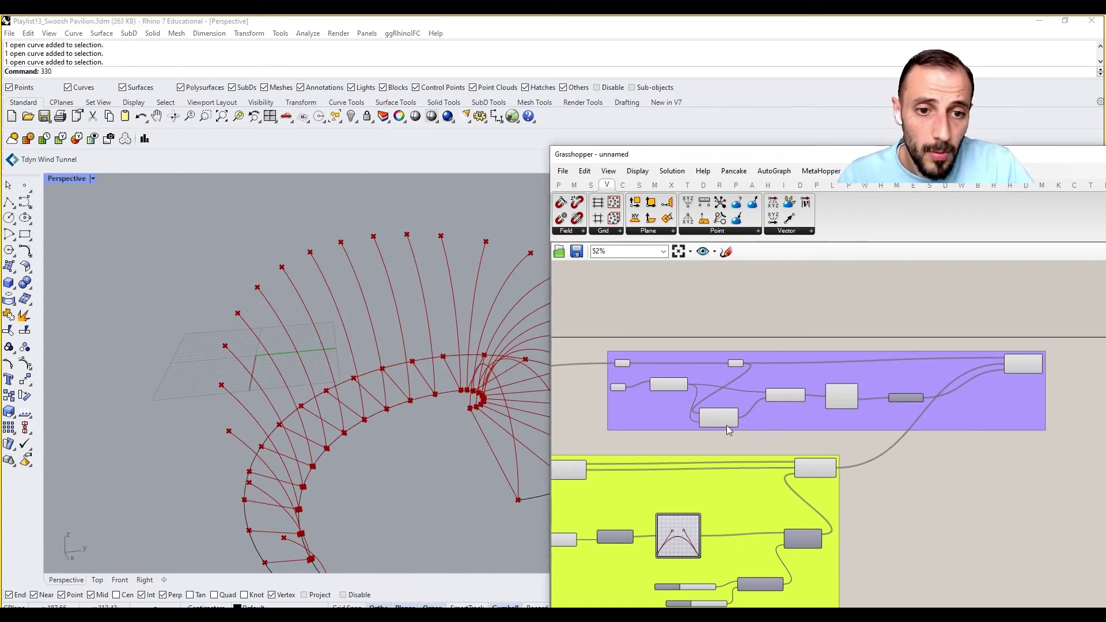
{"action": "left_click", "coordinate": [1015, 367]}
{"action": "scroll", "coordinate": [892, 409], "scroll_direction": "up", "scroll_amount": 3}
{"action": "left_click", "coordinate": [744, 466]}
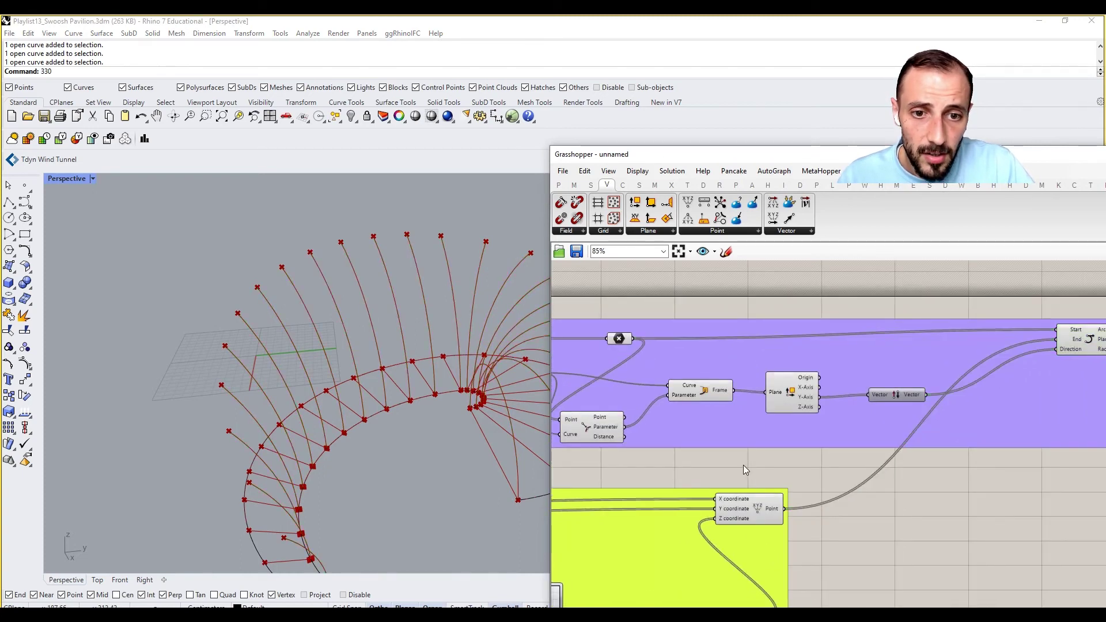
{"action": "right_click_drag", "start_coordinate": [422, 458], "coordinate": [281, 392]}
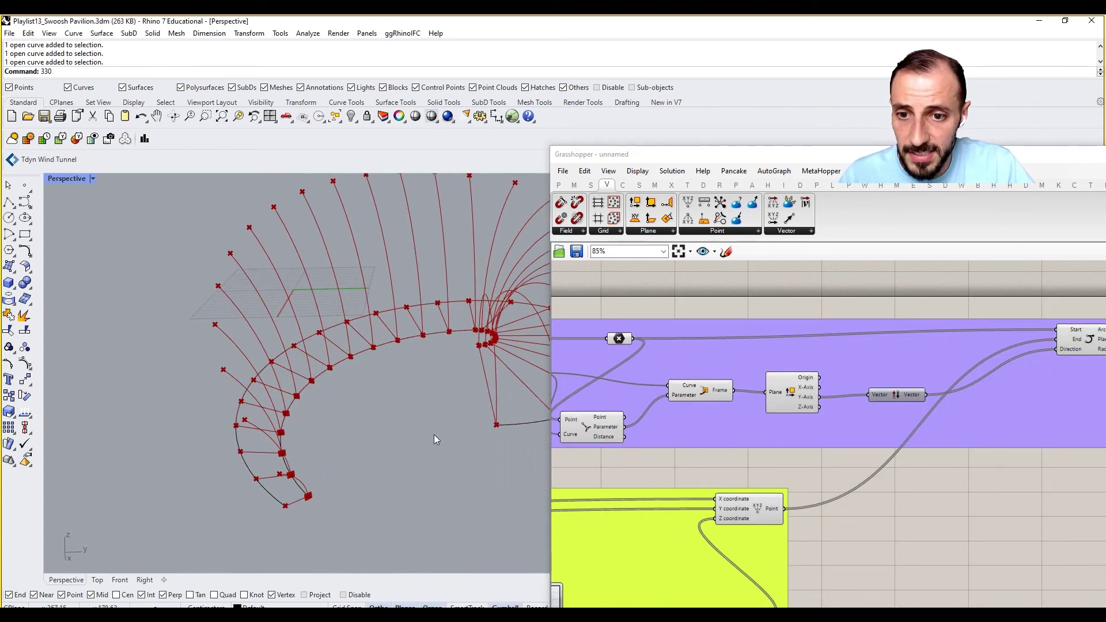
{"action": "right_click_drag", "start_coordinate": [950, 412], "coordinate": [773, 409]}
{"action": "left_click", "coordinate": [912, 340]}
{"action": "right_click_drag", "start_coordinate": [994, 399], "coordinate": [874, 402]}
{"action": "left_click", "coordinate": [949, 399]}
Step: Shift the violet arc group back toward the yellow-green group and add an Extend Curve component just beyond Arc SED
{"action": "scroll", "coordinate": [850, 410], "scroll_direction": "down", "scroll_amount": 6}
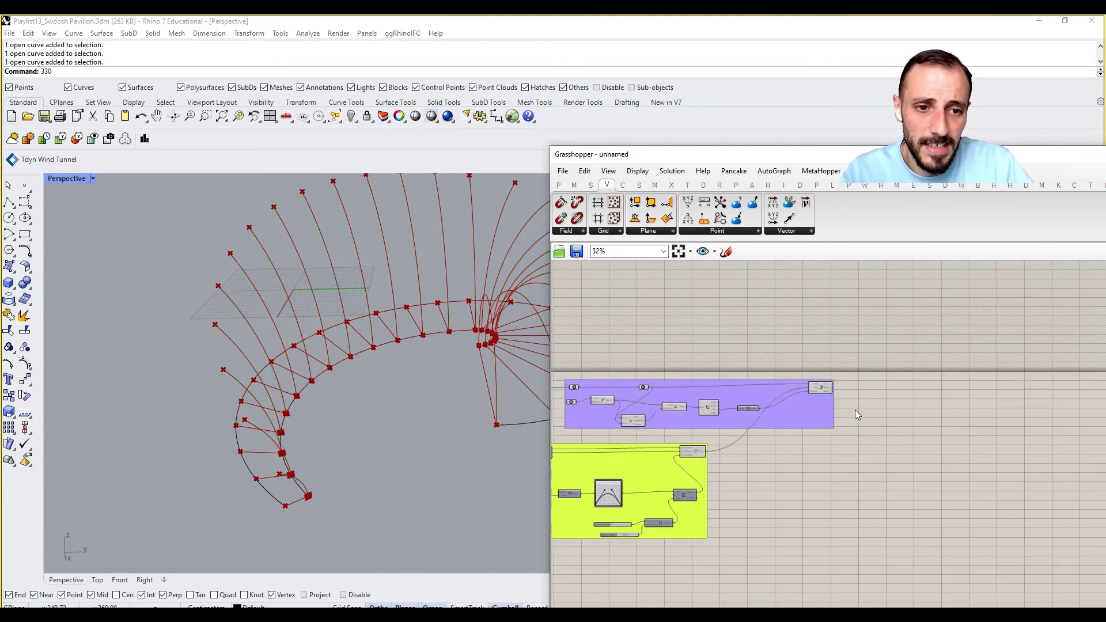
{"action": "left_click_drag", "start_coordinate": [819, 419], "coordinate": [775, 416]}
{"action": "scroll", "coordinate": [827, 415], "scroll_direction": "up", "scroll_amount": 6}
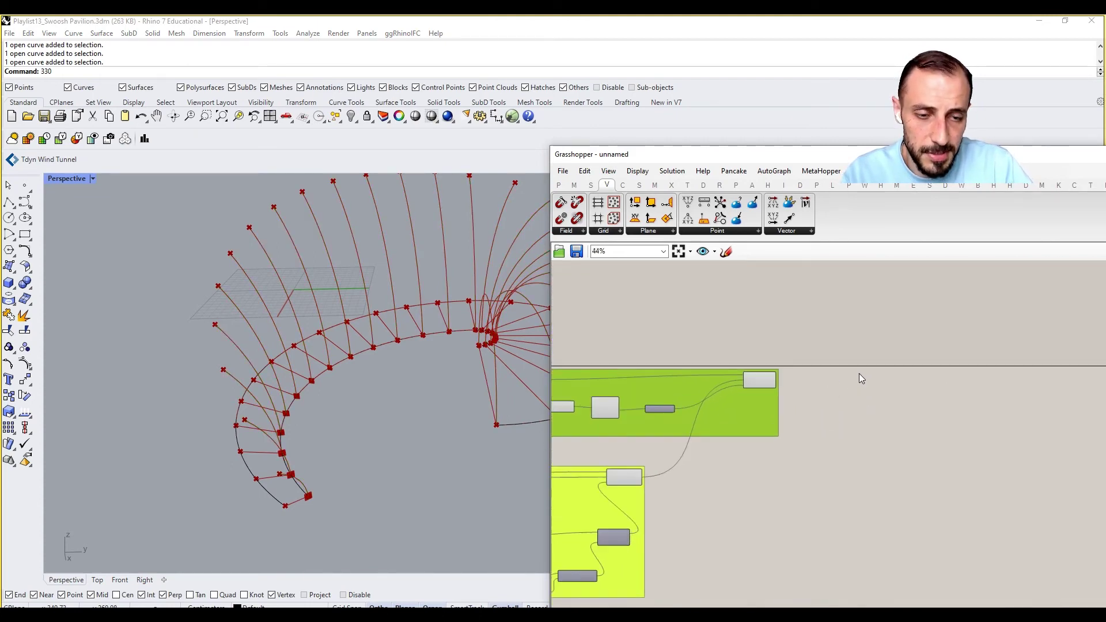
{"action": "double_click", "coordinate": [845, 385]}
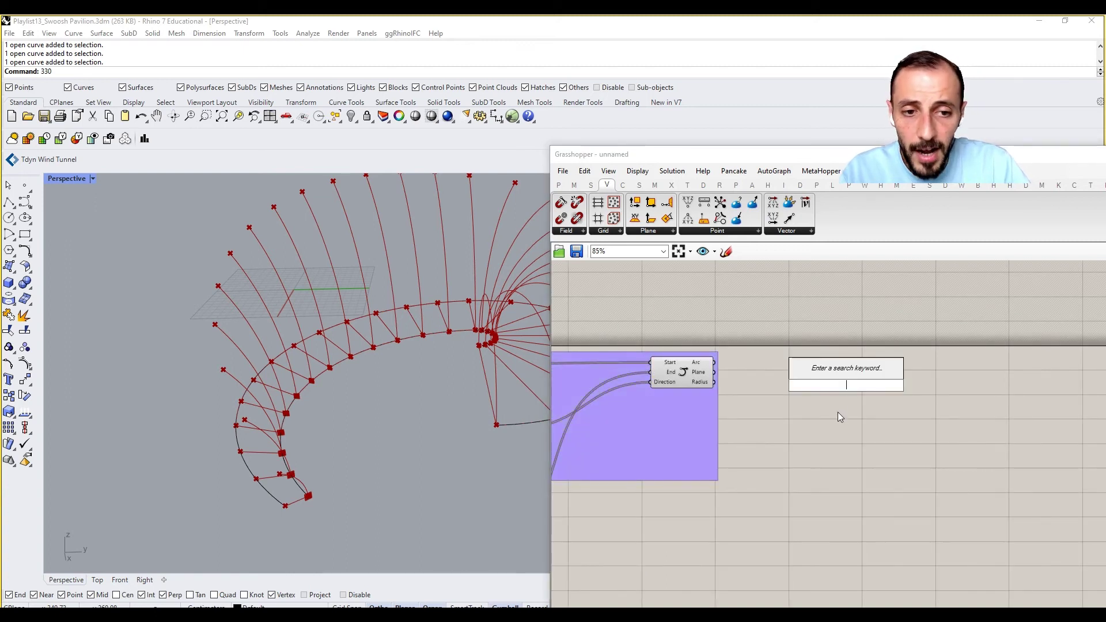
{"action": "type", "text": "e"}
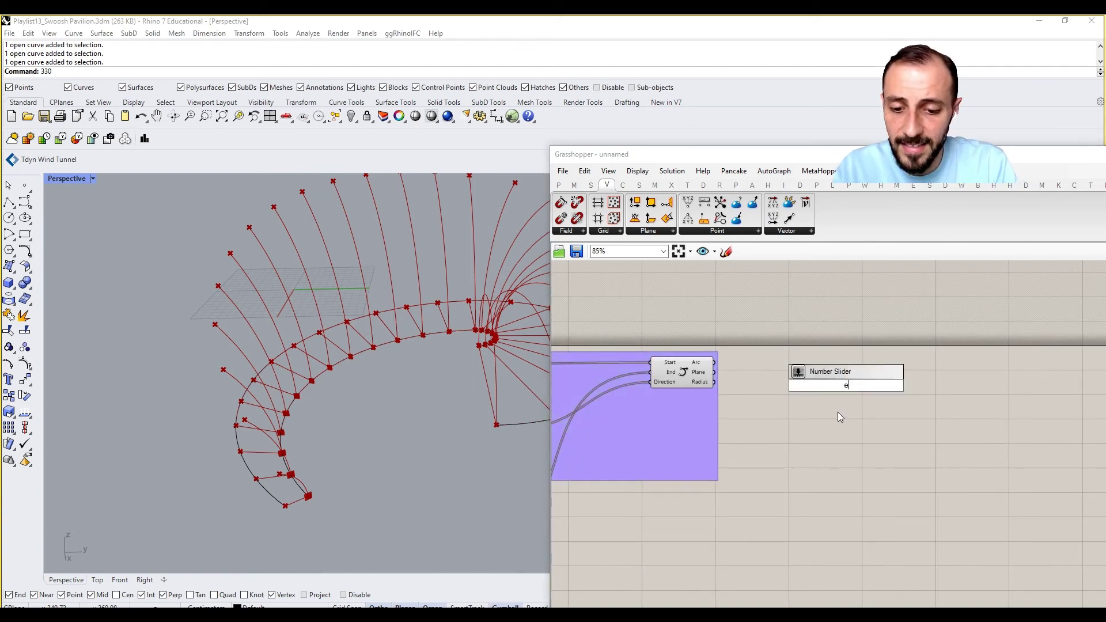
{"action": "type", "text": "xtend"}
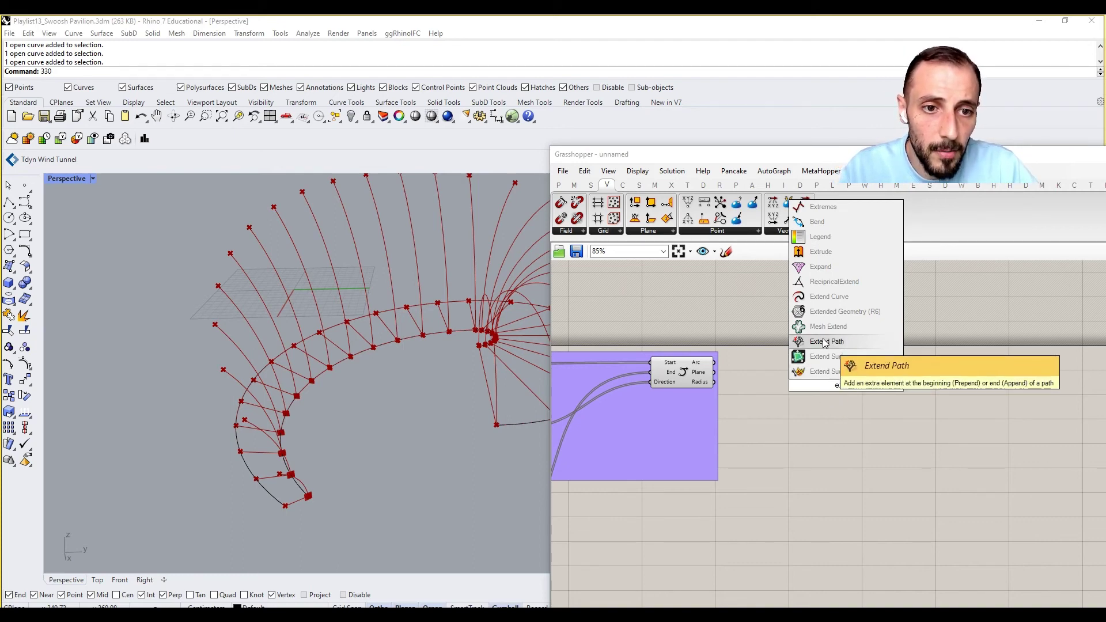
{"action": "left_click", "coordinate": [829, 296]}
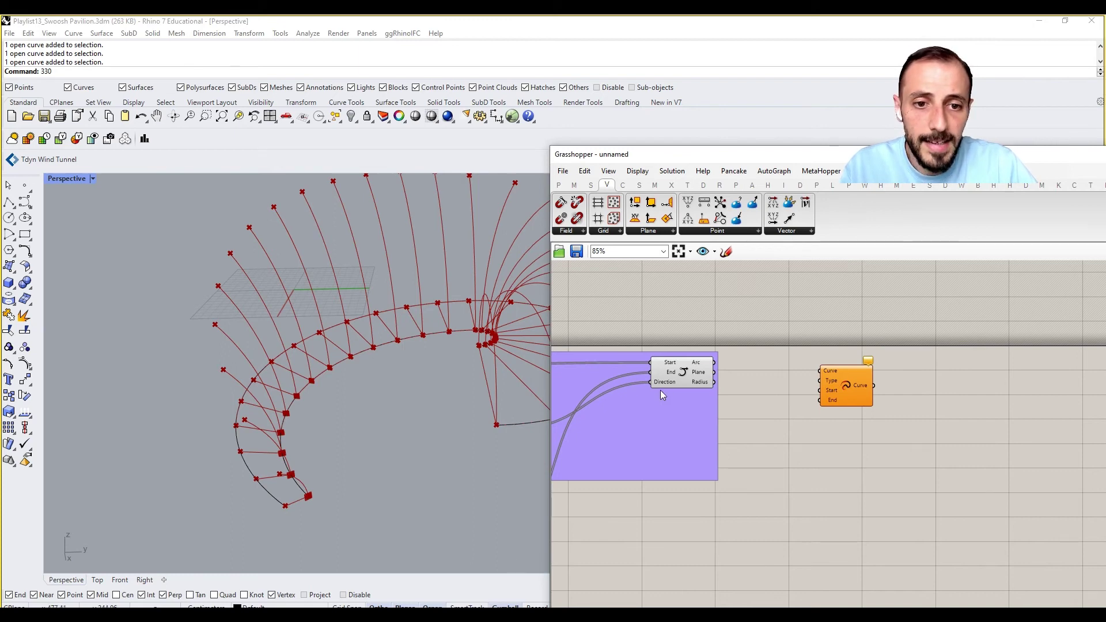
Step: Inspect the spiral's tail, switch to the browser and examine the Swoosh Pavilion photos in the arch2o article
{"action": "right_click_drag", "start_coordinate": [284, 479], "coordinate": [279, 478]}
{"action": "scroll", "coordinate": [290, 483], "scroll_direction": "up", "scroll_amount": 3}
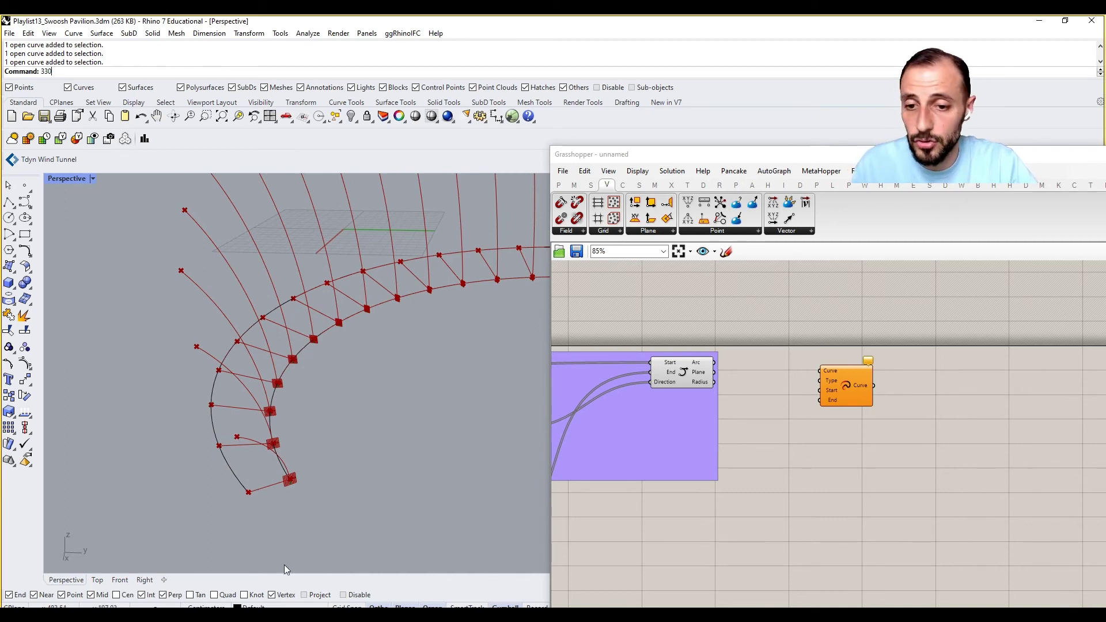
{"action": "mouse_move", "coordinate": [238, 611]}
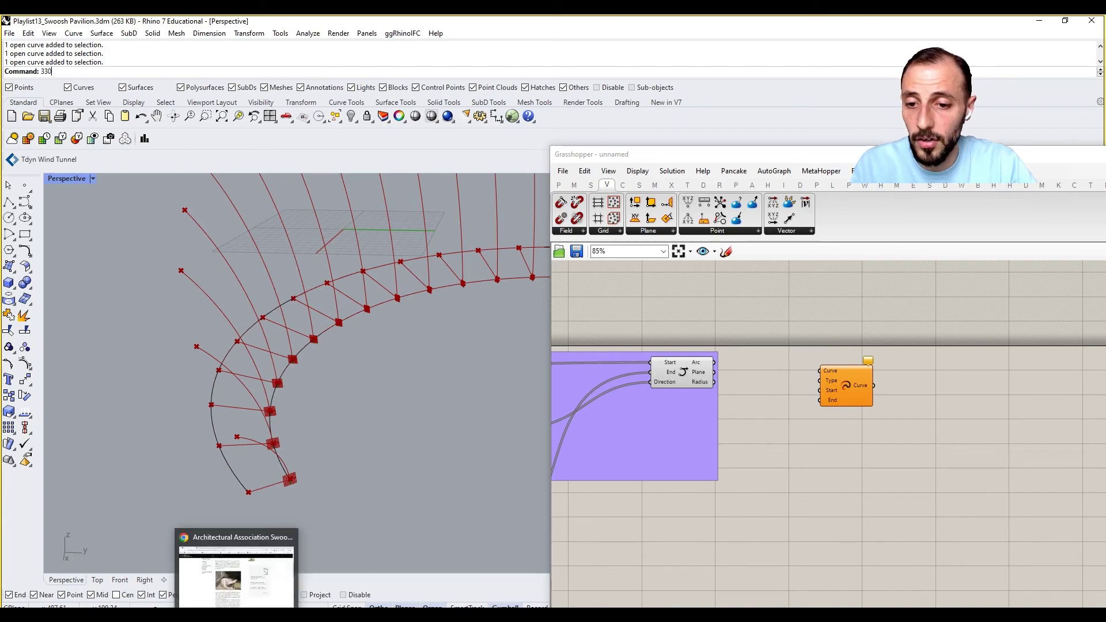
{"action": "left_click", "coordinate": [241, 586]}
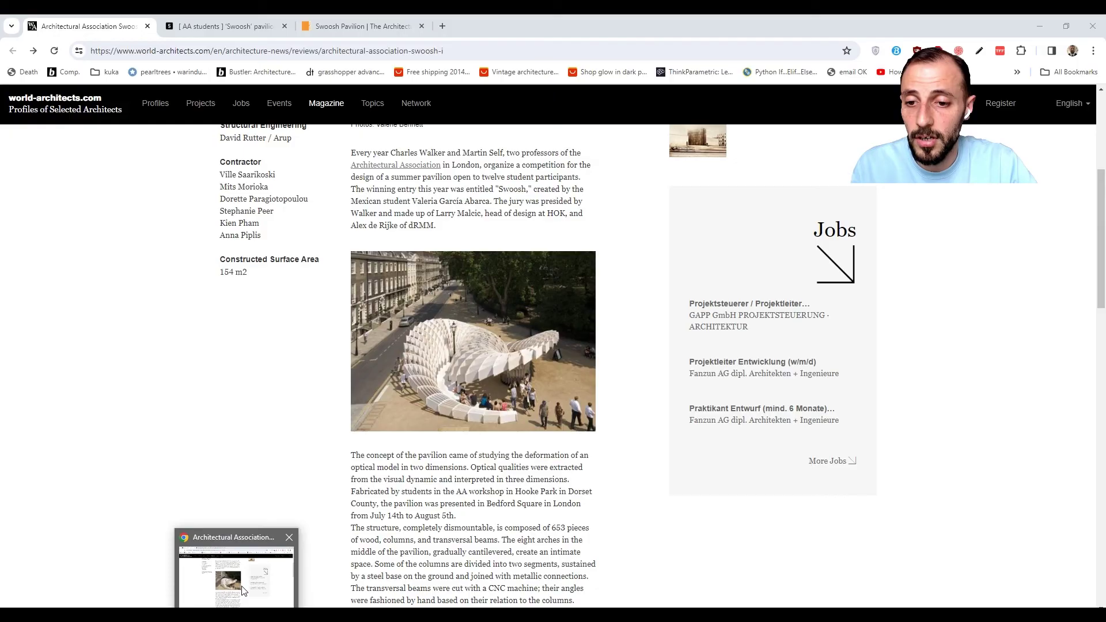
{"action": "left_click", "coordinate": [268, 30]}
{"action": "left_click", "coordinate": [325, 28]}
{"action": "scroll", "coordinate": [357, 319], "scroll_direction": "down", "scroll_amount": 15}
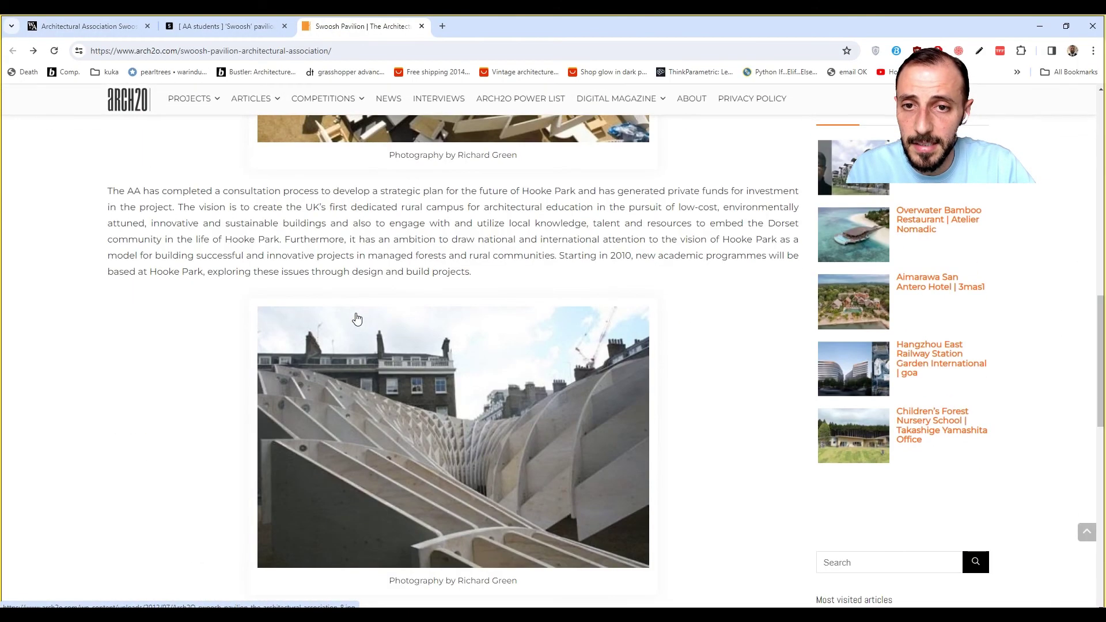
{"action": "scroll", "coordinate": [357, 318], "scroll_direction": "down", "scroll_amount": 10}
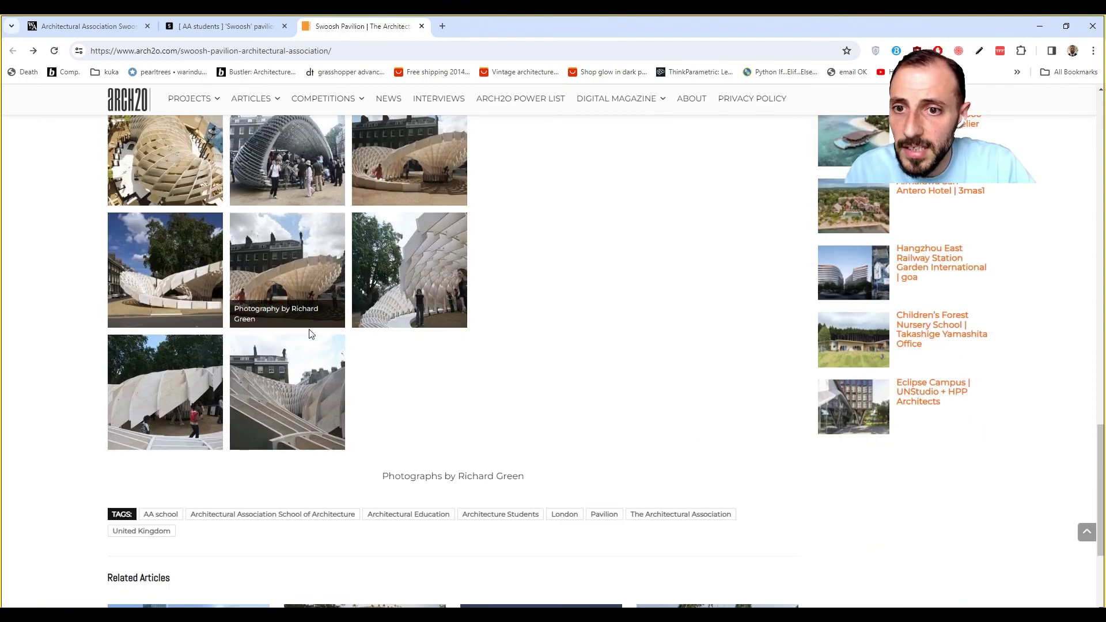
{"action": "scroll", "coordinate": [309, 349], "scroll_direction": "up", "scroll_amount": 7}
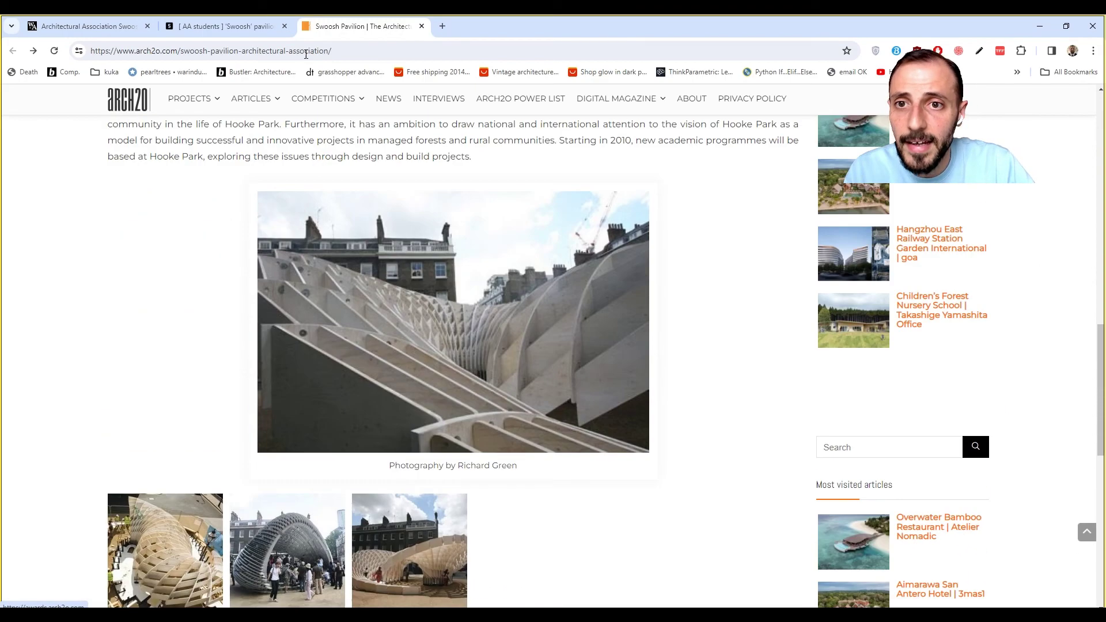
Step: Examine the construction photos in the 5osa article and the floor plan and section in the world-architects article
{"action": "left_click", "coordinate": [269, 29]}
{"action": "scroll", "coordinate": [516, 326], "scroll_direction": "up", "scroll_amount": 5}
{"action": "scroll", "coordinate": [516, 326], "scroll_direction": "down", "scroll_amount": 20}
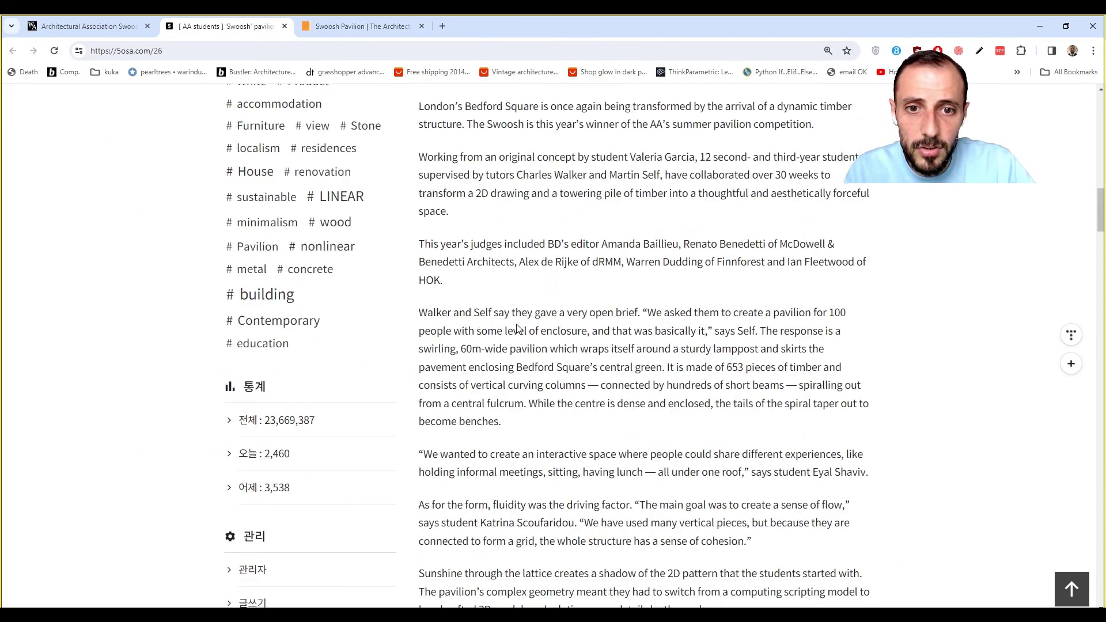
{"action": "scroll", "coordinate": [517, 329], "scroll_direction": "down", "scroll_amount": 20}
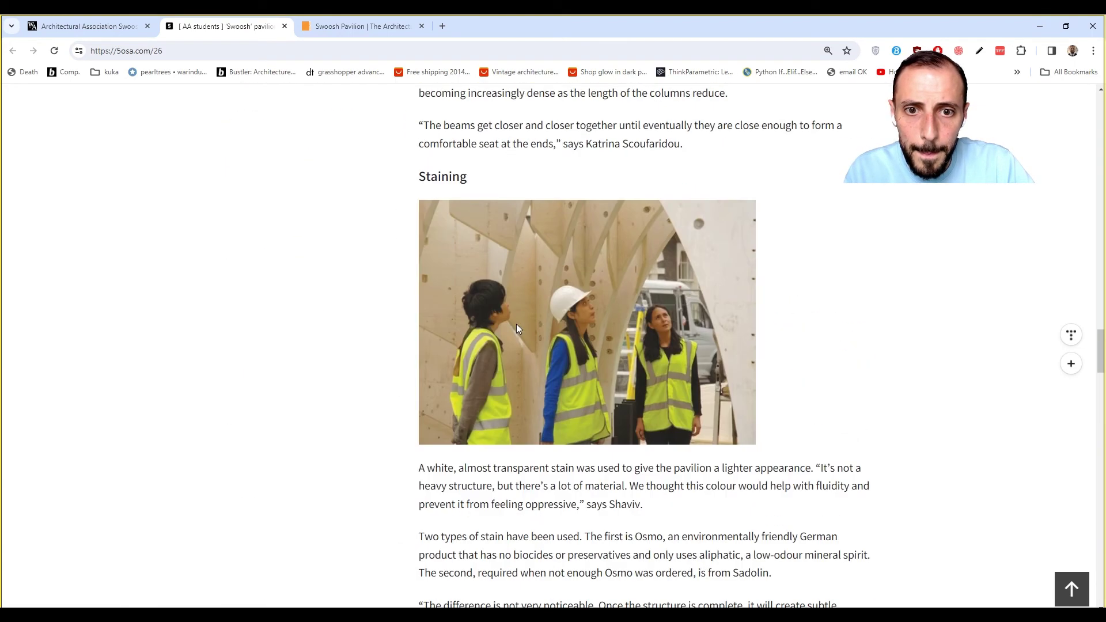
{"action": "scroll", "coordinate": [517, 328], "scroll_direction": "down", "scroll_amount": 20}
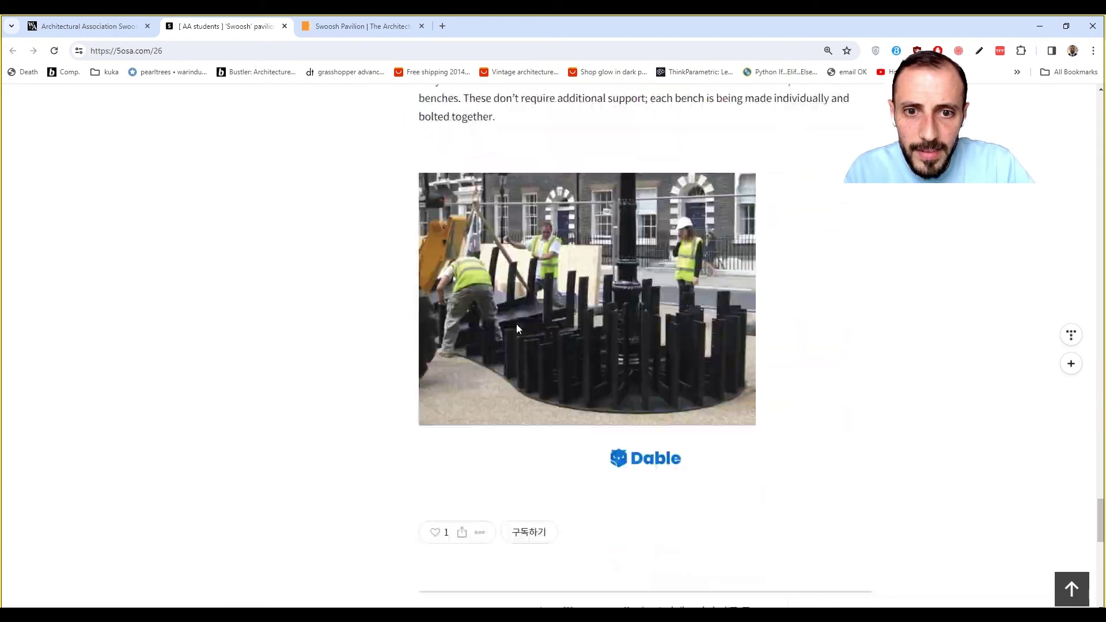
{"action": "left_click", "coordinate": [115, 26]}
{"action": "scroll", "coordinate": [475, 288], "scroll_direction": "down", "scroll_amount": 8}
{"action": "scroll", "coordinate": [475, 288], "scroll_direction": "up", "scroll_amount": 8}
{"action": "scroll", "coordinate": [481, 310], "scroll_direction": "down", "scroll_amount": 8}
{"action": "scroll", "coordinate": [481, 310], "scroll_direction": "down", "scroll_amount": 10}
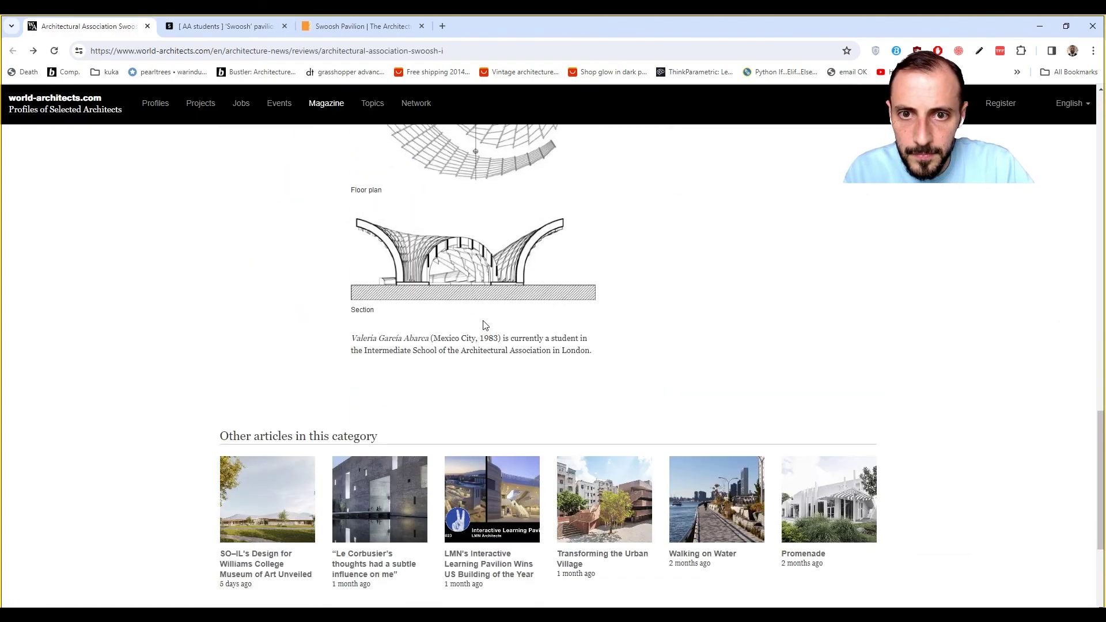
{"action": "scroll", "coordinate": [484, 320], "scroll_direction": "up", "scroll_amount": 20}
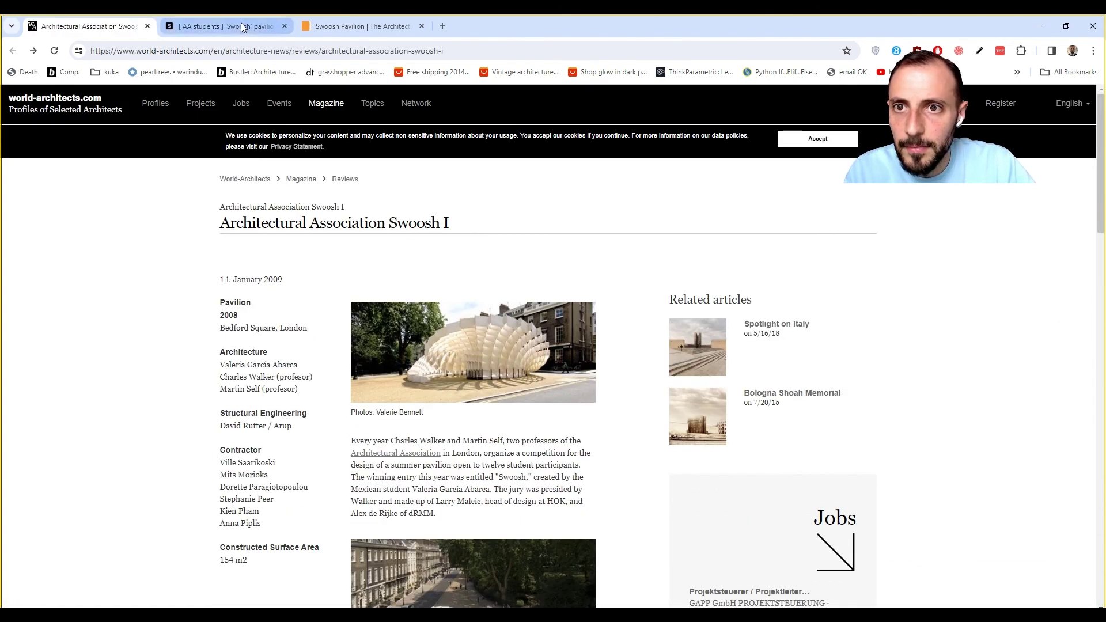
Step: Review the arch2o article's aerial and close-up photos of the pavilion's ribs once more and switch back to Rhino and Grasshopper
{"action": "left_click", "coordinate": [241, 24]}
{"action": "left_click", "coordinate": [351, 26]}
{"action": "scroll", "coordinate": [475, 316], "scroll_direction": "down", "scroll_amount": 4}
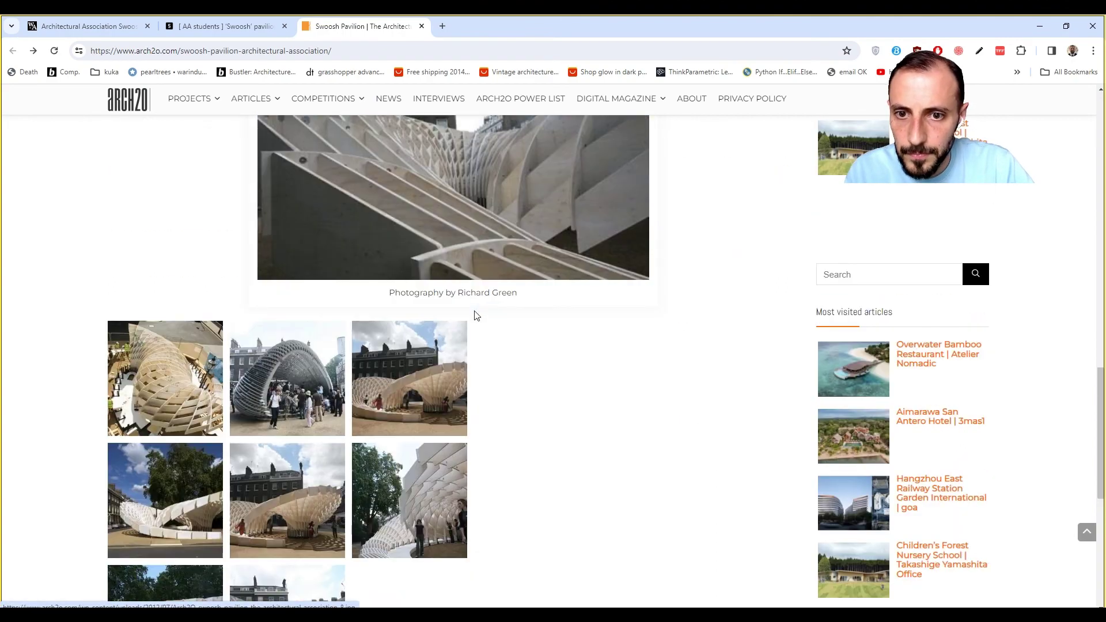
{"action": "scroll", "coordinate": [476, 316], "scroll_direction": "up", "scroll_amount": 10}
{"action": "scroll", "coordinate": [476, 317], "scroll_direction": "down", "scroll_amount": 5}
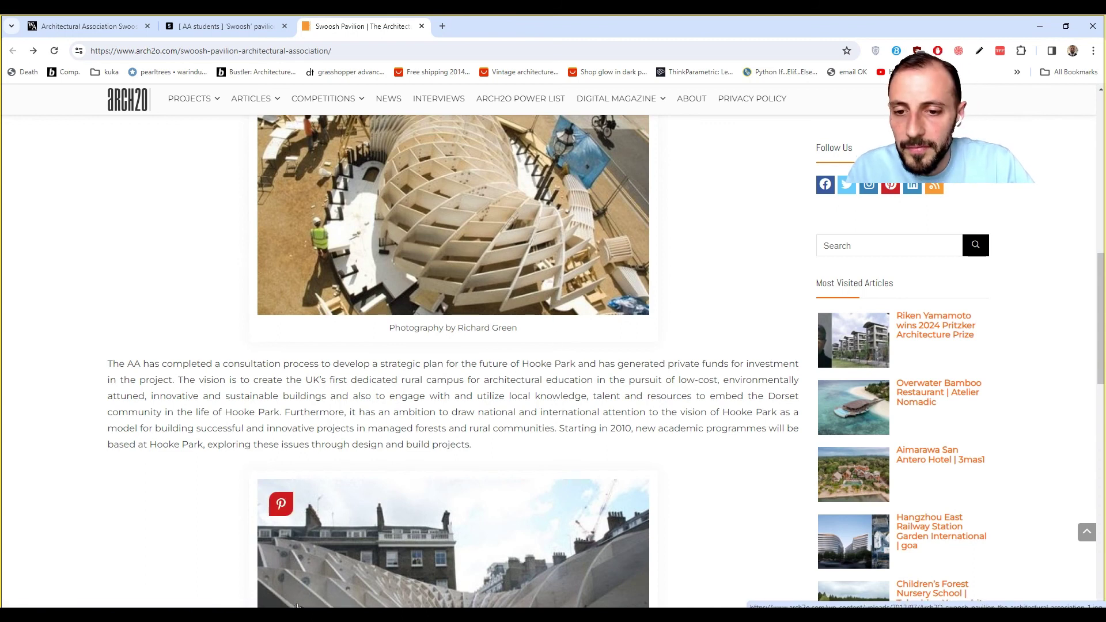
{"action": "mouse_move", "coordinate": [265, 607]}
{"action": "left_click", "coordinate": [265, 571]}
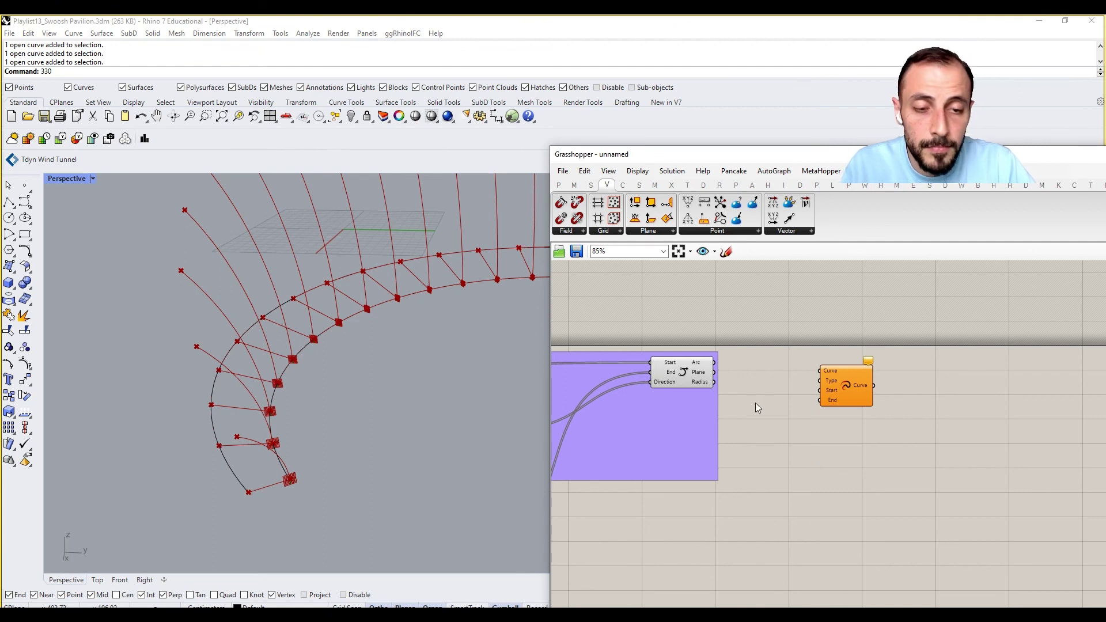
Step: Align the Extend Curve component with Arc SED on the canvas and view the whole set of arches in perspective
{"action": "left_click_drag", "start_coordinate": [826, 395], "coordinate": [821, 386]}
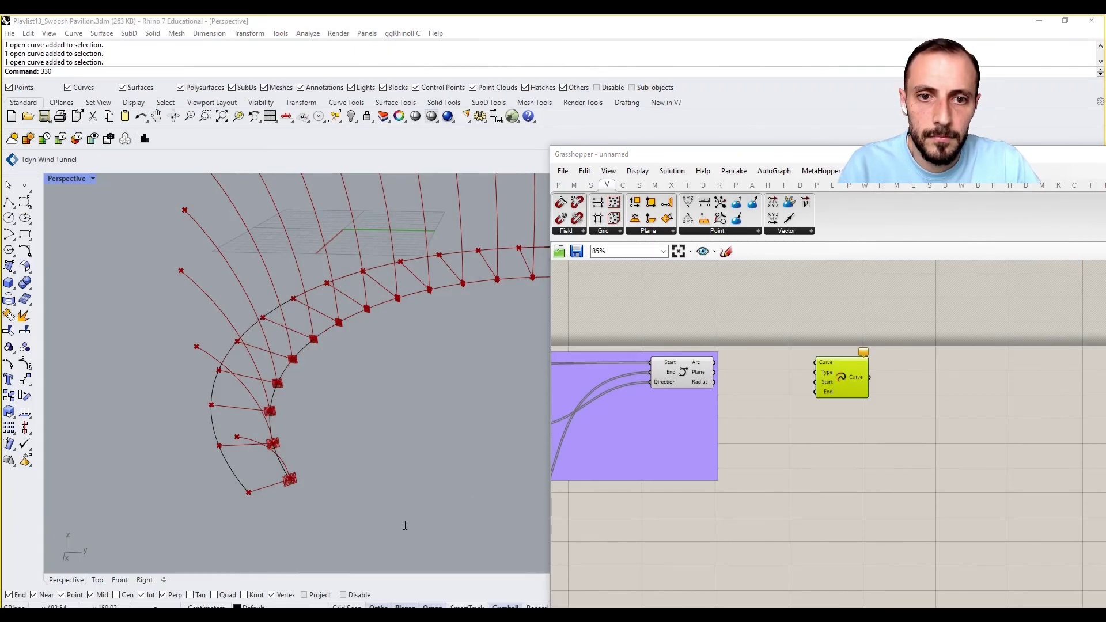
{"action": "right_click_drag", "start_coordinate": [292, 400], "coordinate": [346, 446], "text": "shift"}
{"action": "scroll", "coordinate": [290, 418], "scroll_direction": "down", "scroll_amount": 7}
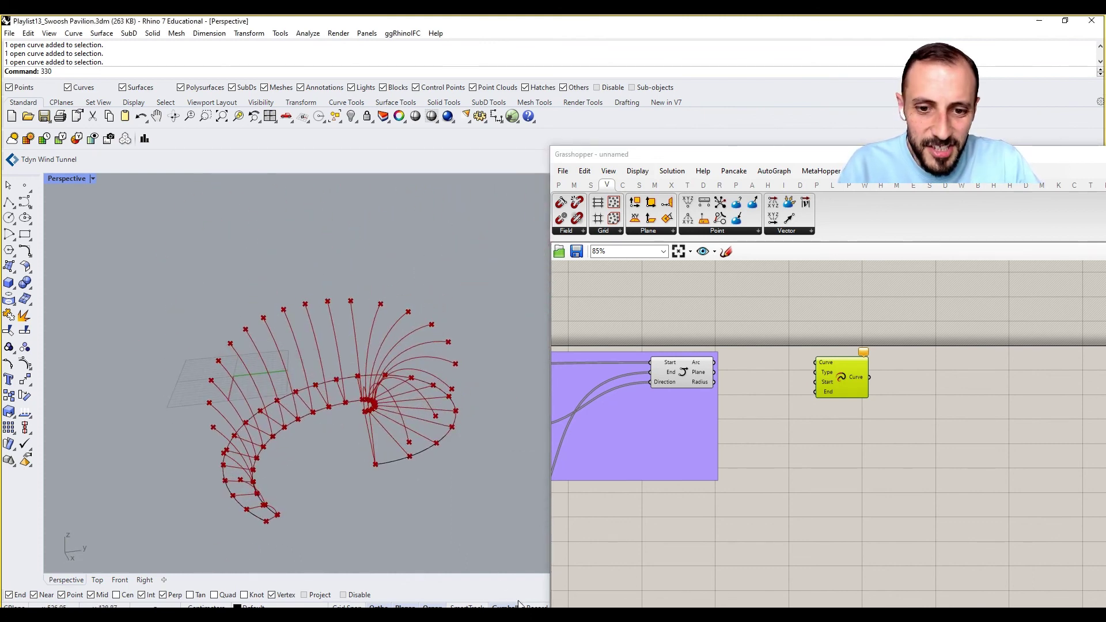